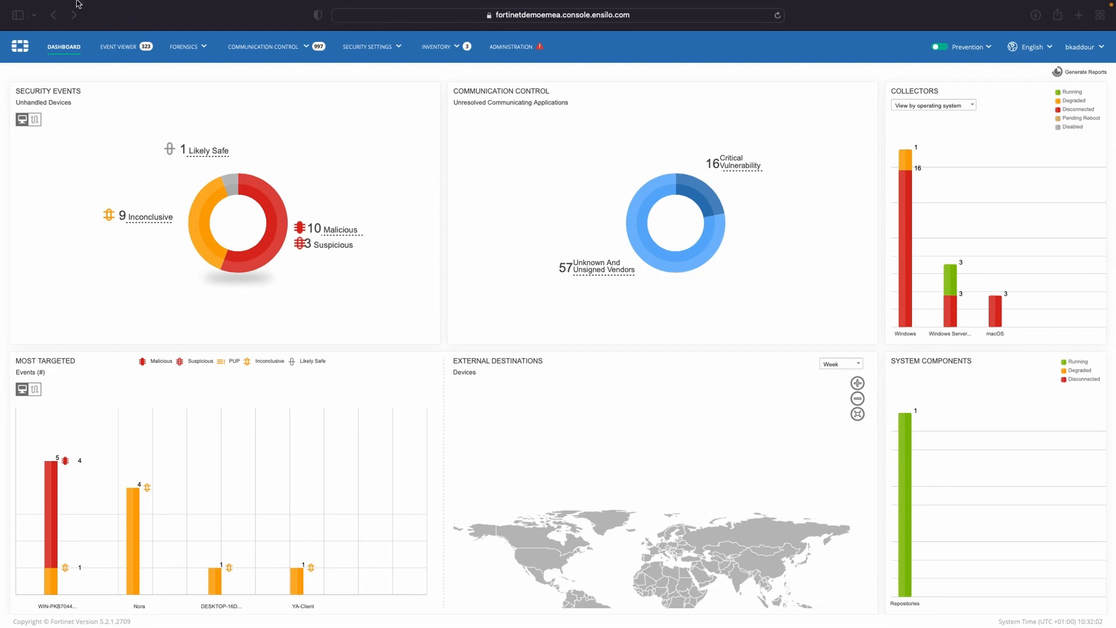
- In the event viewer, expand device WIN-PKB7044LIUT and open its inconclusive p.exe event in Forensics
left_click(192, 48)
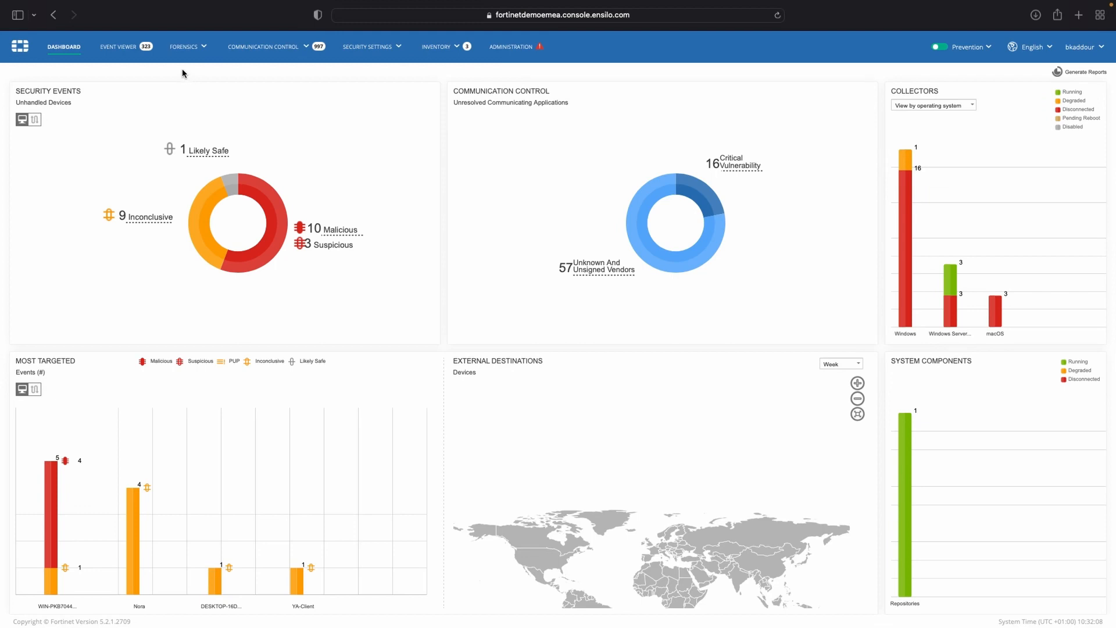
mouse_move(189, 55)
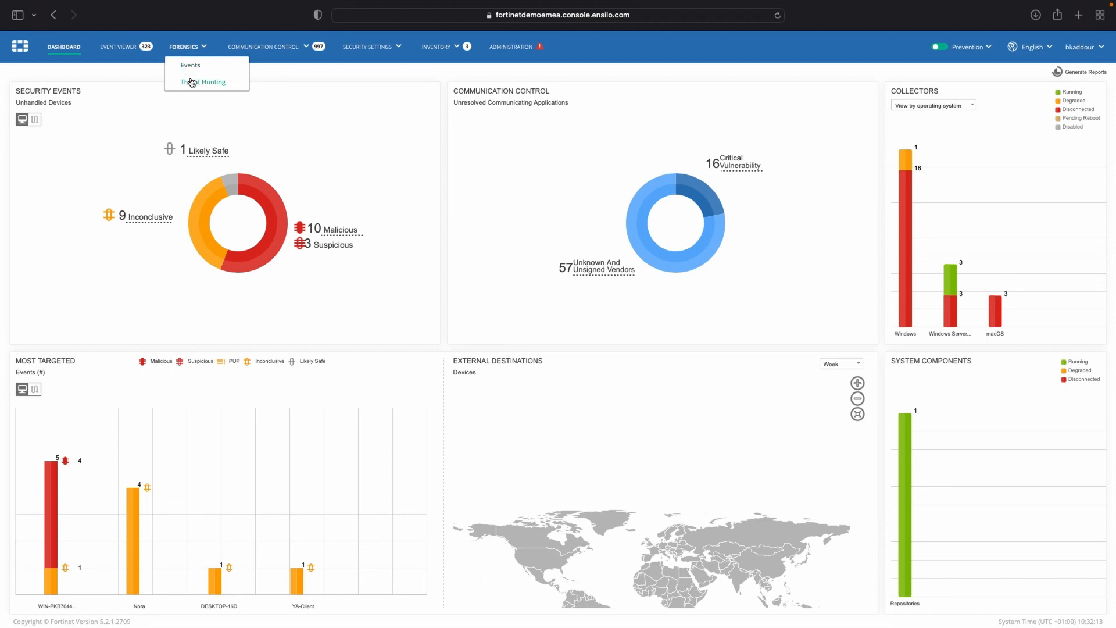
left_click(123, 52)
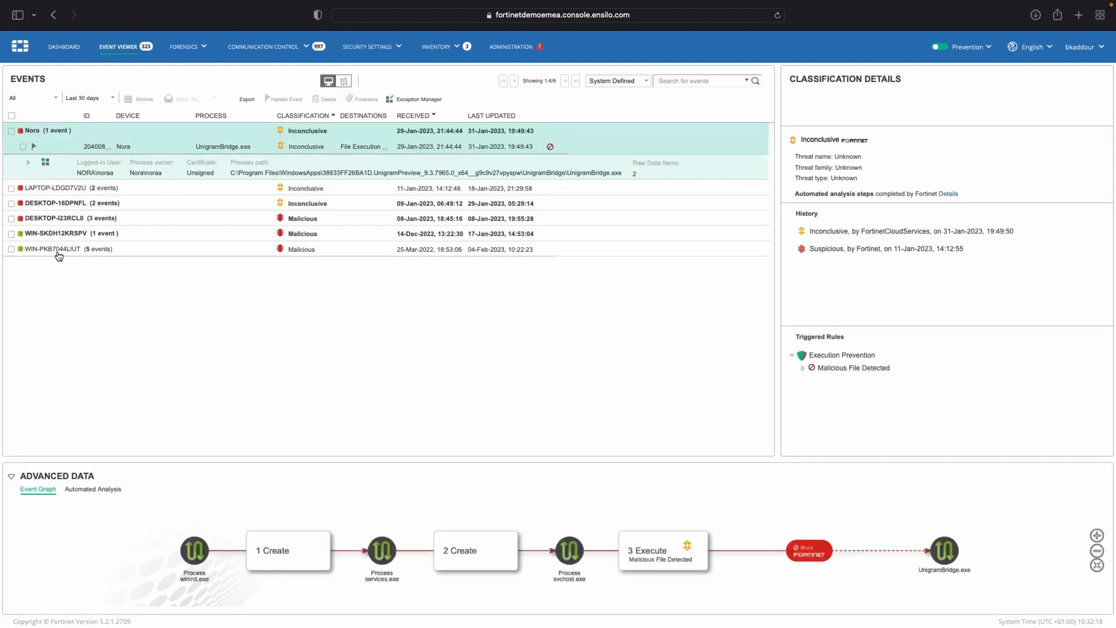
left_click(58, 253)
left_click(23, 223)
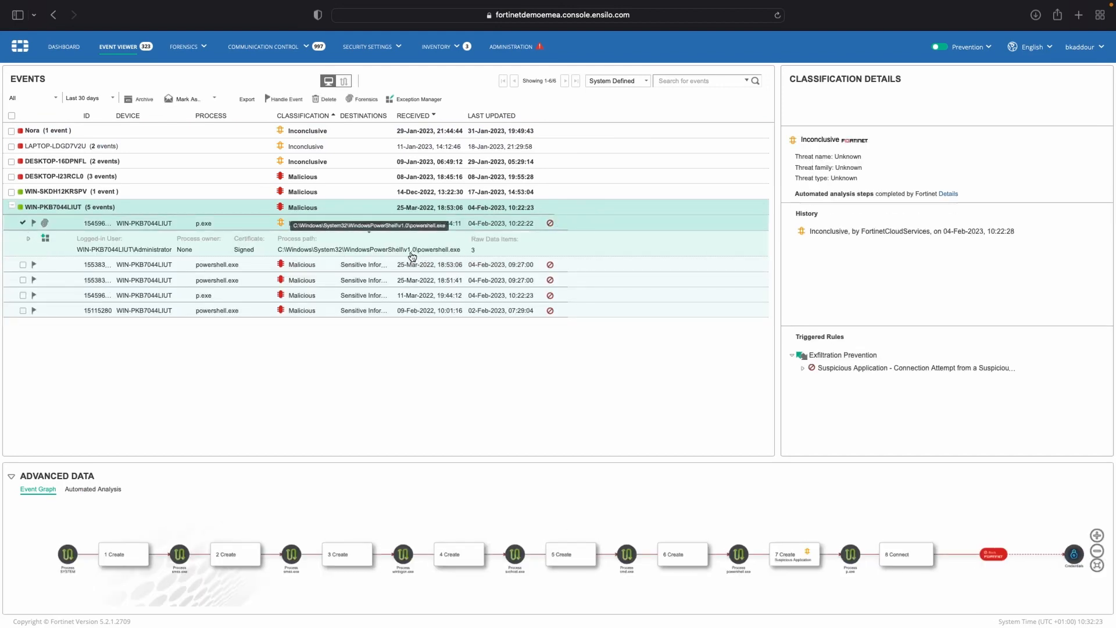
left_click(361, 102)
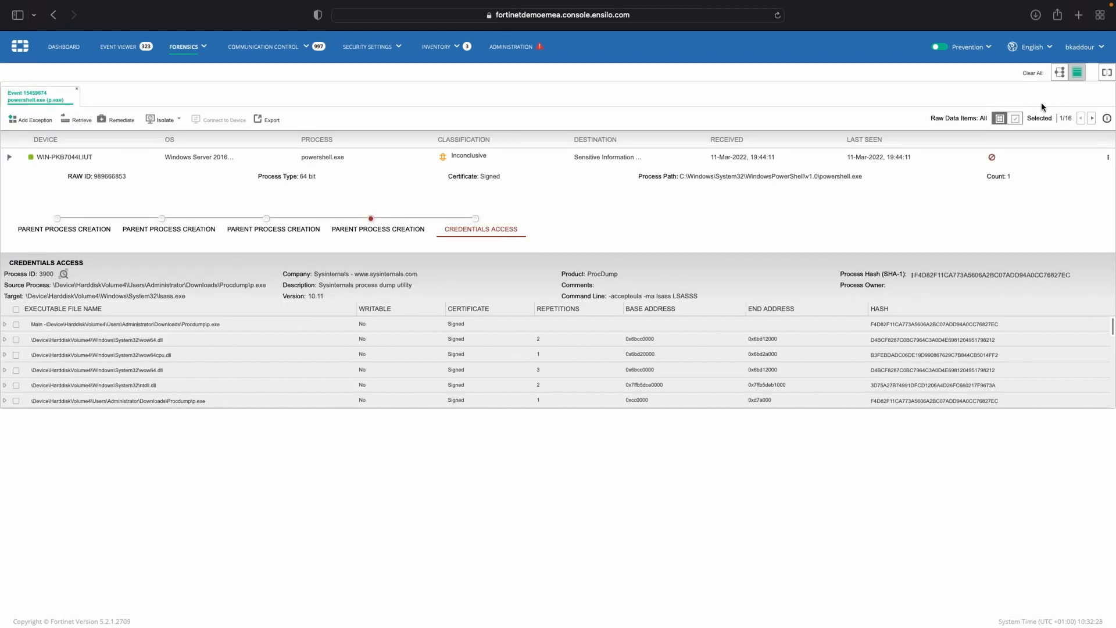
- Examine the event's graph and the details of each parent process creation stage and the credentials access stage
left_click(1060, 72)
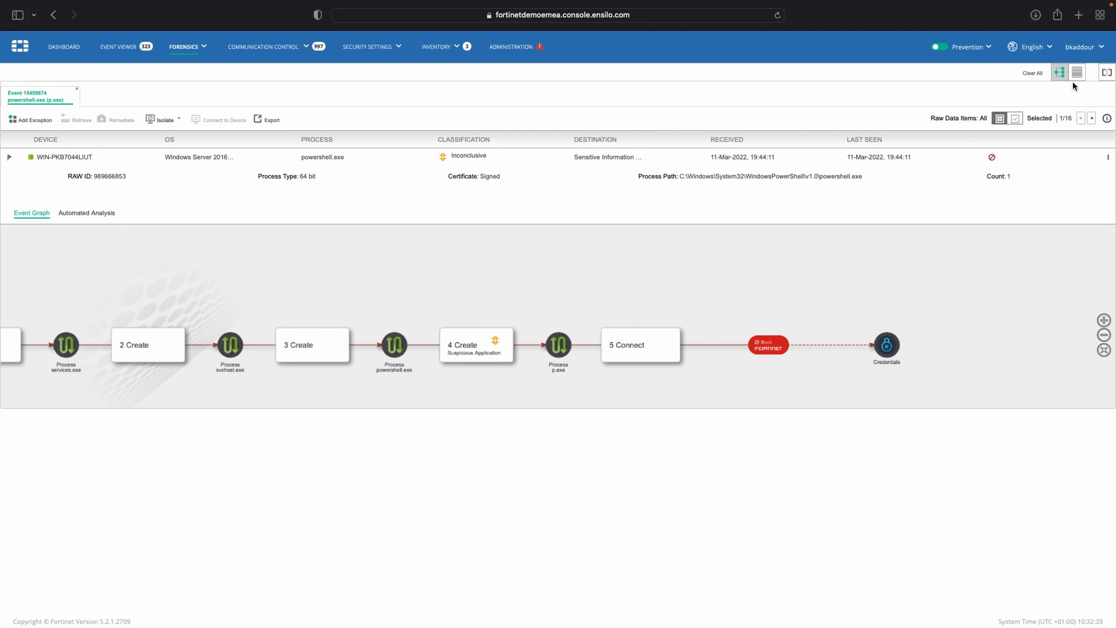
left_click(562, 353)
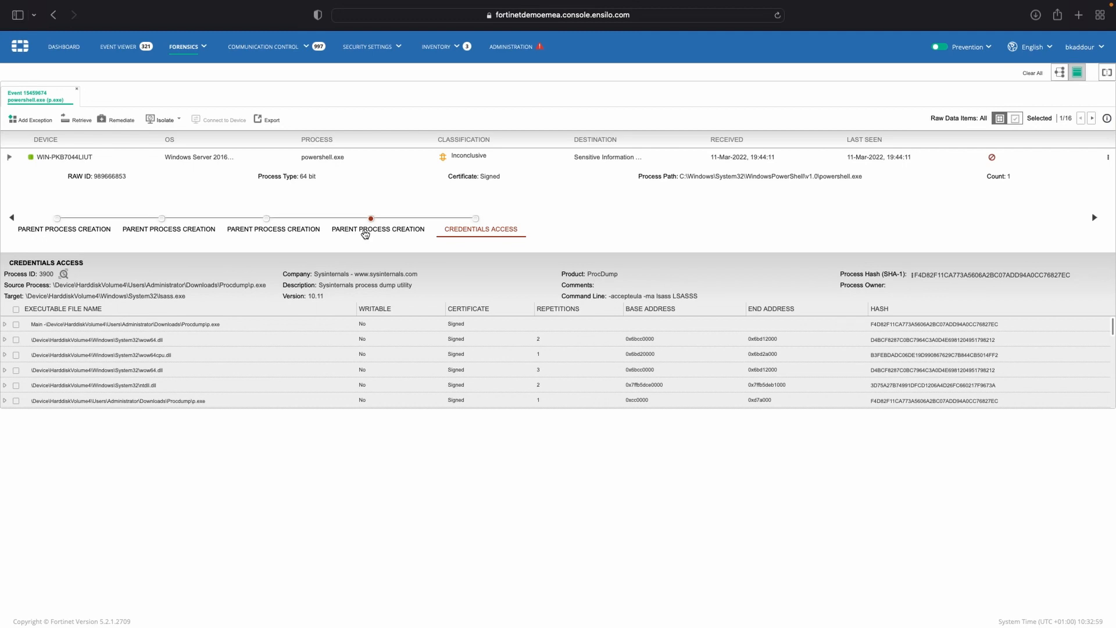
left_click(367, 232)
left_click(269, 236)
left_click(160, 234)
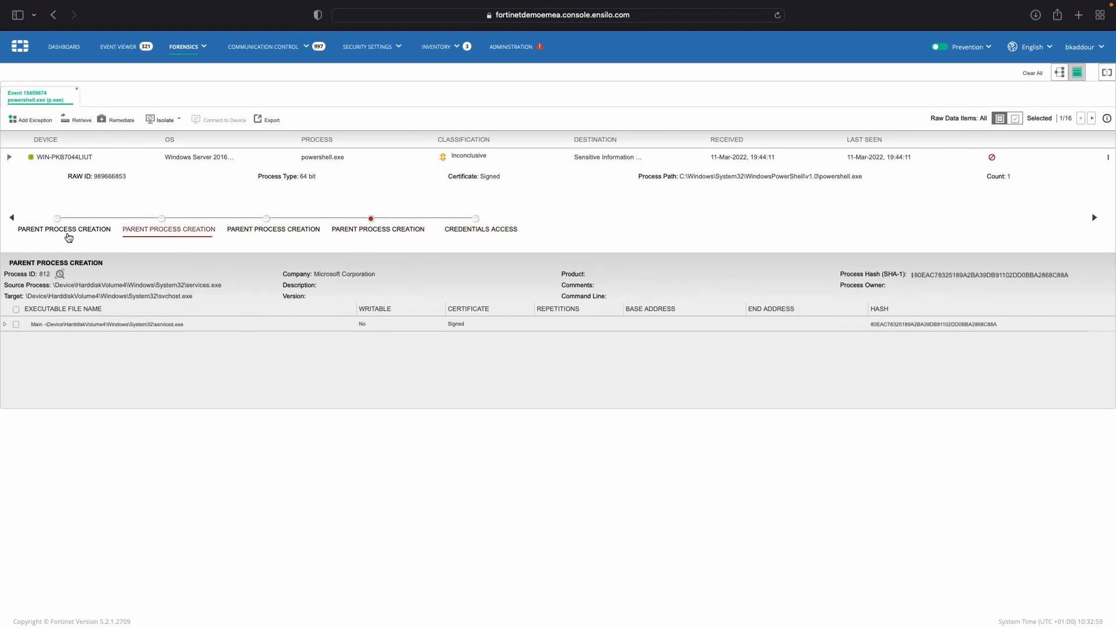
left_click(71, 234)
left_click(152, 234)
left_click(283, 231)
left_click(334, 231)
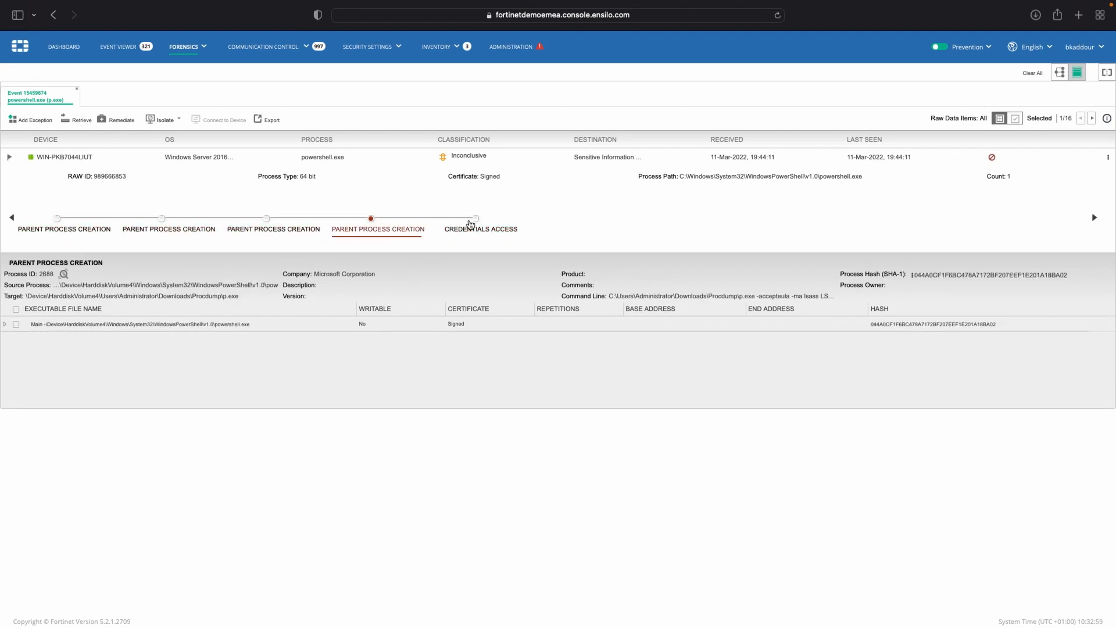
left_click(481, 231)
mouse_move(167, 389)
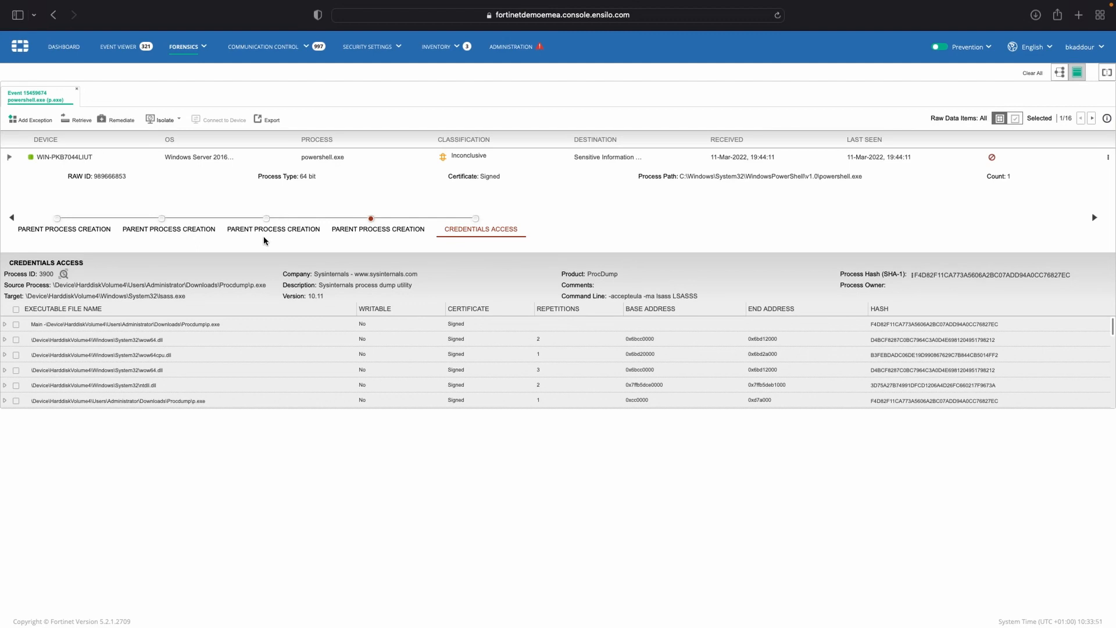
- Open Threat Hunting and view the field names suggested for the search expression
mouse_move(189, 54)
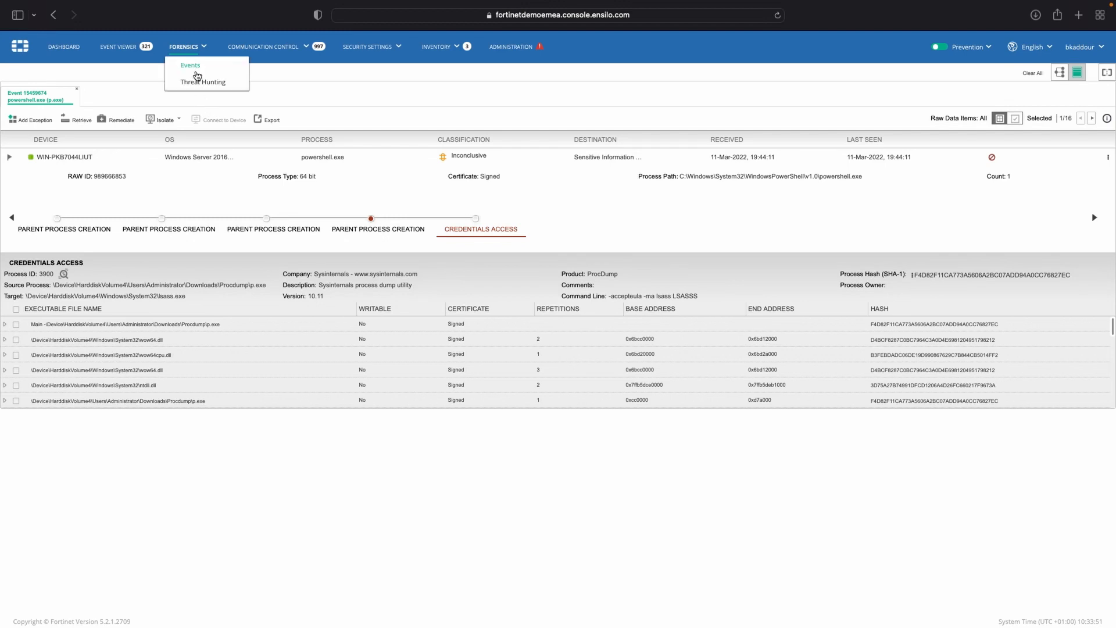
left_click(199, 82)
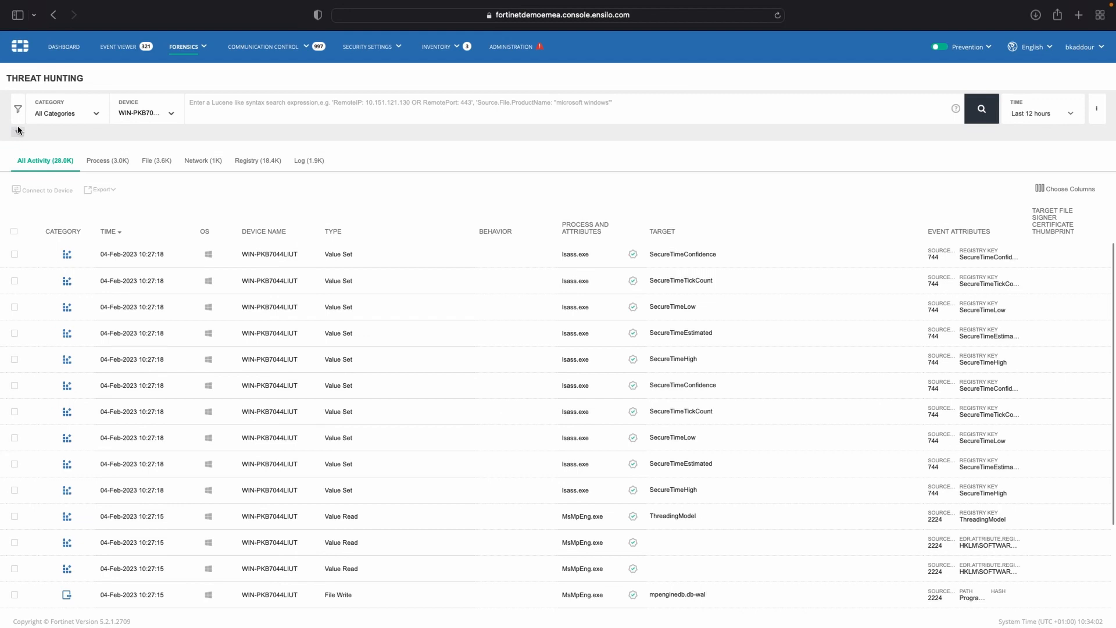
left_click(326, 107)
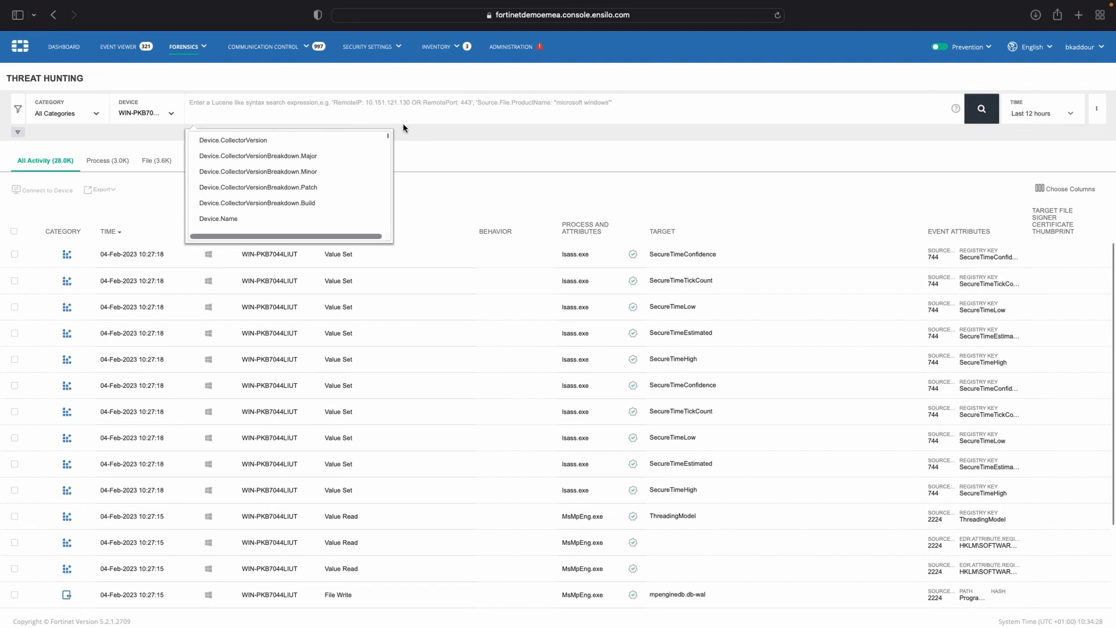
left_click(446, 127)
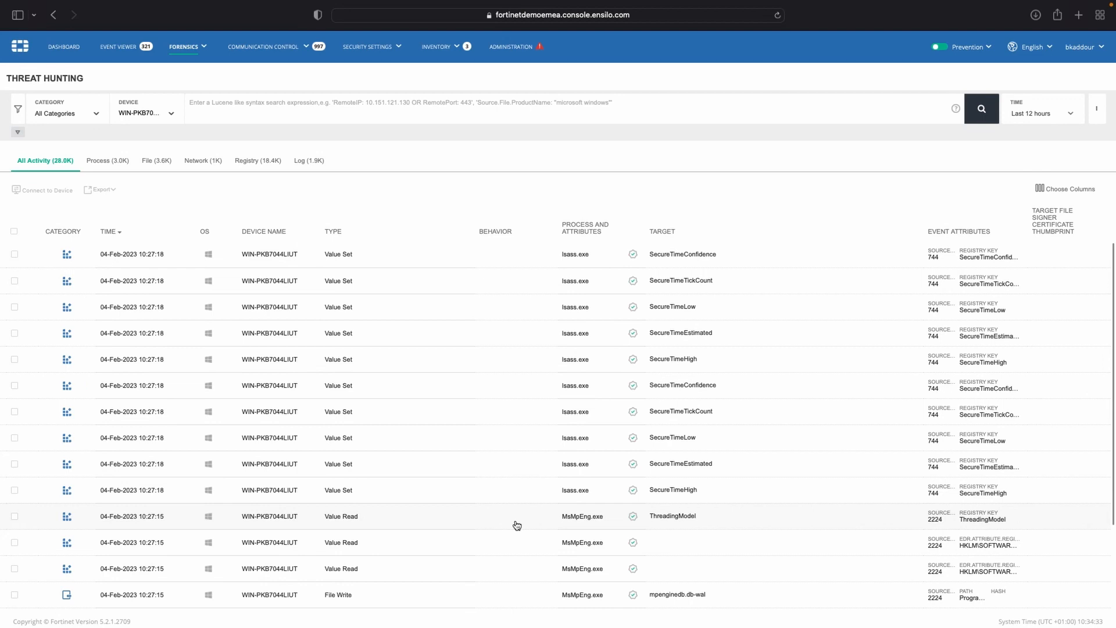
- Search the activity of the selected device for Fortinet.txt and show only the file events
left_click(324, 111)
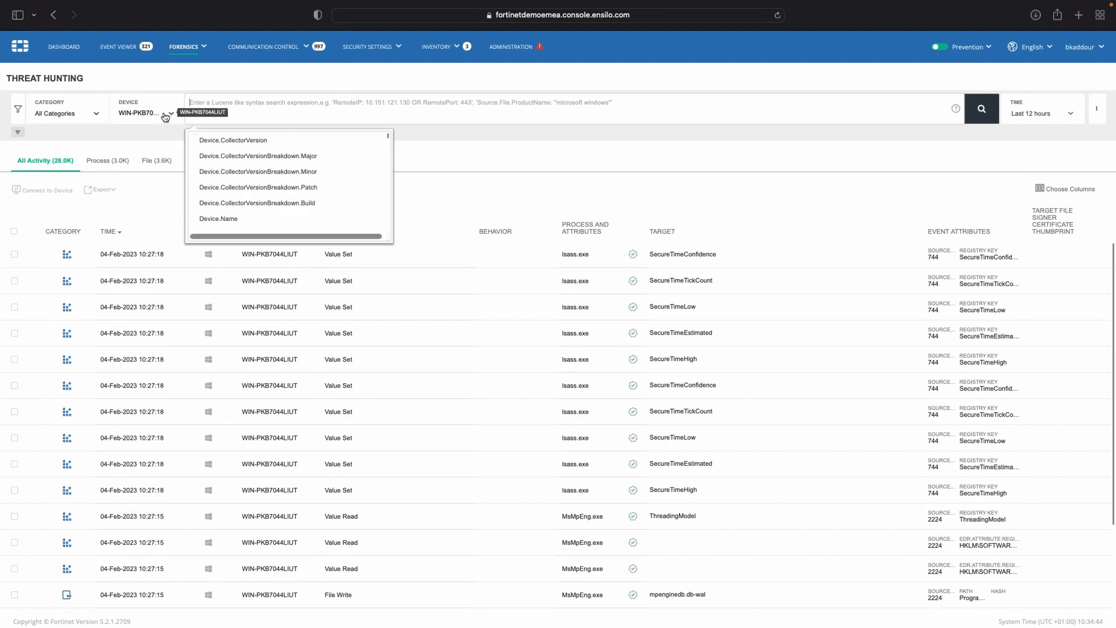
left_click(162, 130)
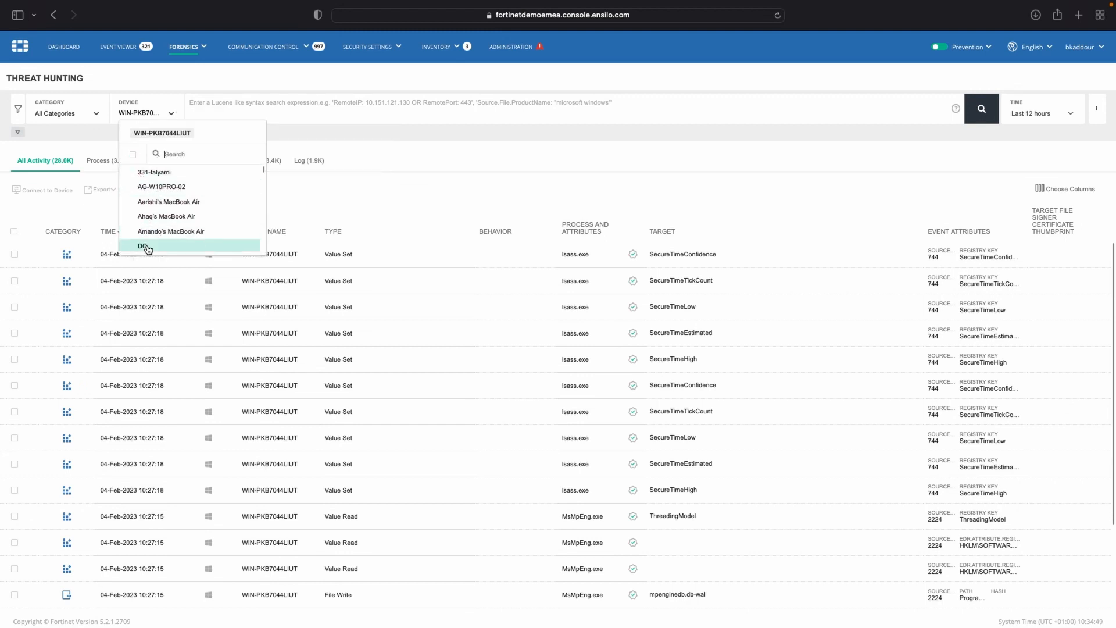
left_click(370, 112)
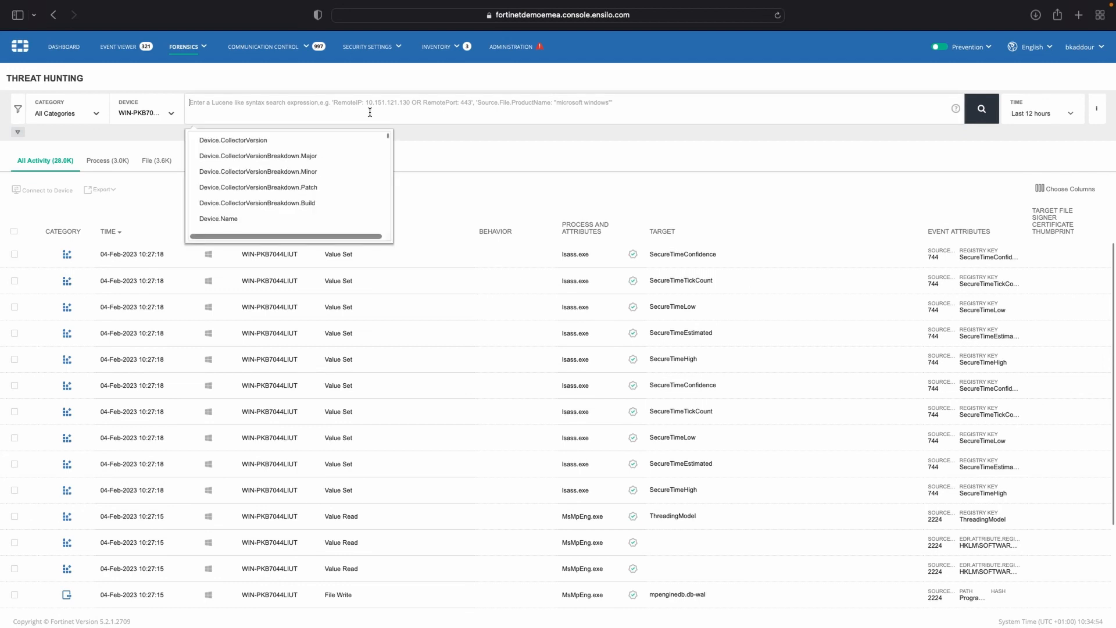
type("For")
type("tinet.txt")
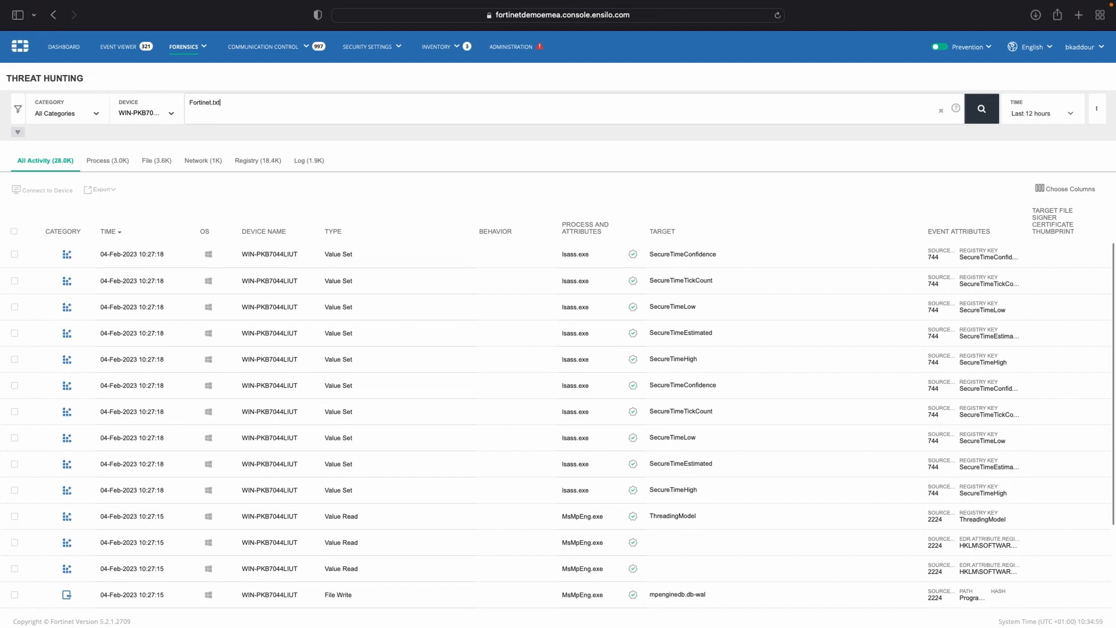
key("Return")
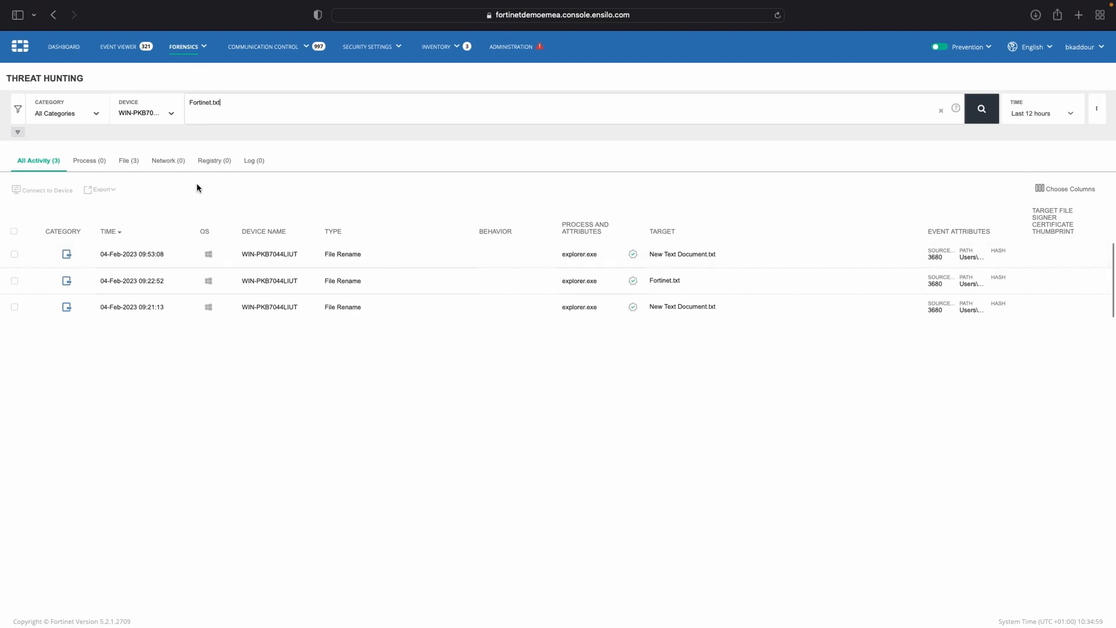
left_click(126, 162)
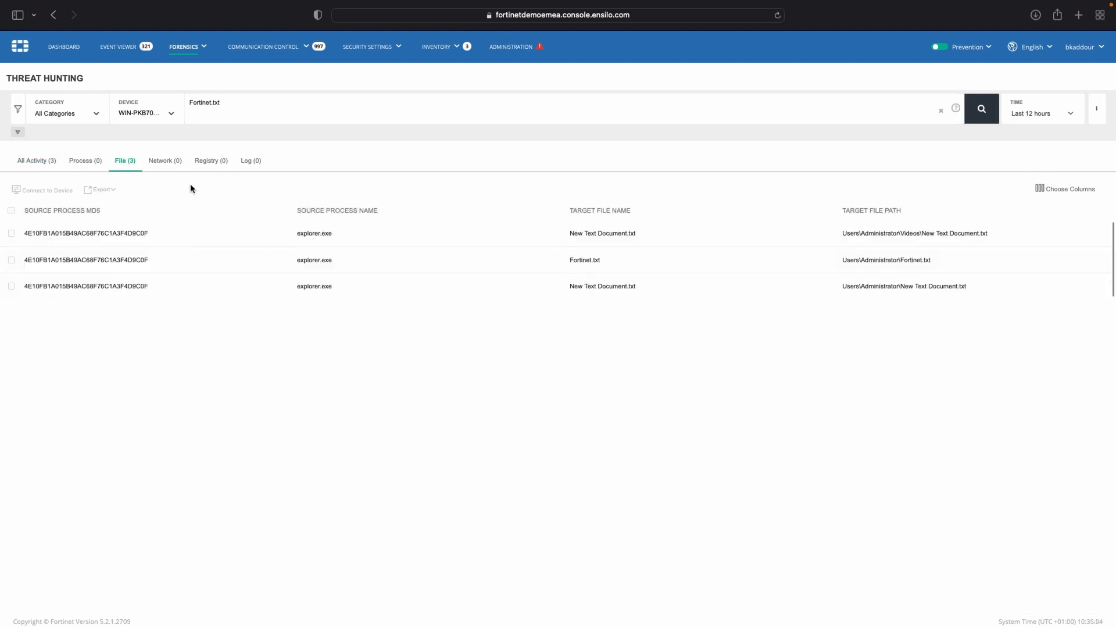
- Look through the columns that can be chosen for the file results table
mouse_move(607, 281)
left_click_drag(241, 106, 186, 103)
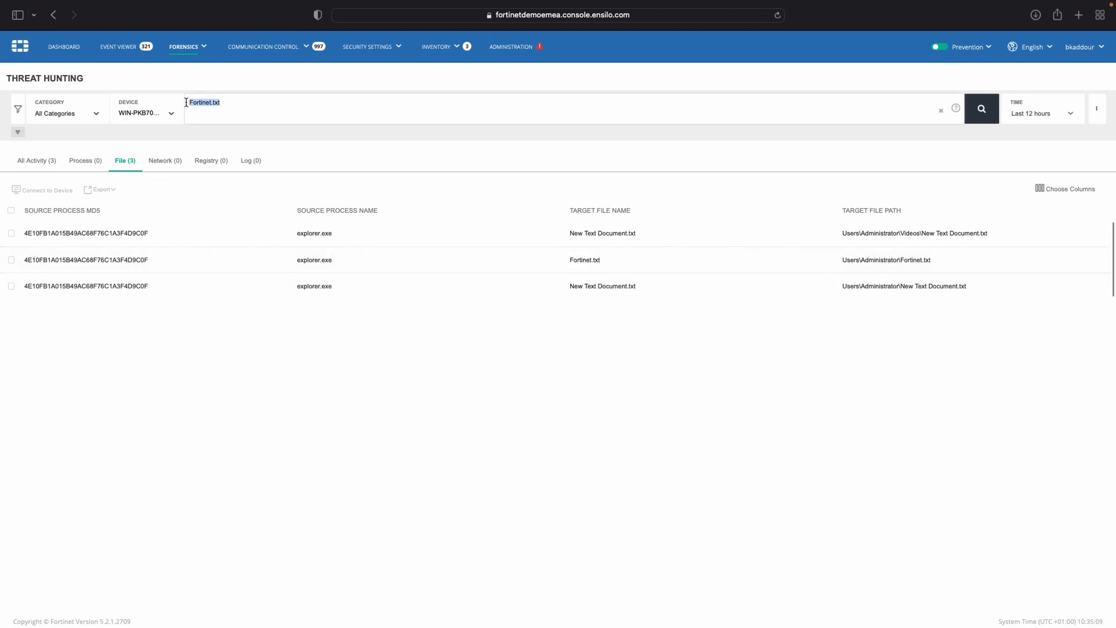
left_click(252, 111)
mouse_move(591, 211)
left_click(1062, 189)
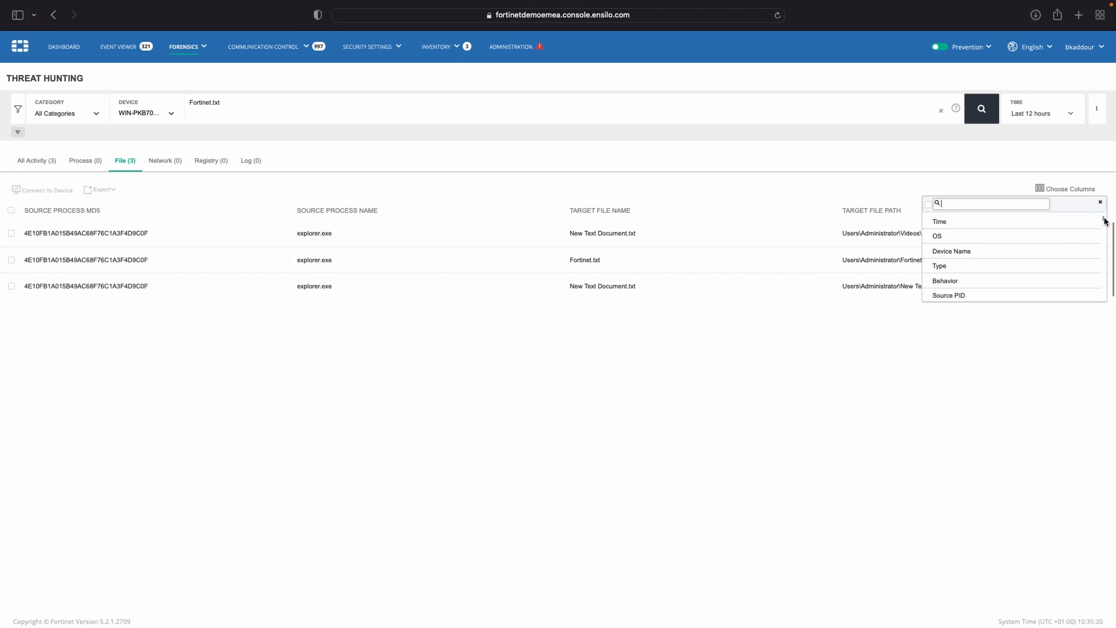
left_click_drag(1106, 220, 1099, 280)
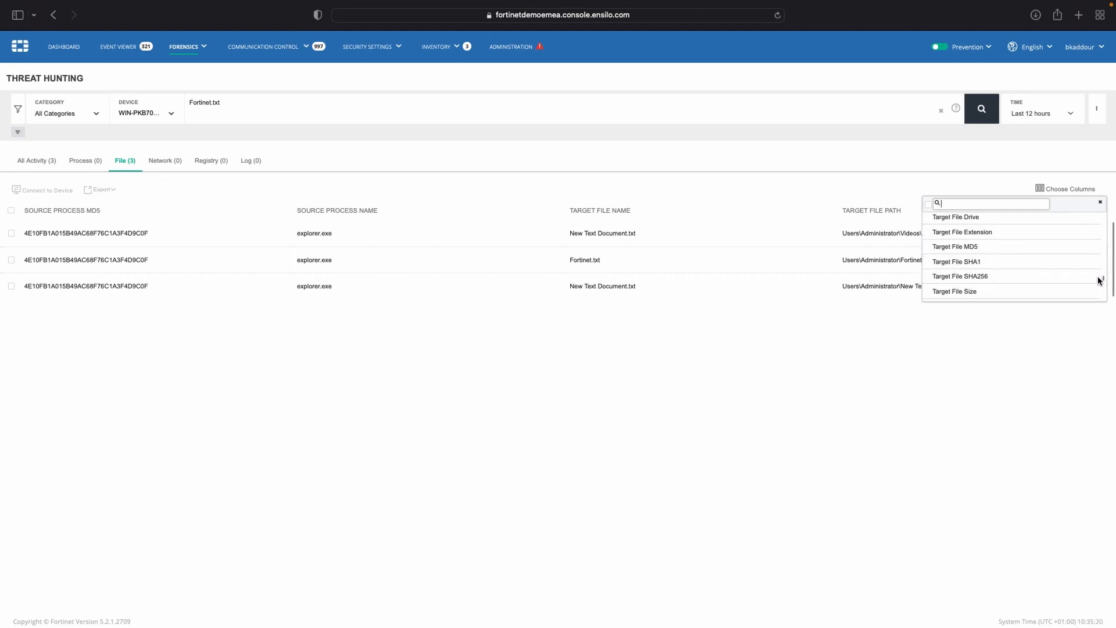
left_click(678, 379)
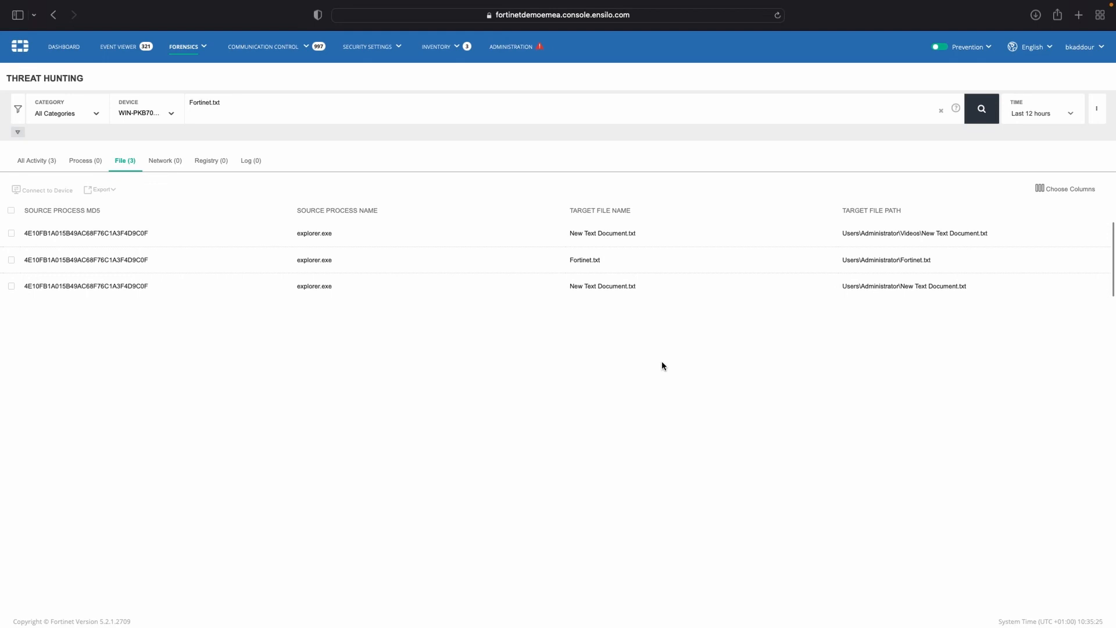
mouse_move(580, 265)
left_click(1083, 190)
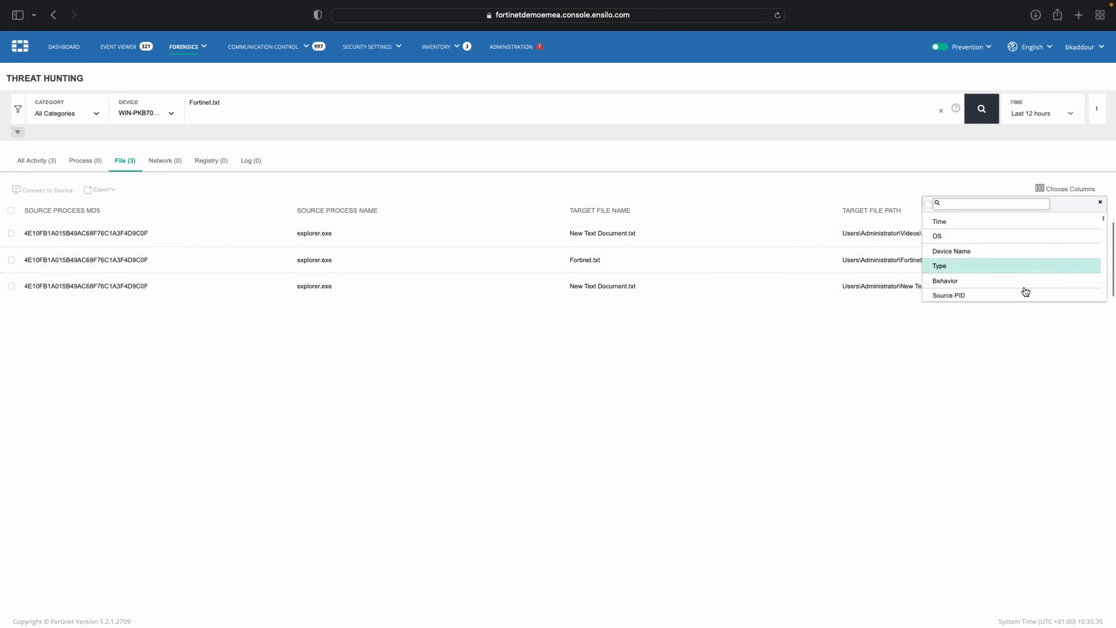
left_click(884, 339)
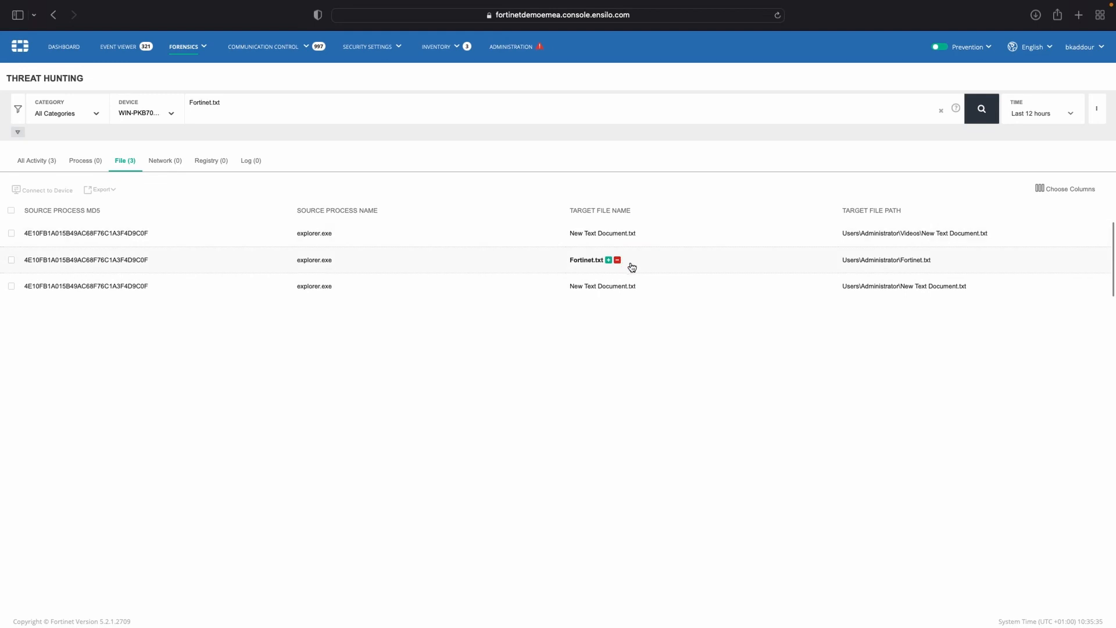
- Filter the file results to include target file name Fortinet.txt and target file path Users\Administrator\Fortinet.txt
left_click(609, 259)
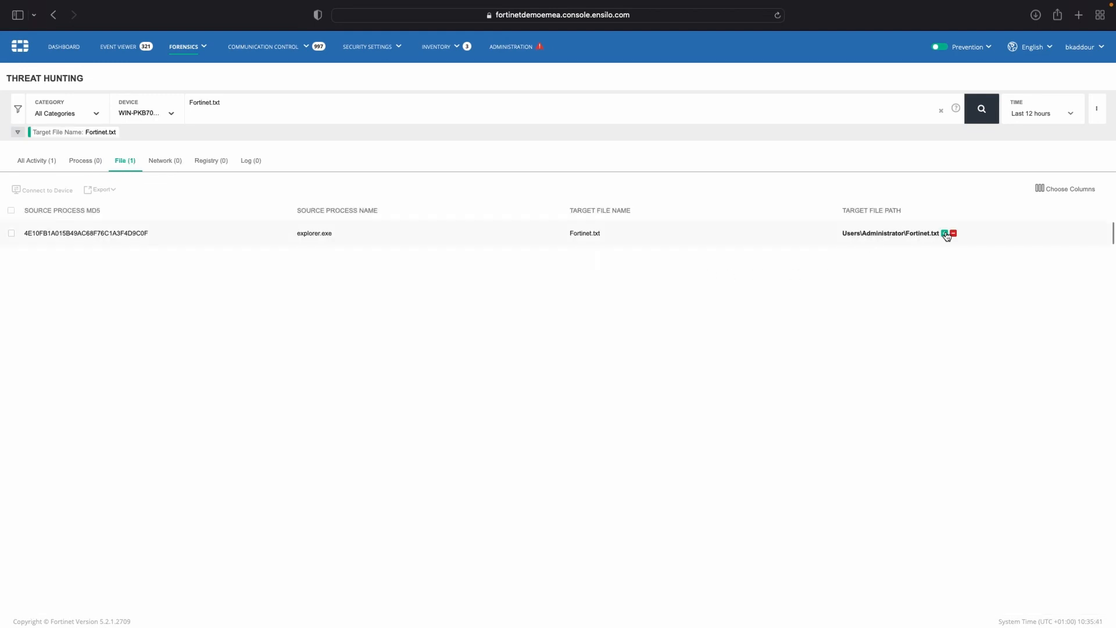
left_click(945, 234)
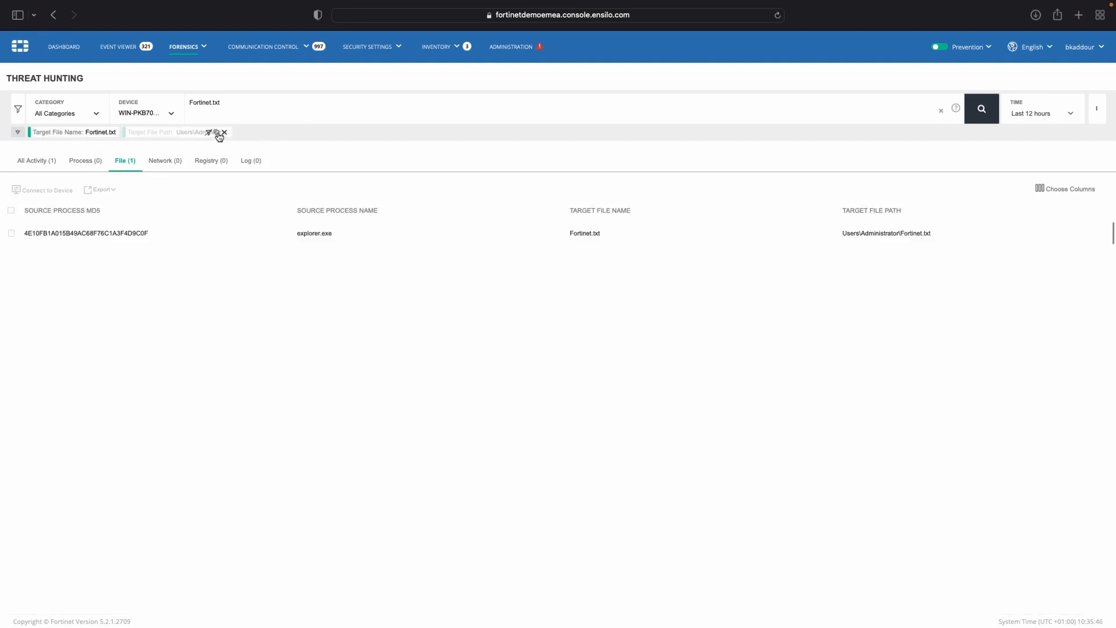
- Replace the search text with the copied filters as Target.File.Path: ("Users\\Administrator\\Fortinet.txt") AND Target.File.Name: ("Fortinet.txt")
left_click(217, 134)
left_click_drag(232, 106, 146, 105)
type("Target.File.Path: (\"Users\\\\Administrator\\\\Fortinet.txt\")")
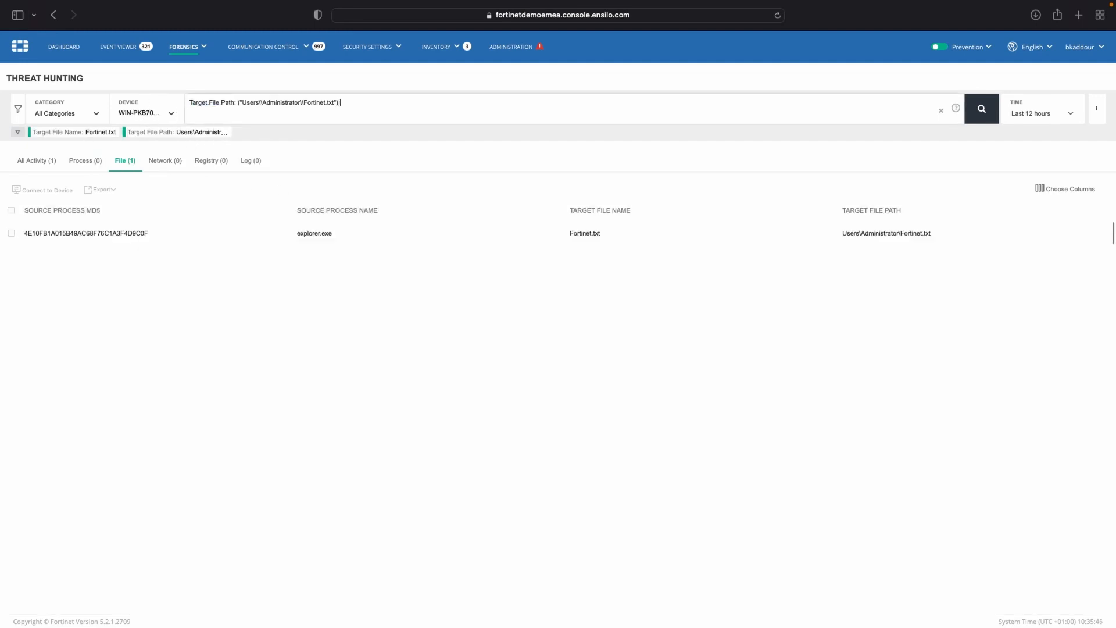
key("Return")
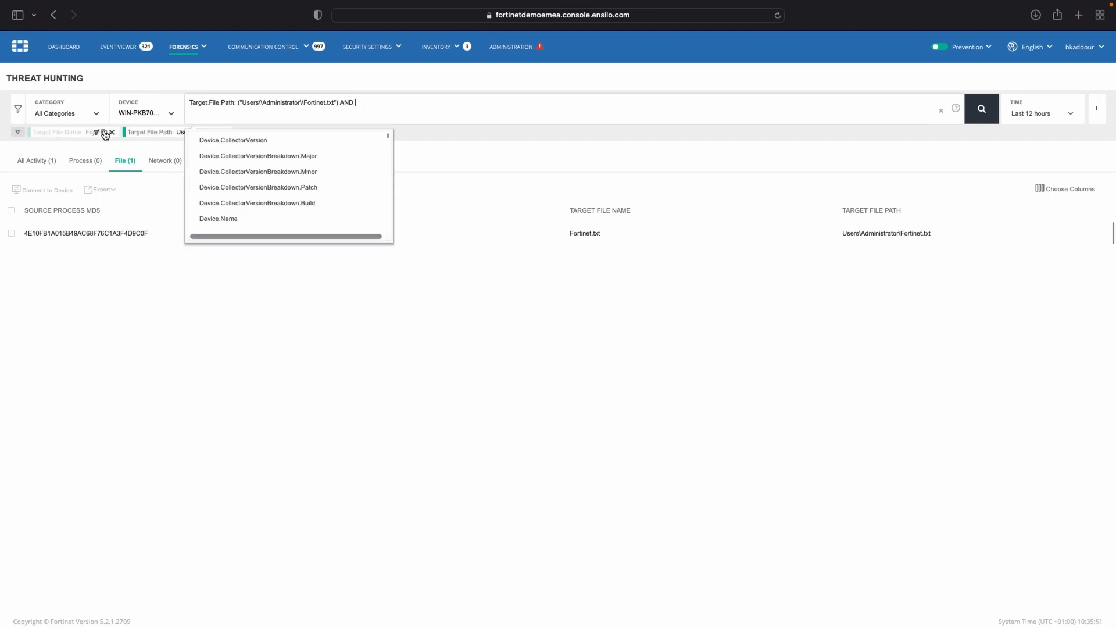
left_click(104, 133)
left_click(380, 110)
key("super+v")
key("Return")
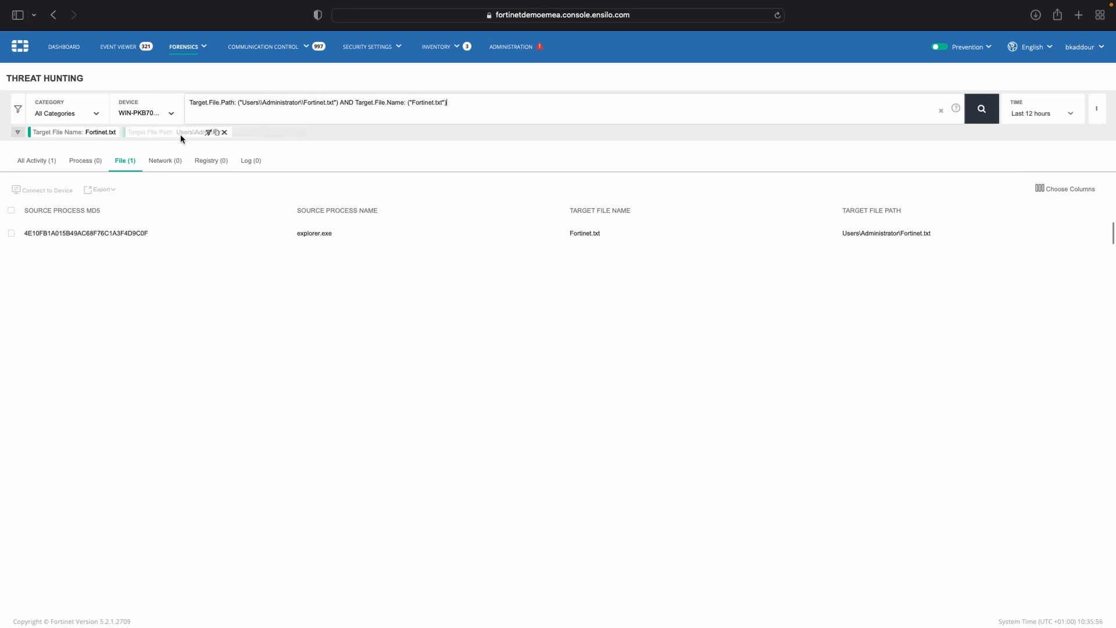
- Remove both file filters and restore the search text as Target.File.Path: ("Users\\Administrator\\Fortinet.txt") AND Target.File.Name: ("Fortinet.txt")
left_click_drag(465, 101, 209, 94)
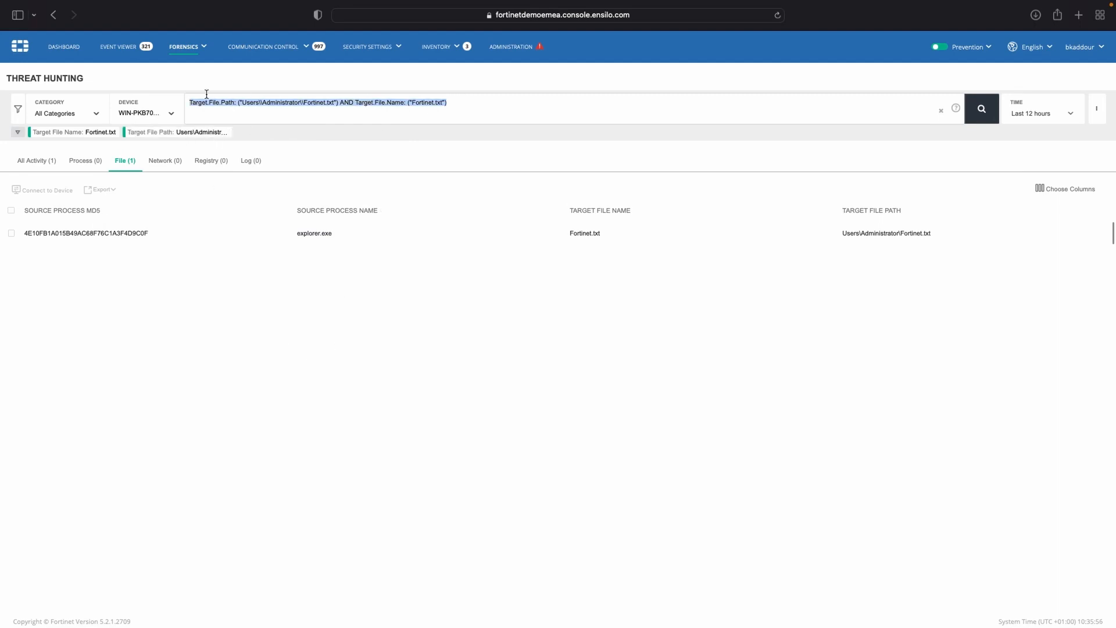
key("BackSpace")
left_click(160, 143)
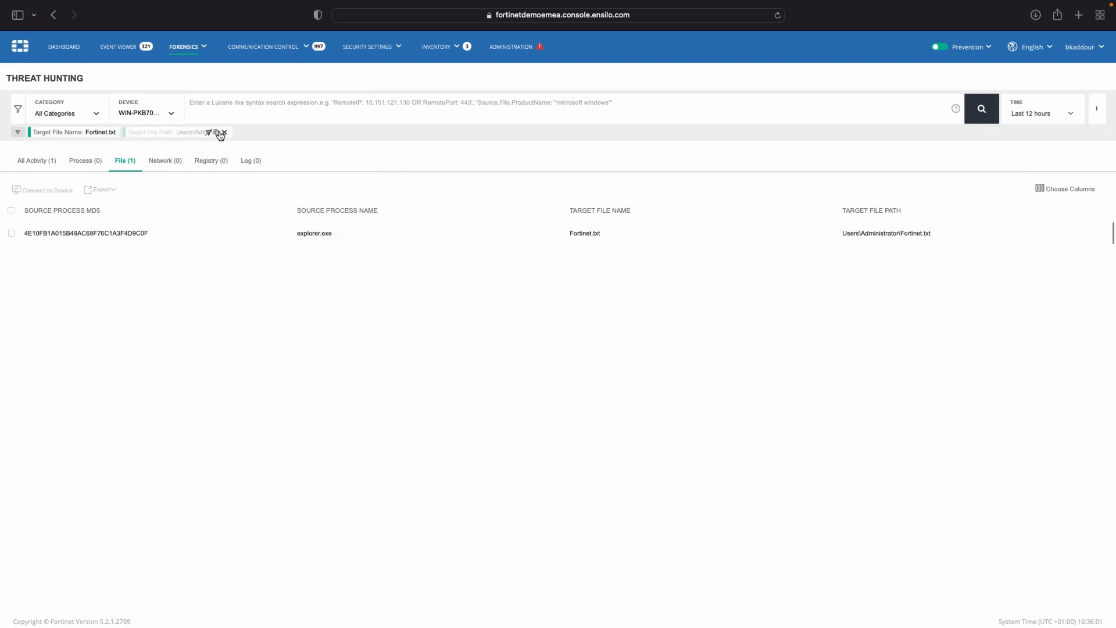
left_click(224, 134)
left_click(112, 133)
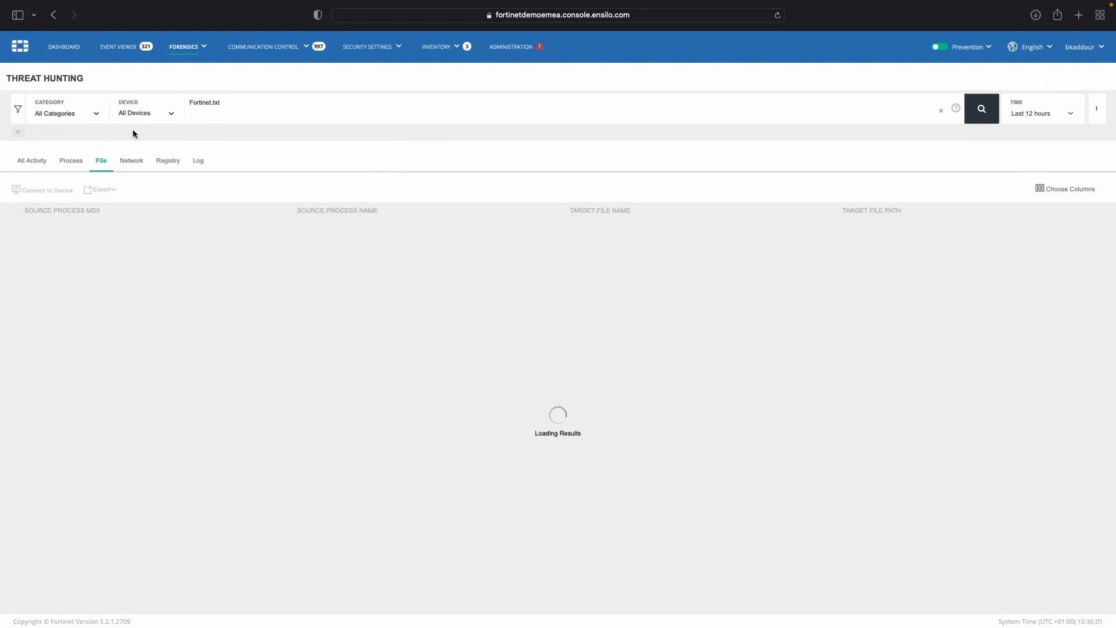
key("super+v")
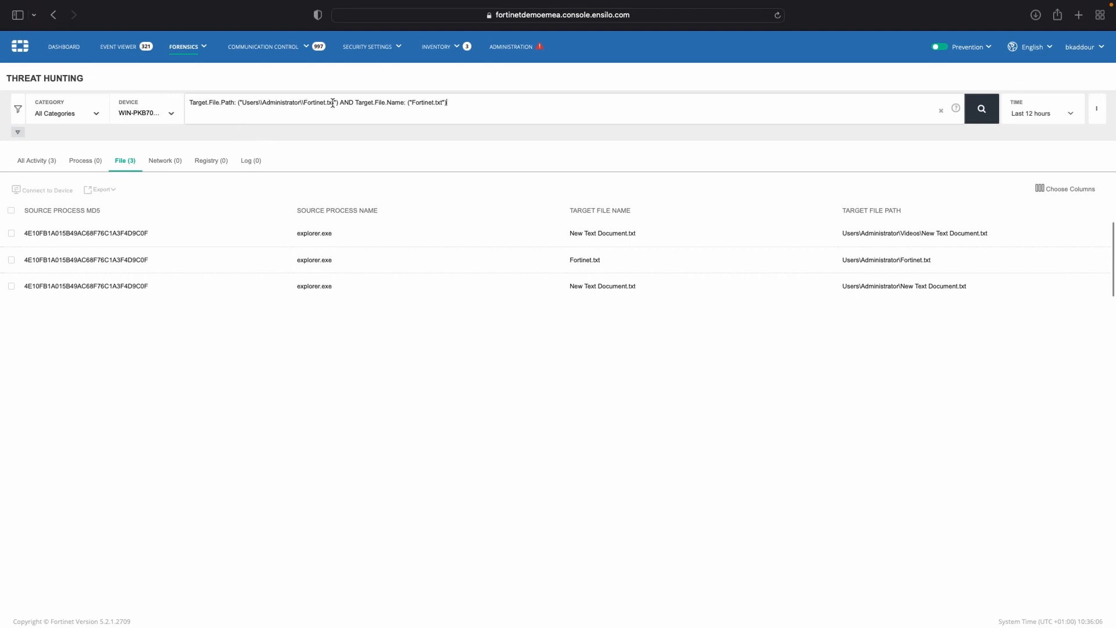
- Change the query's file path to "Users\\Administrator\\Videos\\*" and its file name to *.exe, and run the search
left_click_drag(335, 102, 304, 105)
type("Videos\\\\*")
left_click_drag(441, 102, 409, 104)
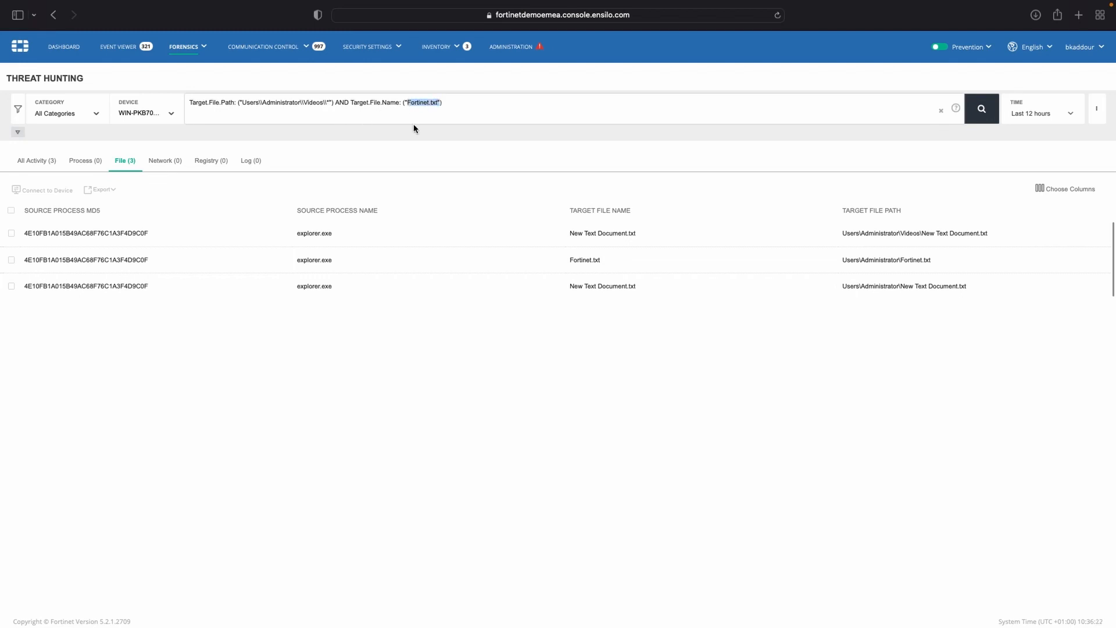
key("BackSpace")
key("BackSpace")
left_click_drag(431, 105, 217, 93)
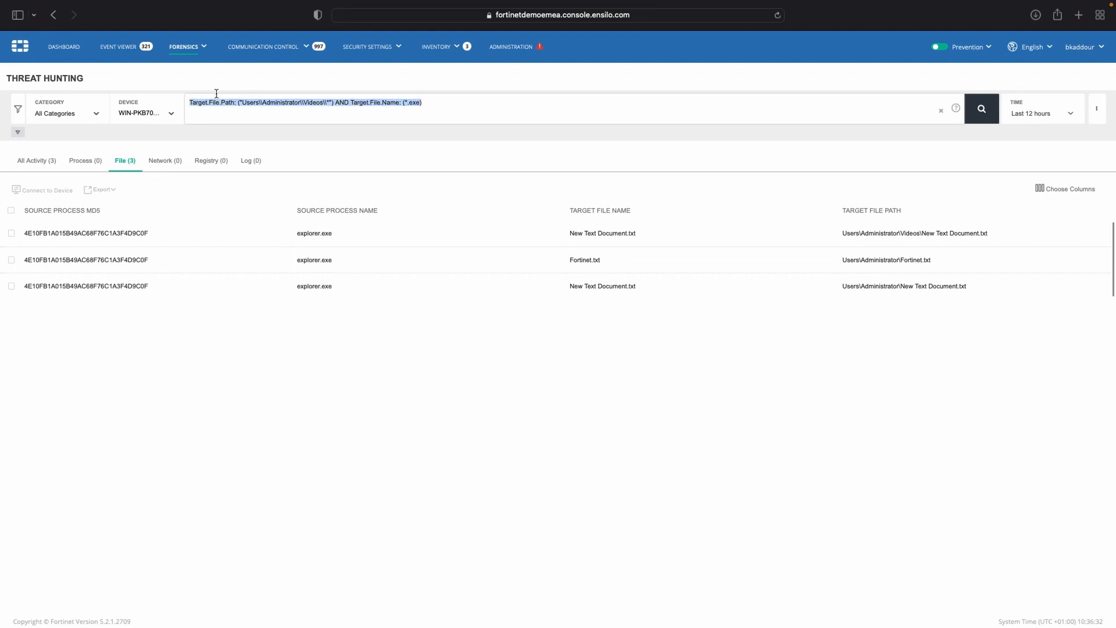
key("Return")
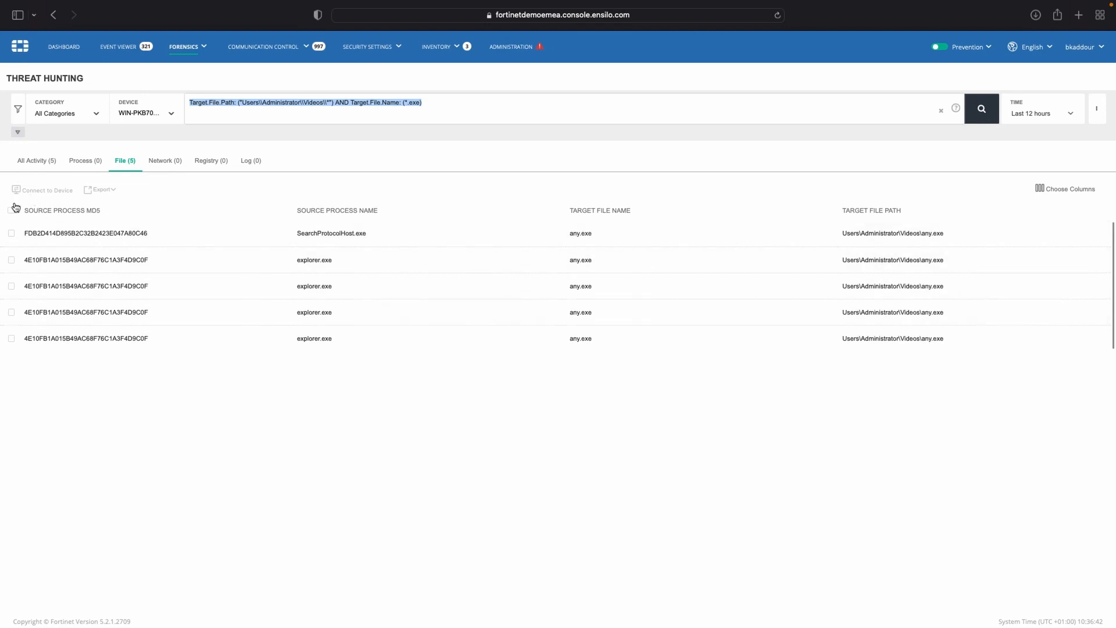
- Select the SearchProtocolHost.exe result and rerun the search across all devices
left_click(11, 233)
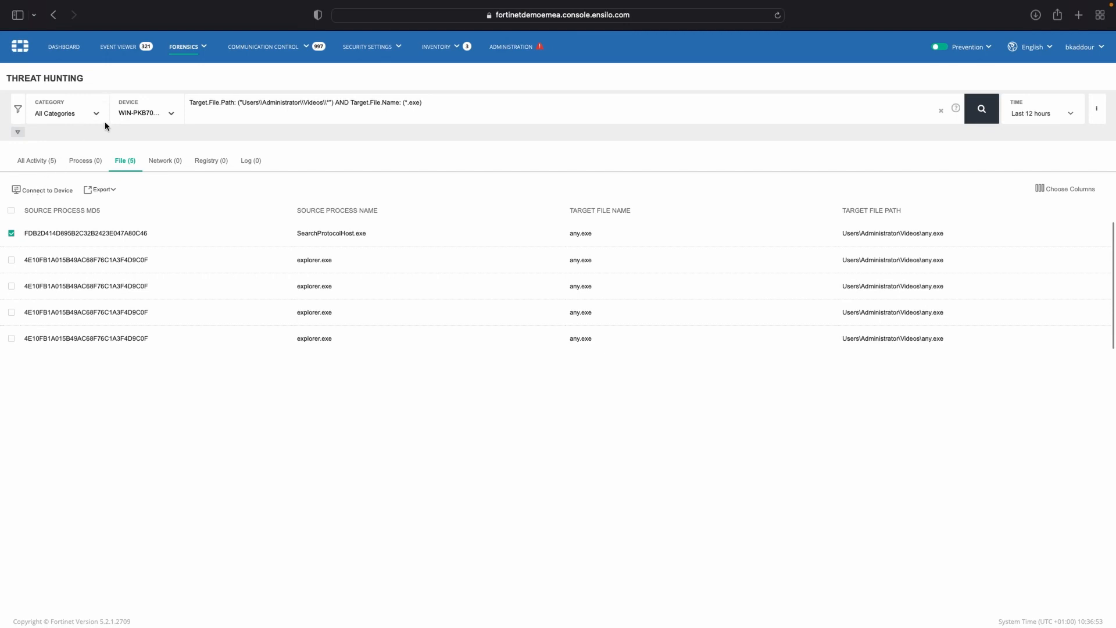
mouse_move(186, 46)
left_click(142, 117)
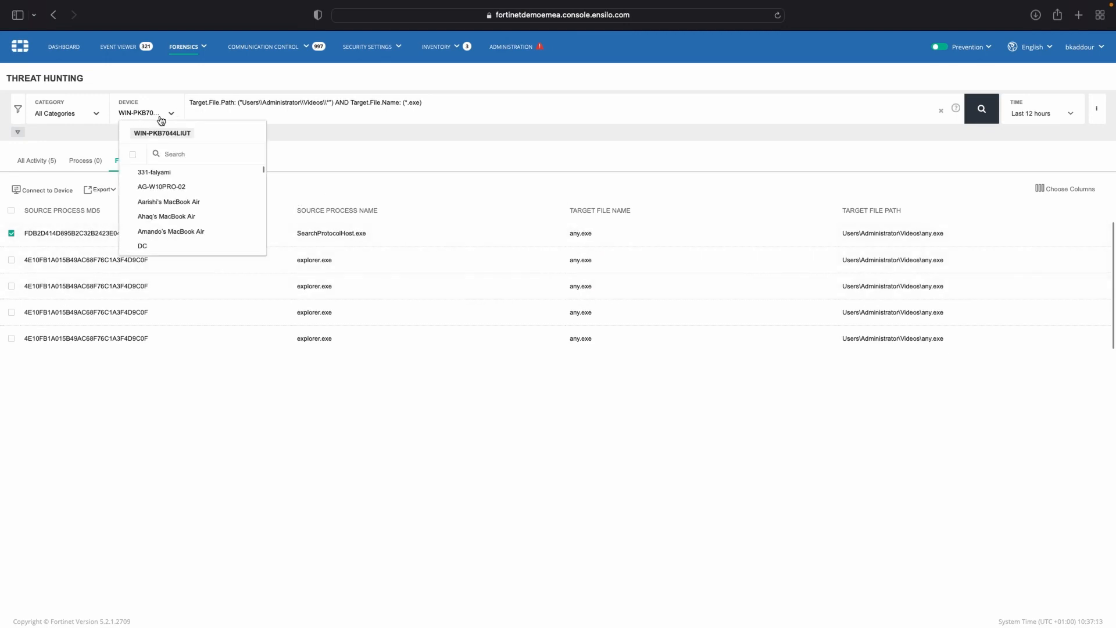
left_click(135, 156)
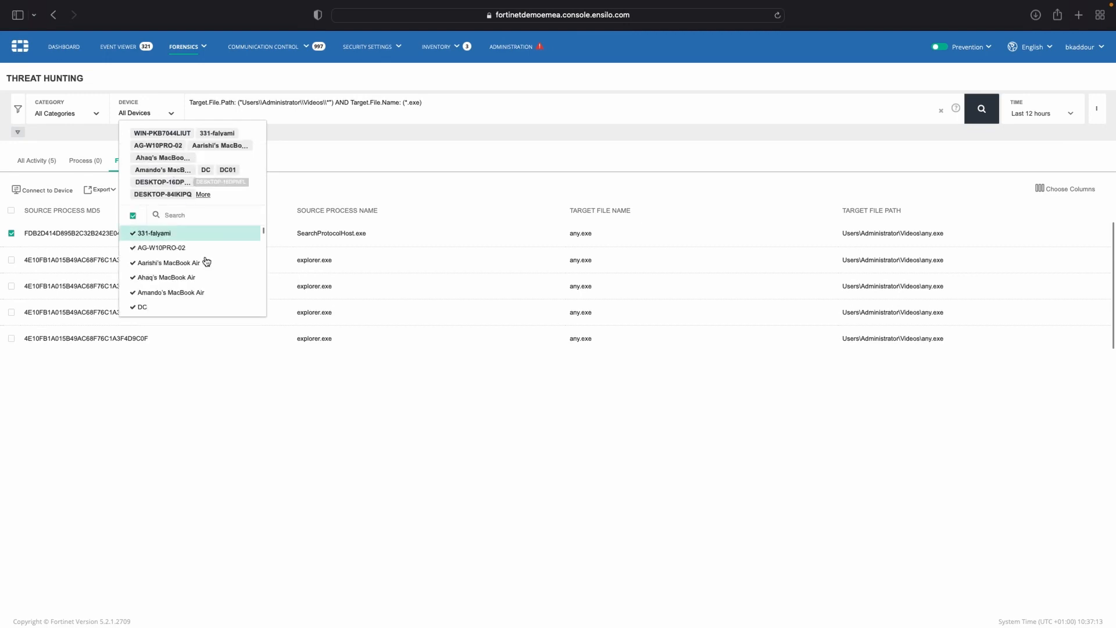
left_click(264, 411)
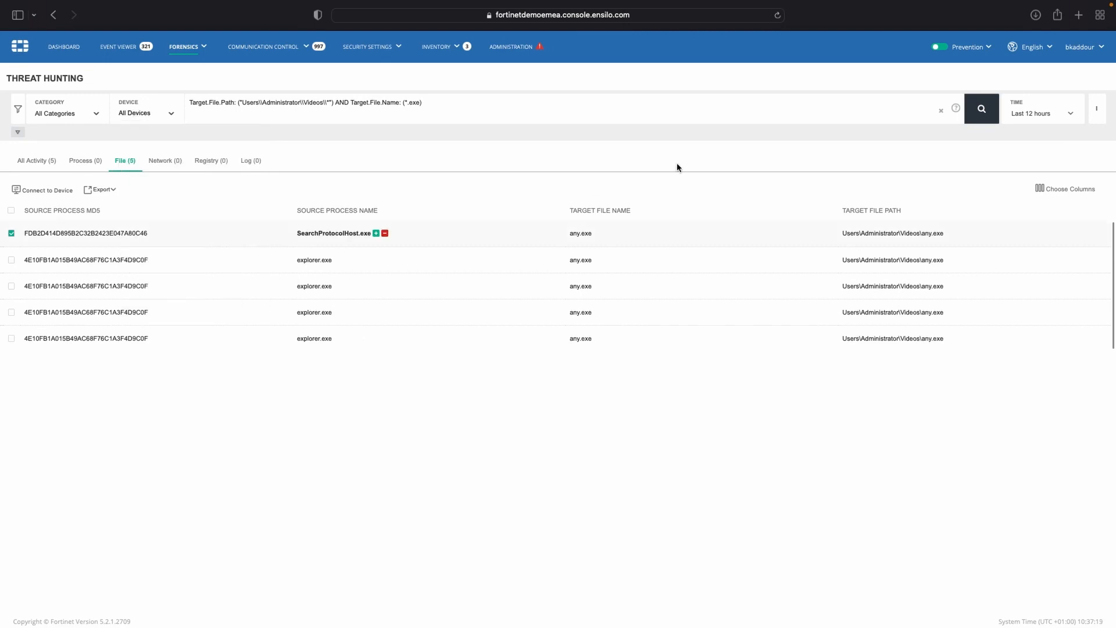
left_click(980, 119)
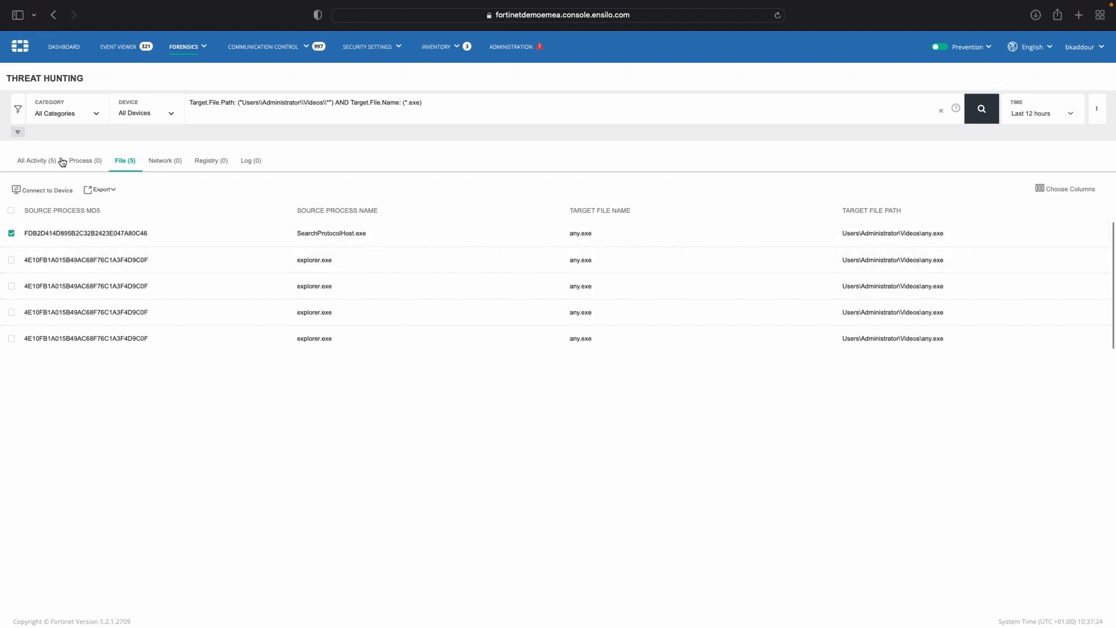
- Try adding the Operation Source Machine Name column to the file results, and remove it again
left_click(1079, 192)
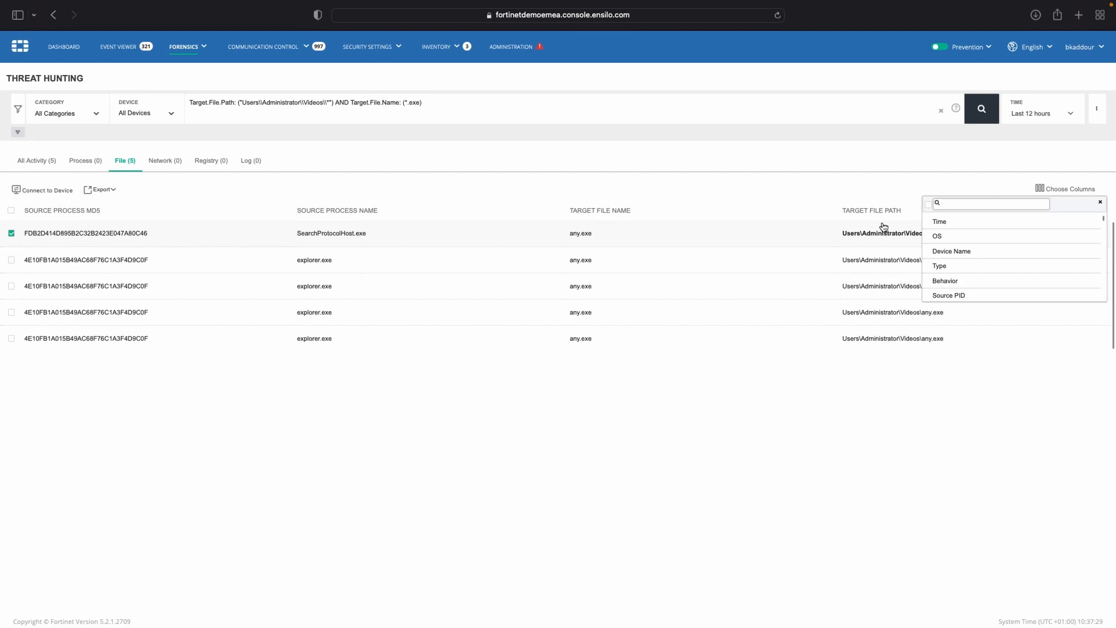
type("hos")
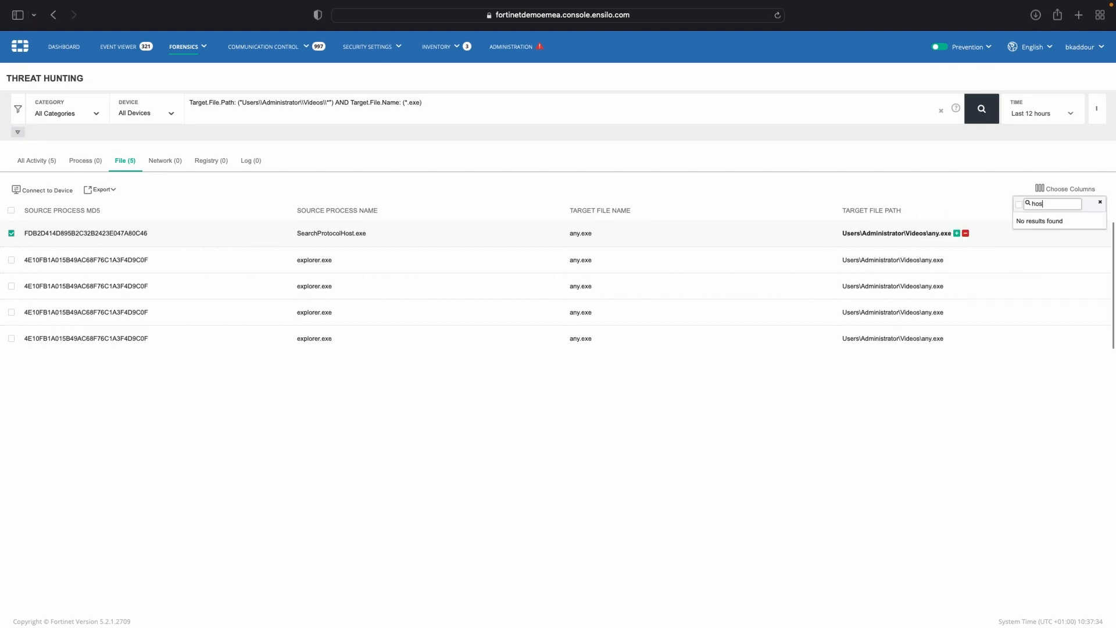
key("BackSpace")
key("BackSpace")
key("BackSpace")
type("machin")
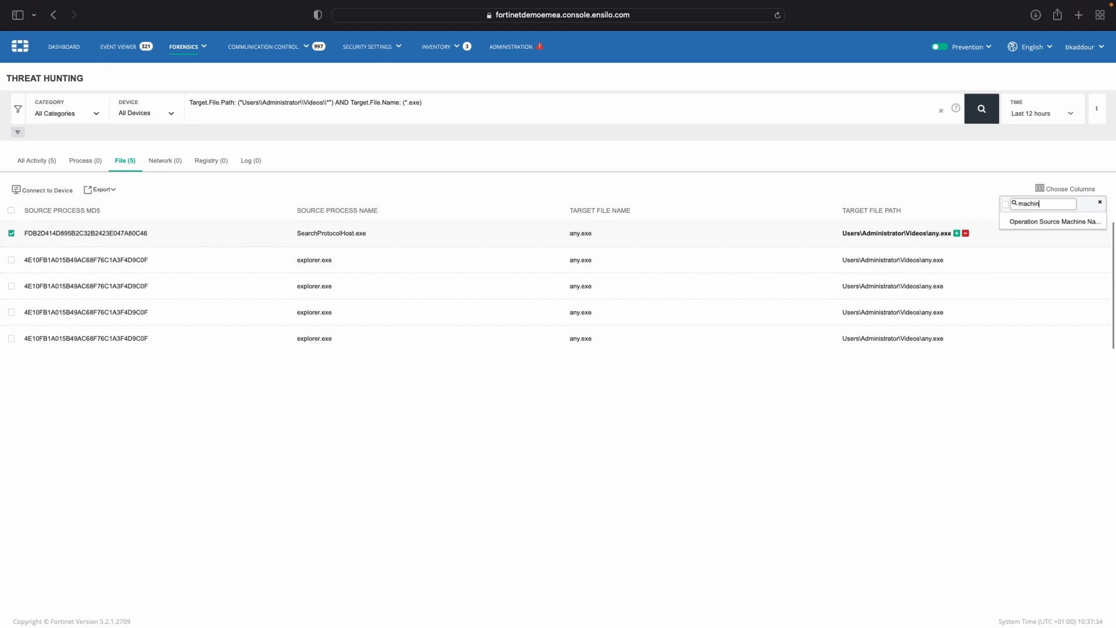
left_click(1049, 223)
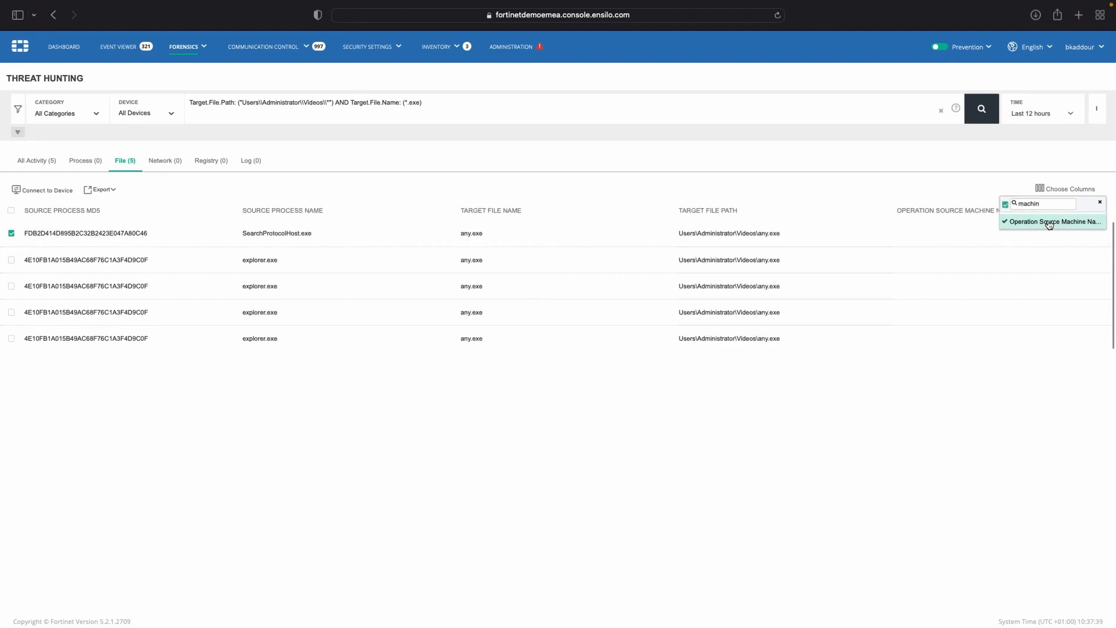
left_click(1050, 223)
left_click(999, 206)
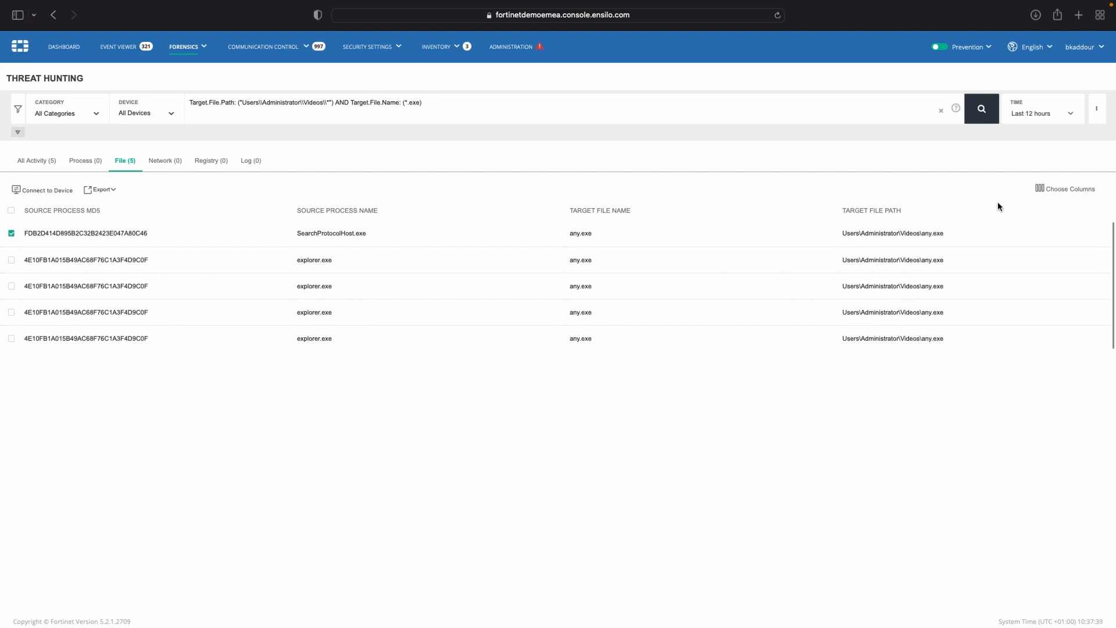
- Find the Device Name column among the available columns and add it to the file results table
left_click(1072, 190)
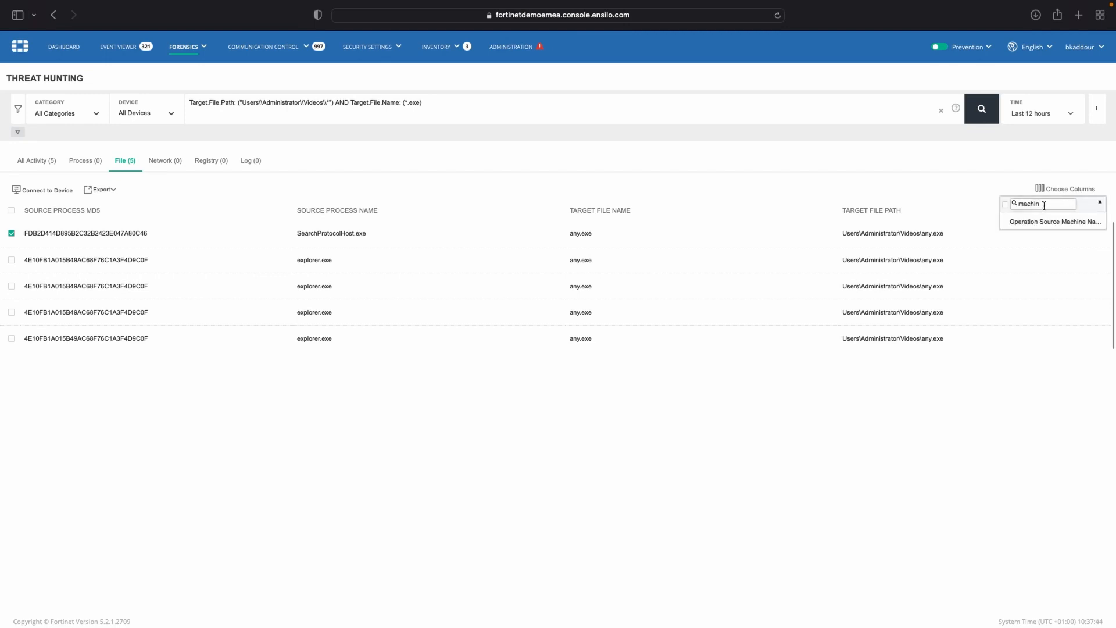
key("super+a")
key("BackSpace")
type("host")
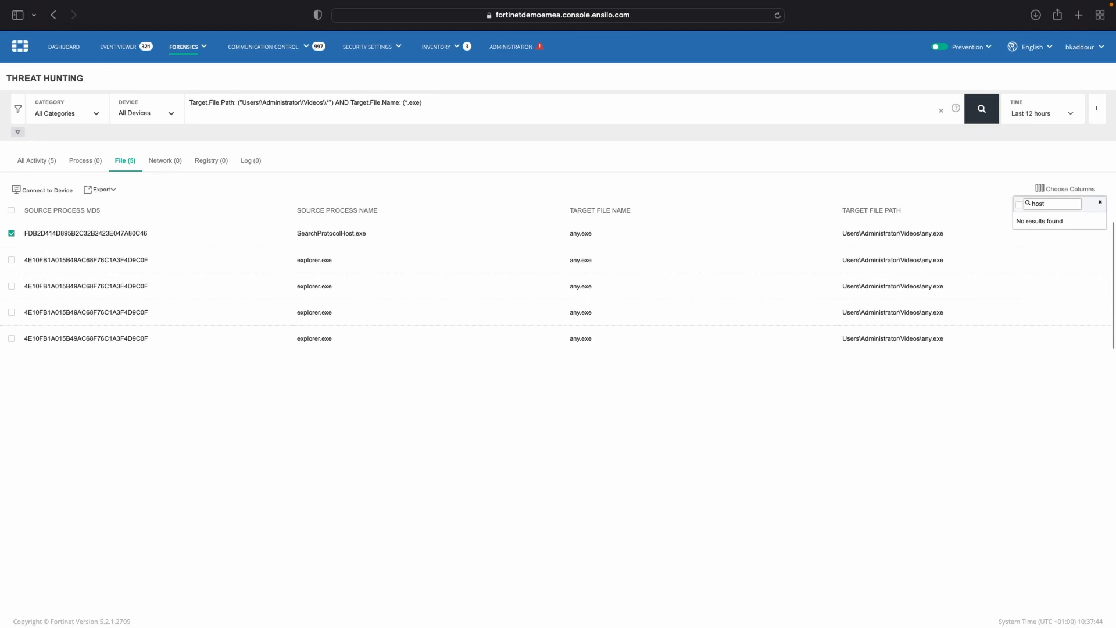
key("super+a")
type("name")
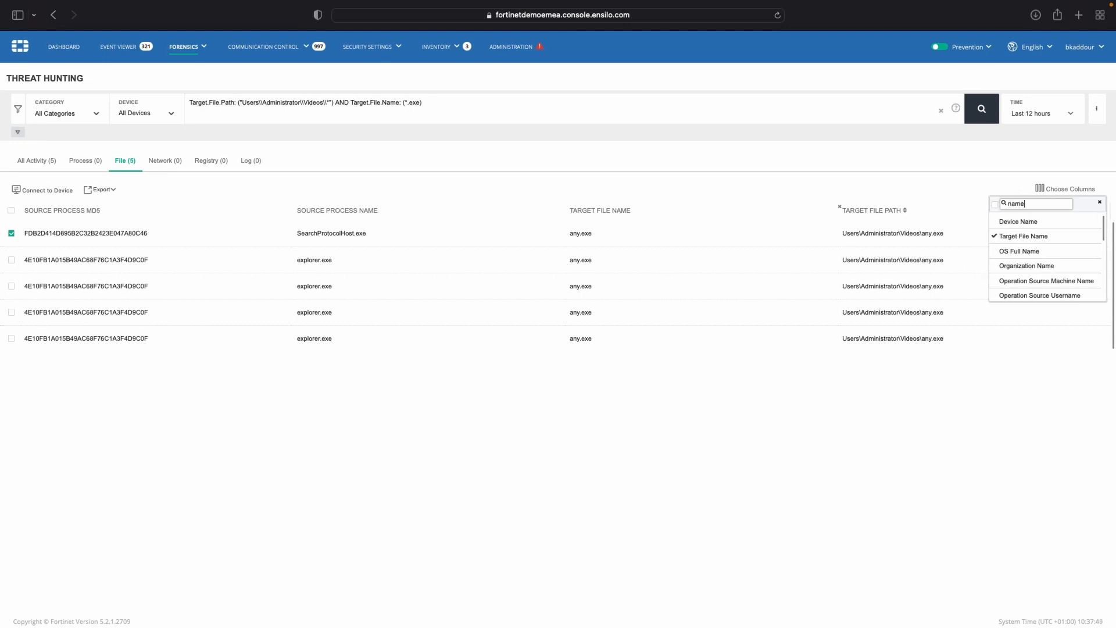
left_click(1024, 222)
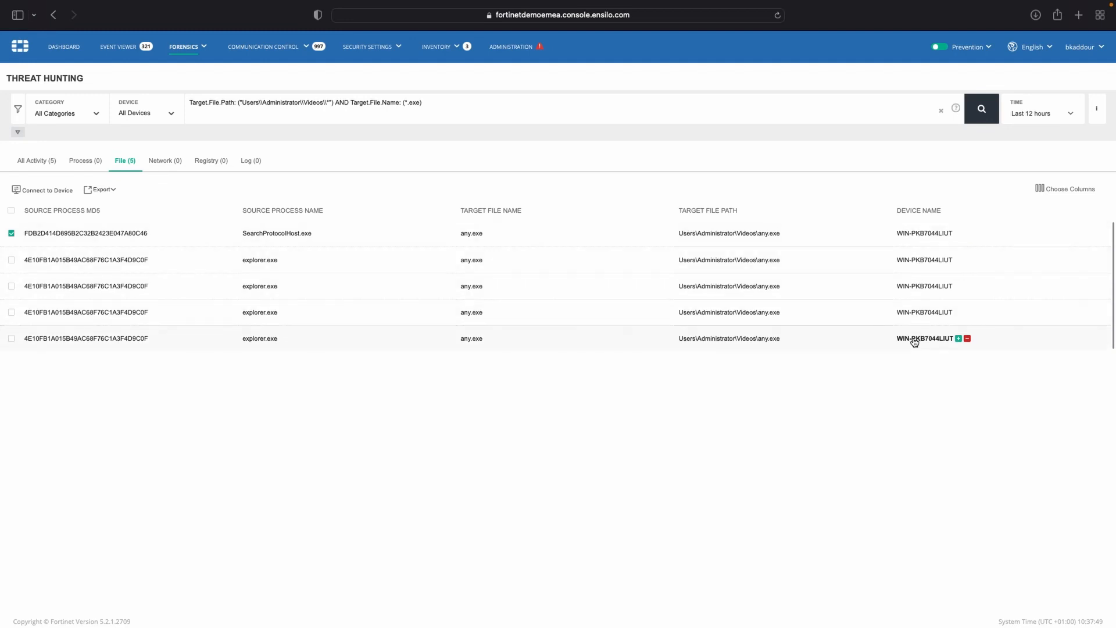
left_click(1085, 192)
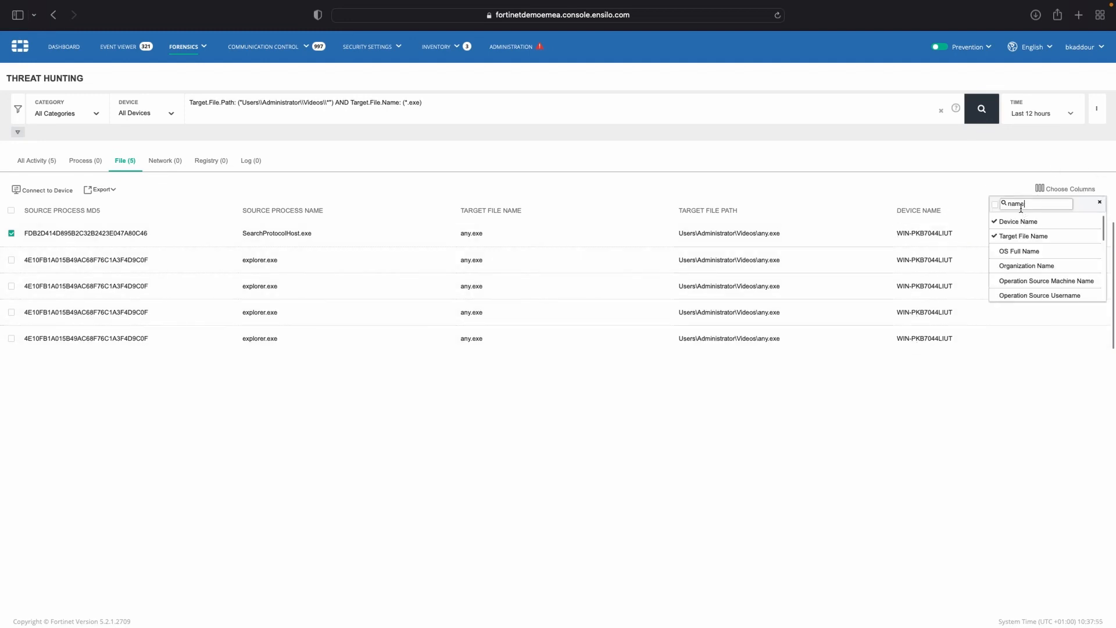
left_click(970, 205)
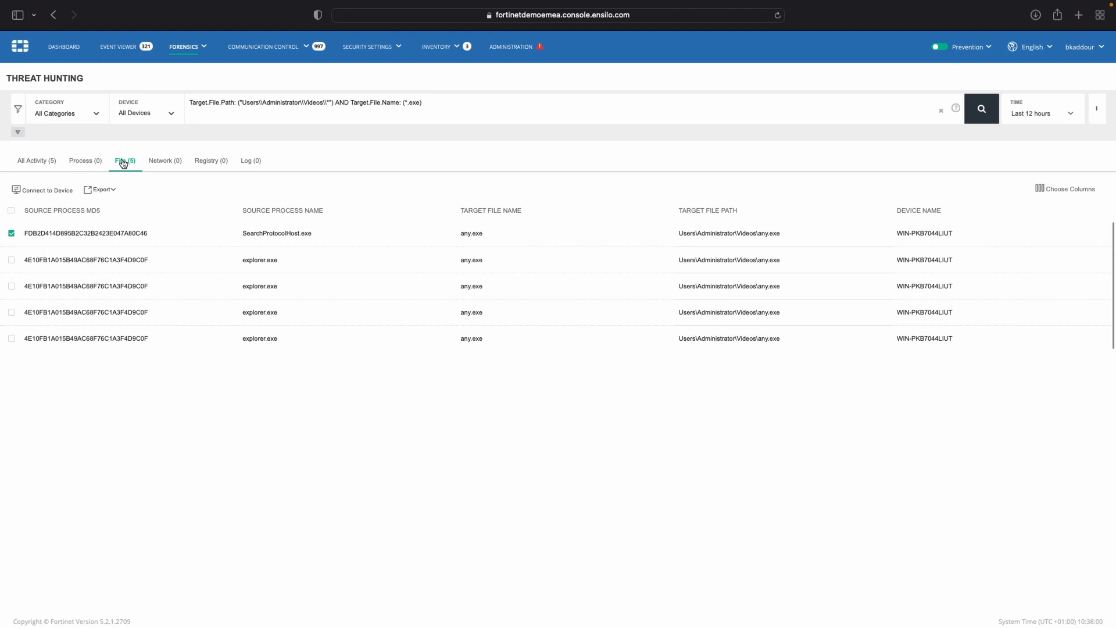
- Start a FortiEDR Connect session to the selected result's device and return to the Threat Hunting page
left_click(42, 192)
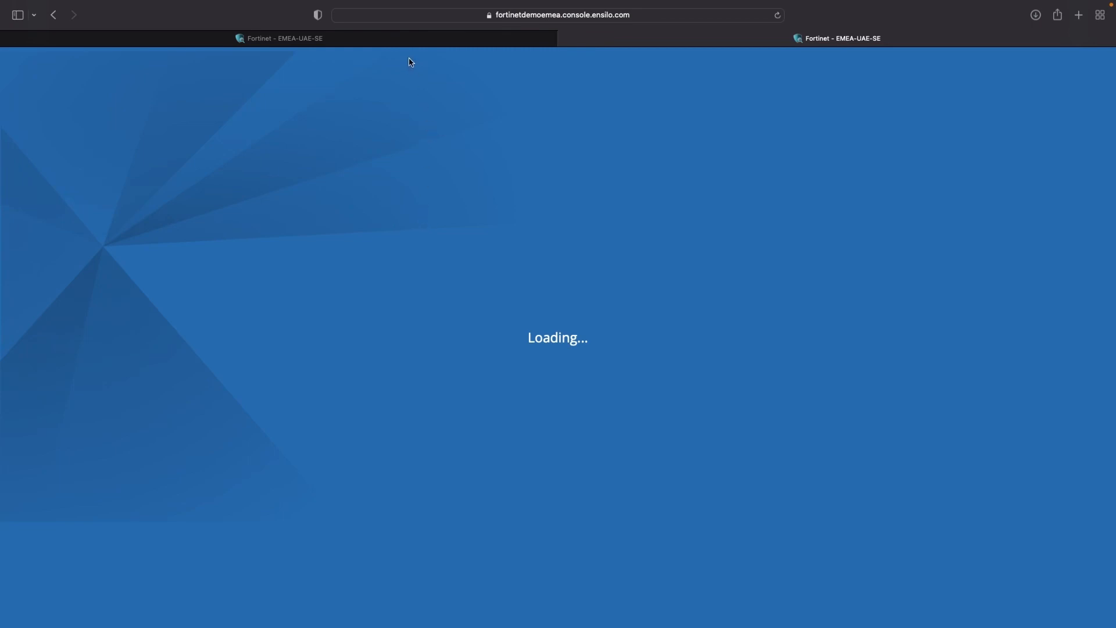
left_click(410, 42)
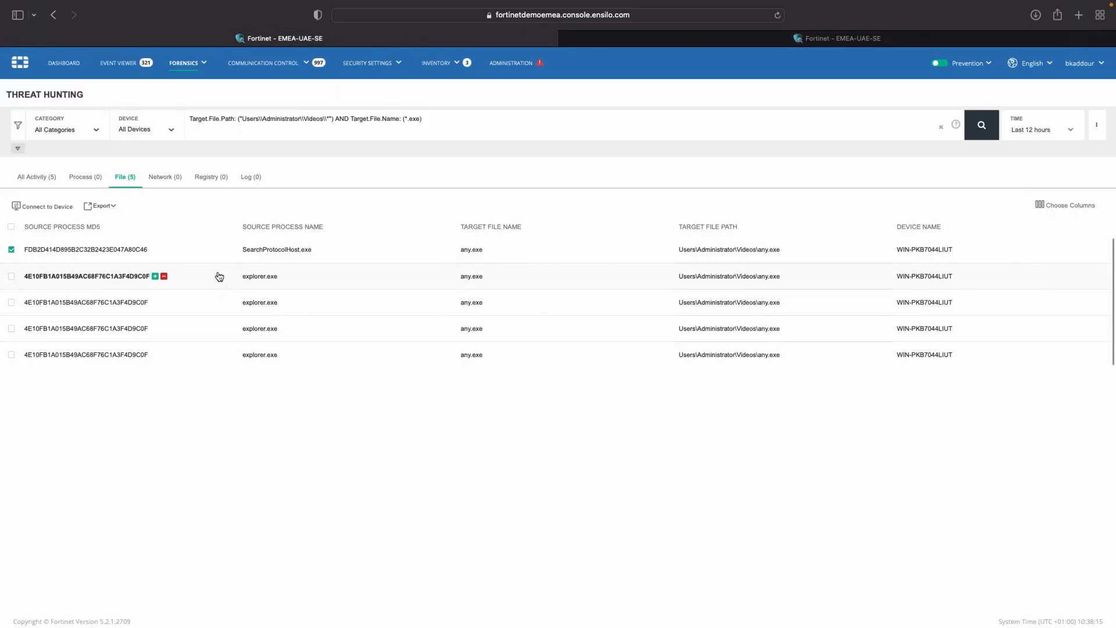
- Examine the licensing, system events and tools pages in the administration area, including the FortiEDR Connect remote shell setting
mouse_move(456, 61)
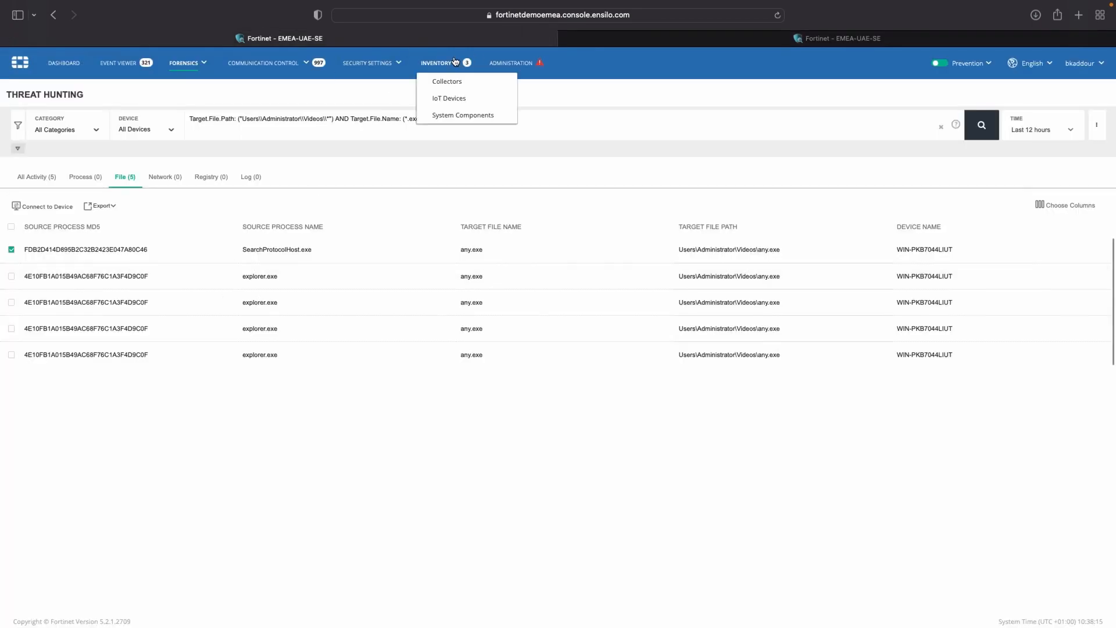
left_click(500, 63)
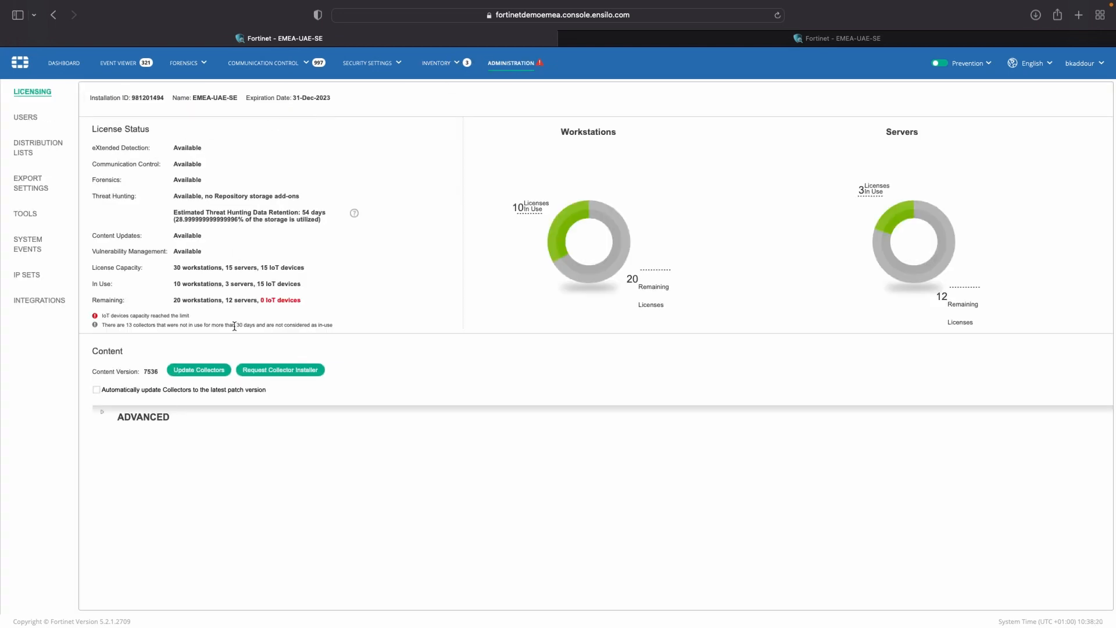
left_click(103, 426)
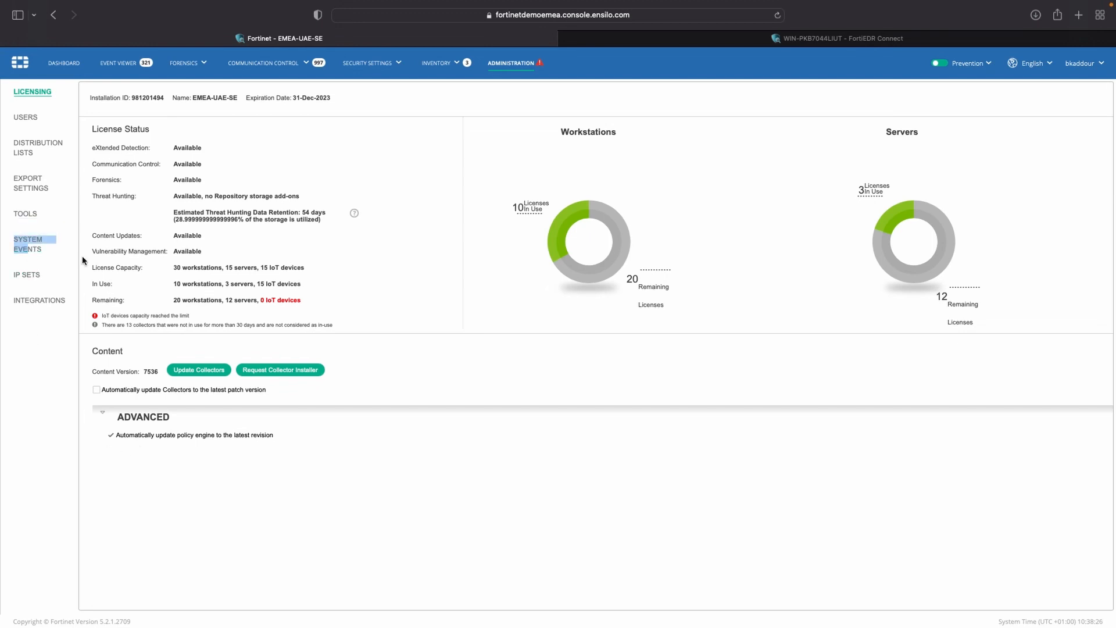
left_click(27, 244)
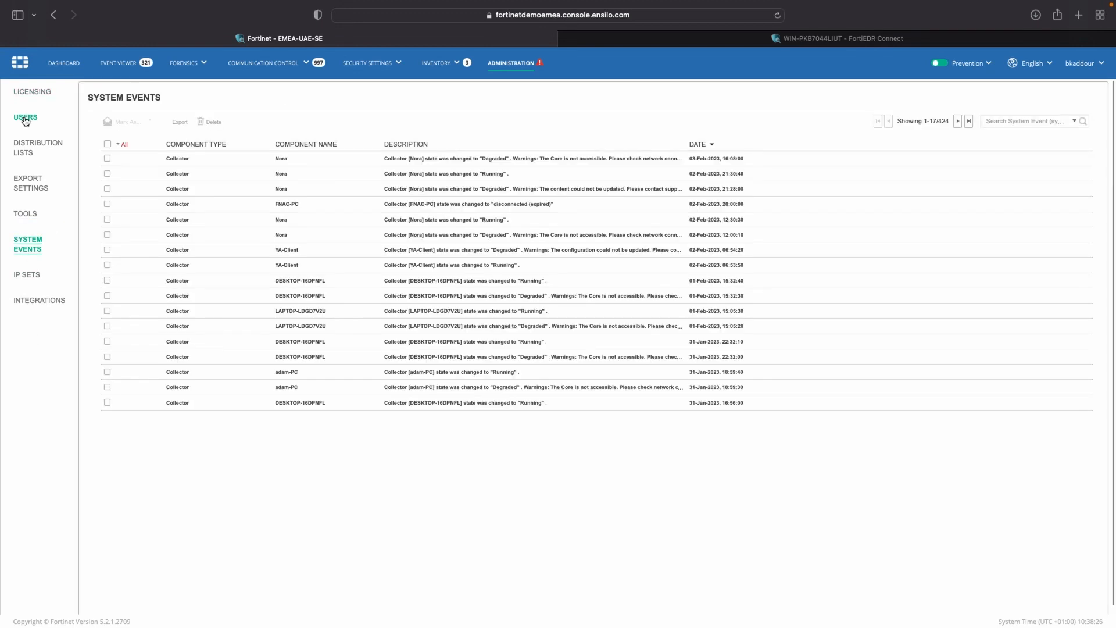
left_click(26, 216)
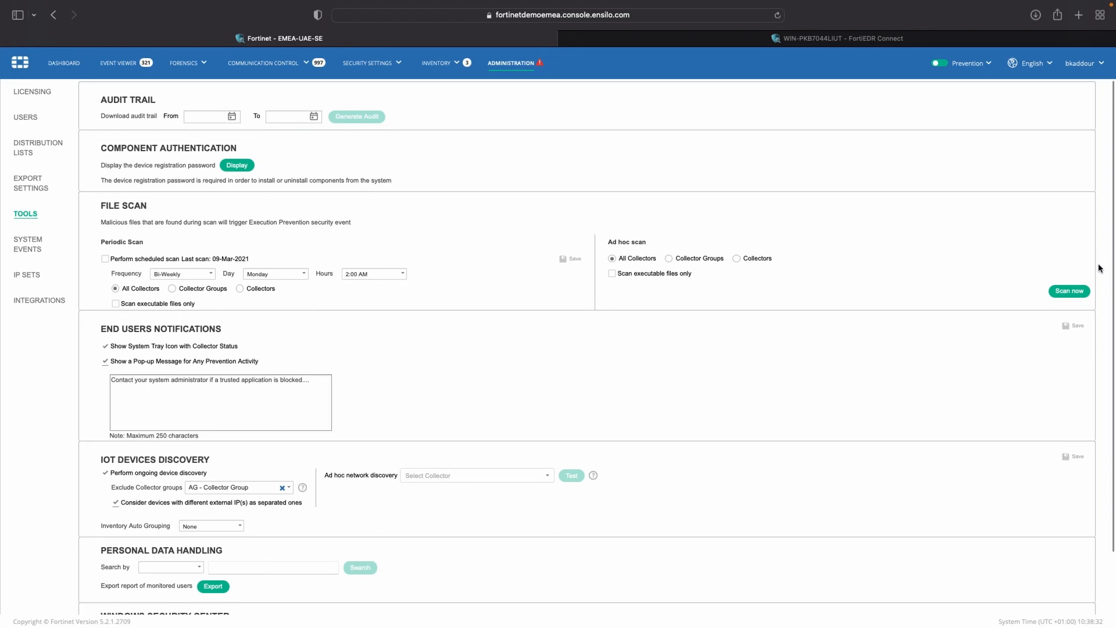
scroll(863, 376, "down", 2)
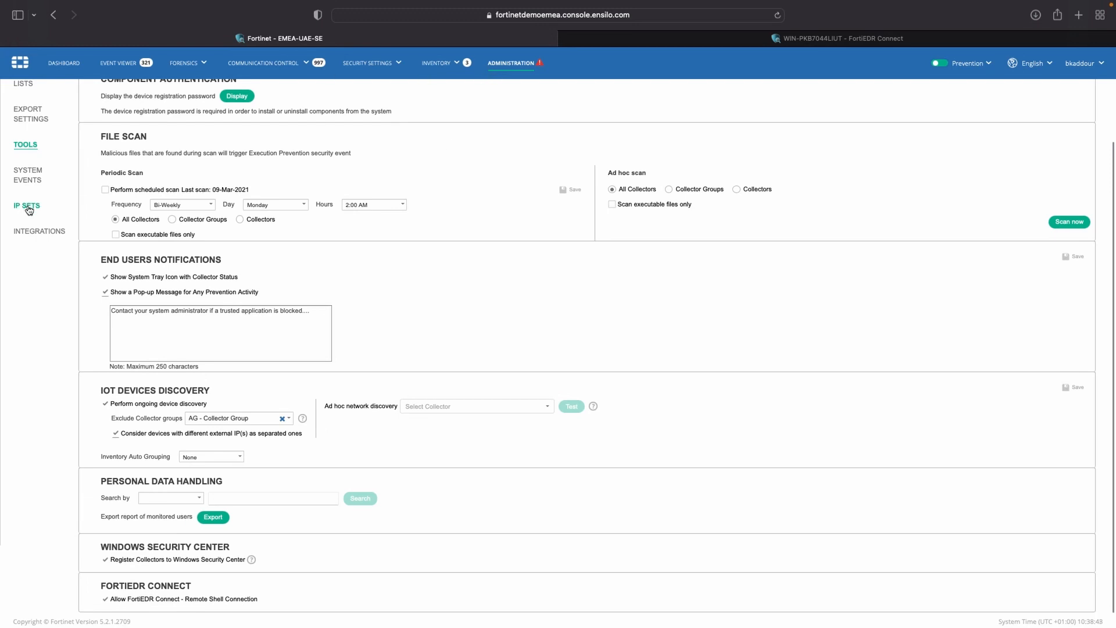
scroll(767, 243, "up", 2)
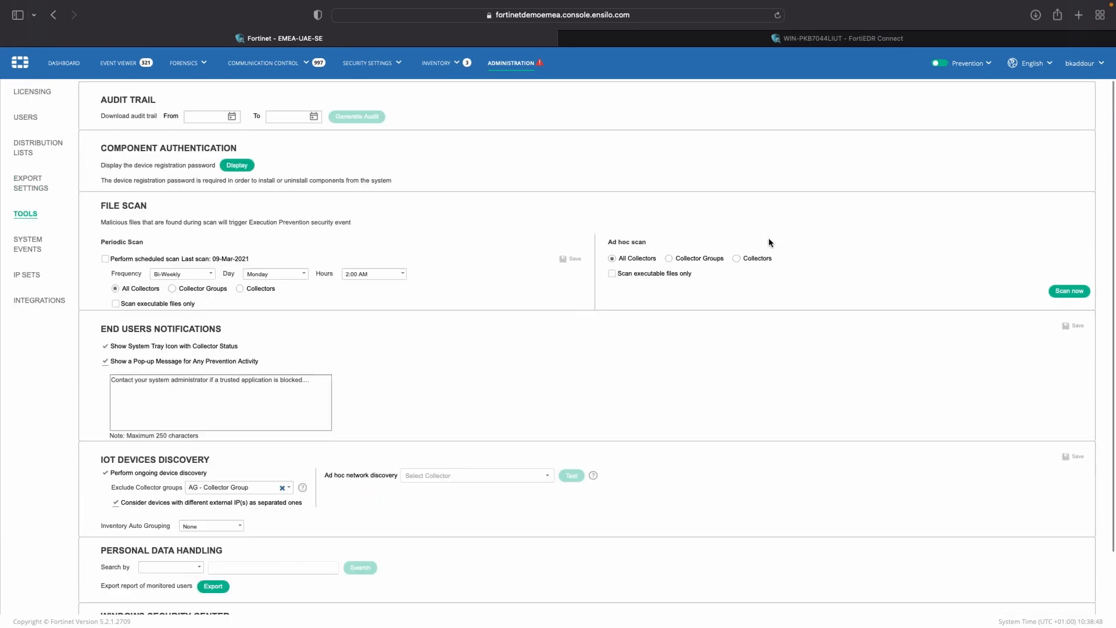
- Examine the role choices and the FortiEDR Connect and custom script permissions in a new user's details, and cancel the user
left_click(31, 123)
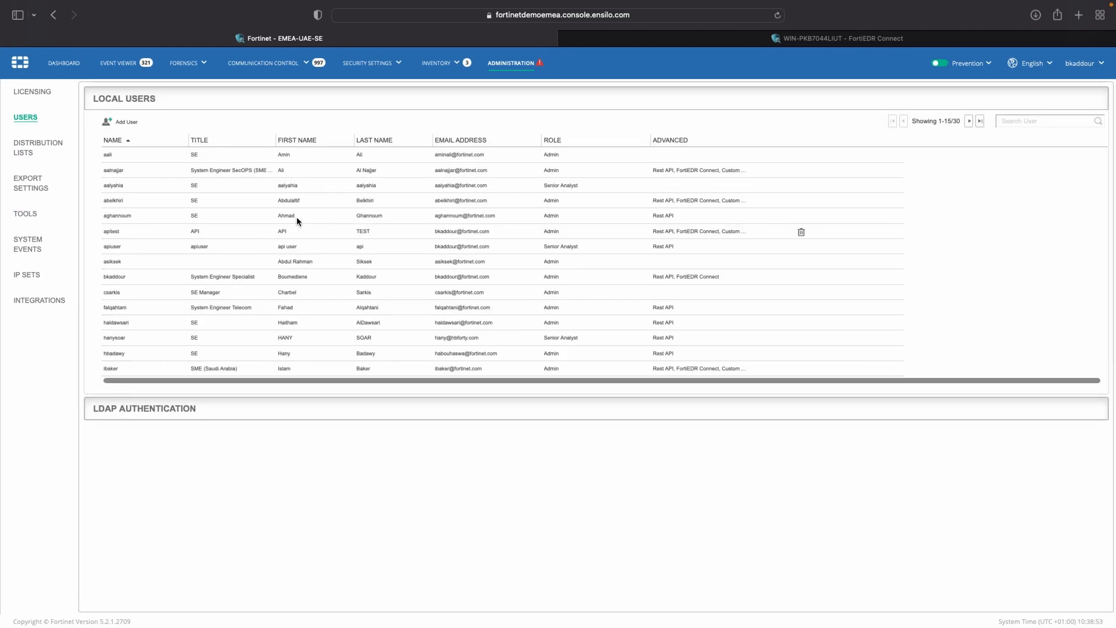
left_click(122, 122)
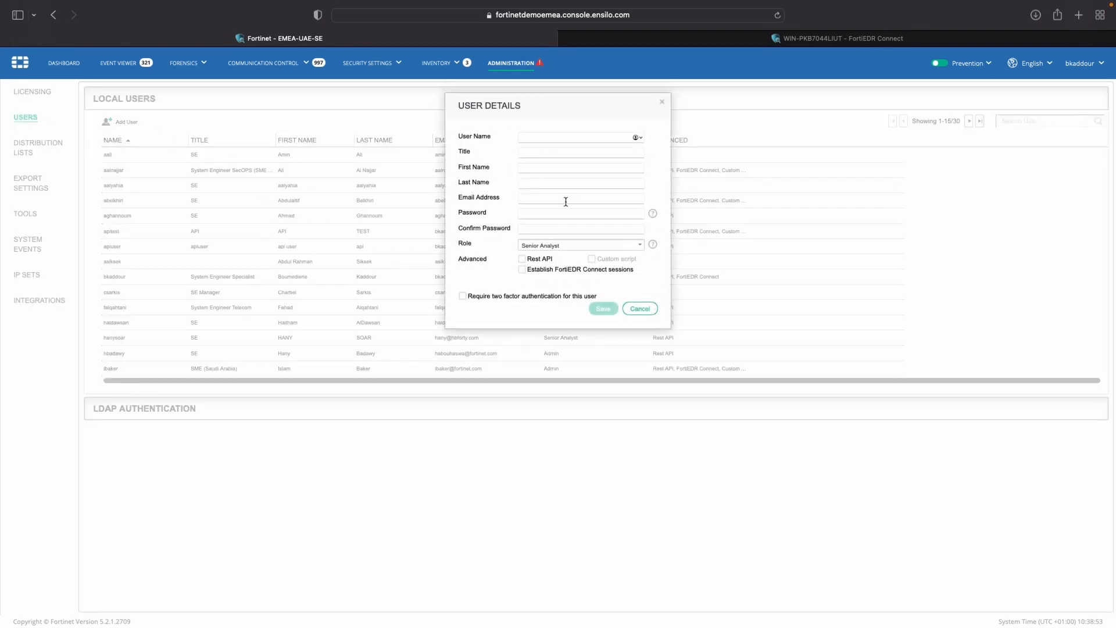
left_click(527, 270)
left_click(625, 249)
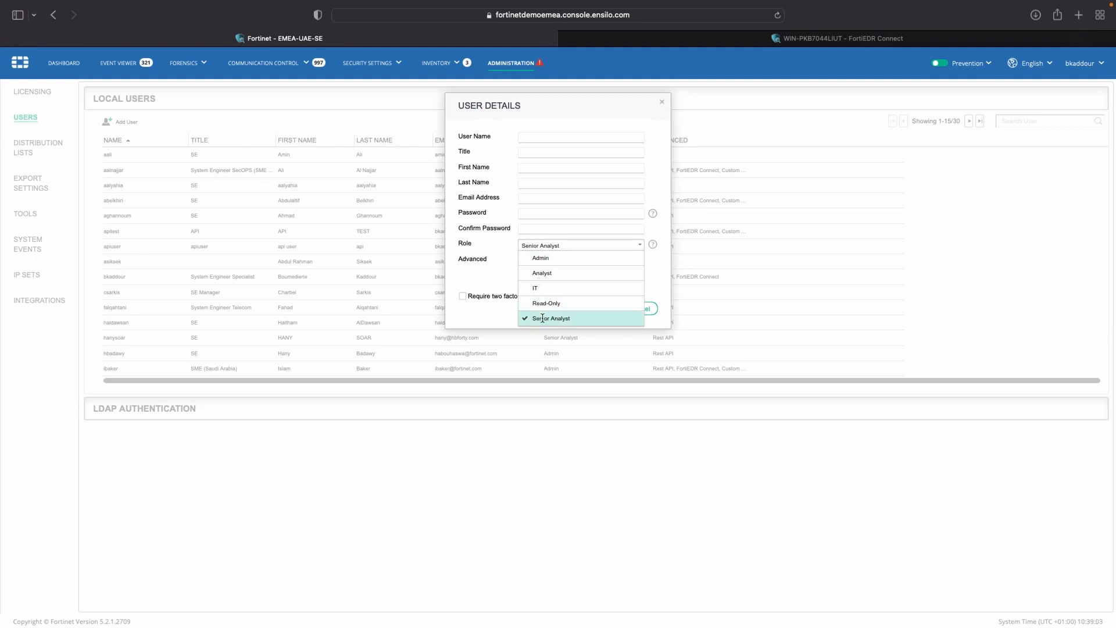
left_click(551, 317)
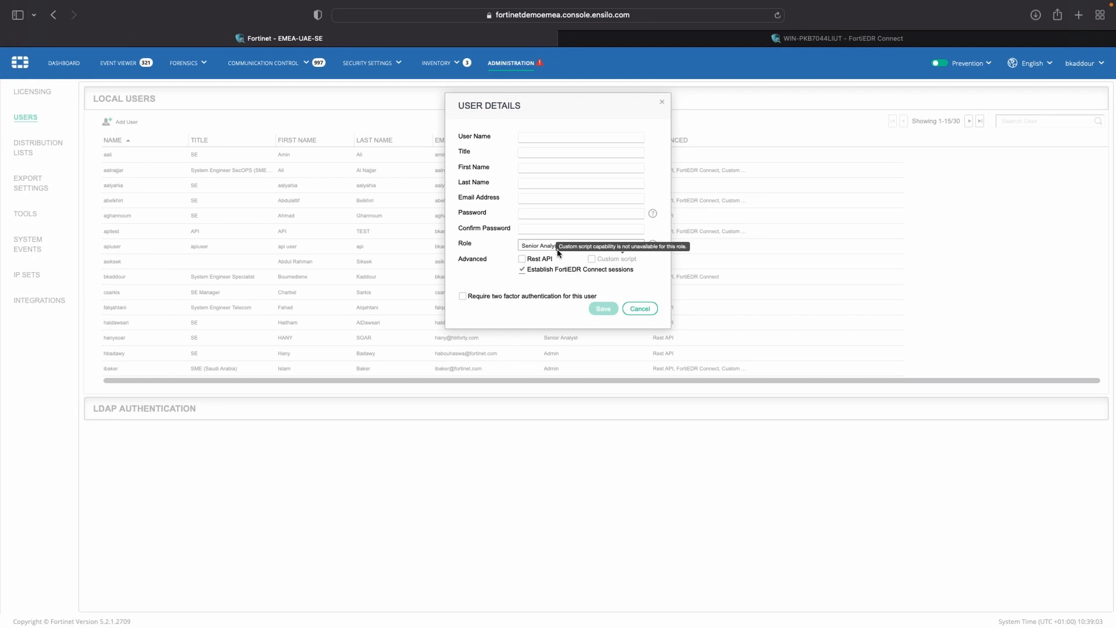
left_click(541, 247)
left_click(541, 247)
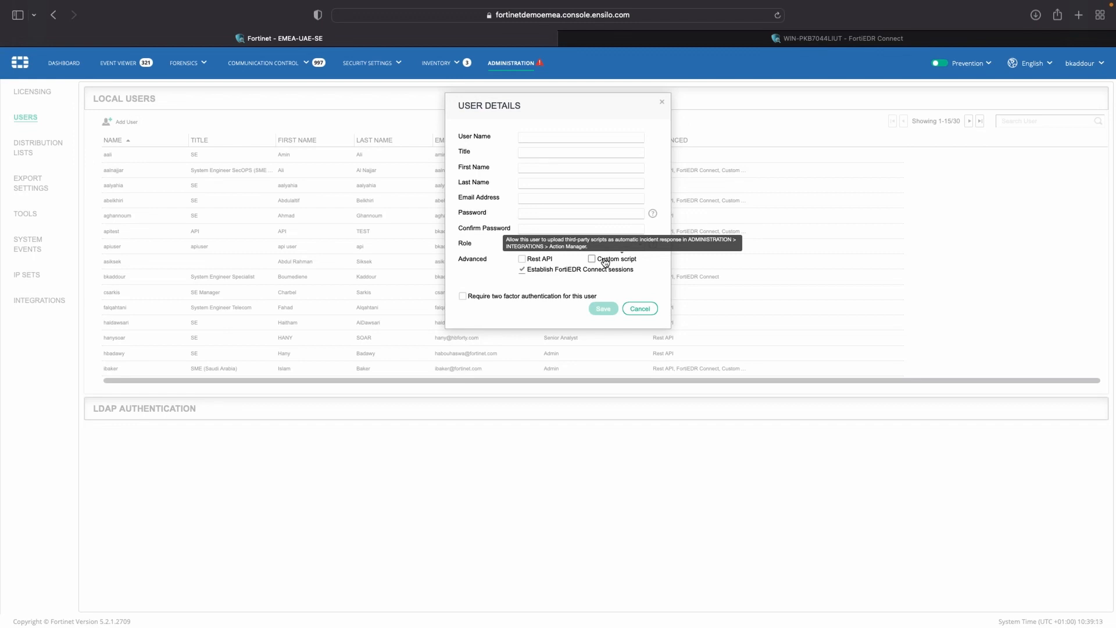
left_click(641, 309)
- In the FortiEDR Connect session, start a Windows shell with %cmd and run whoami and whoami /priv
left_click(695, 41)
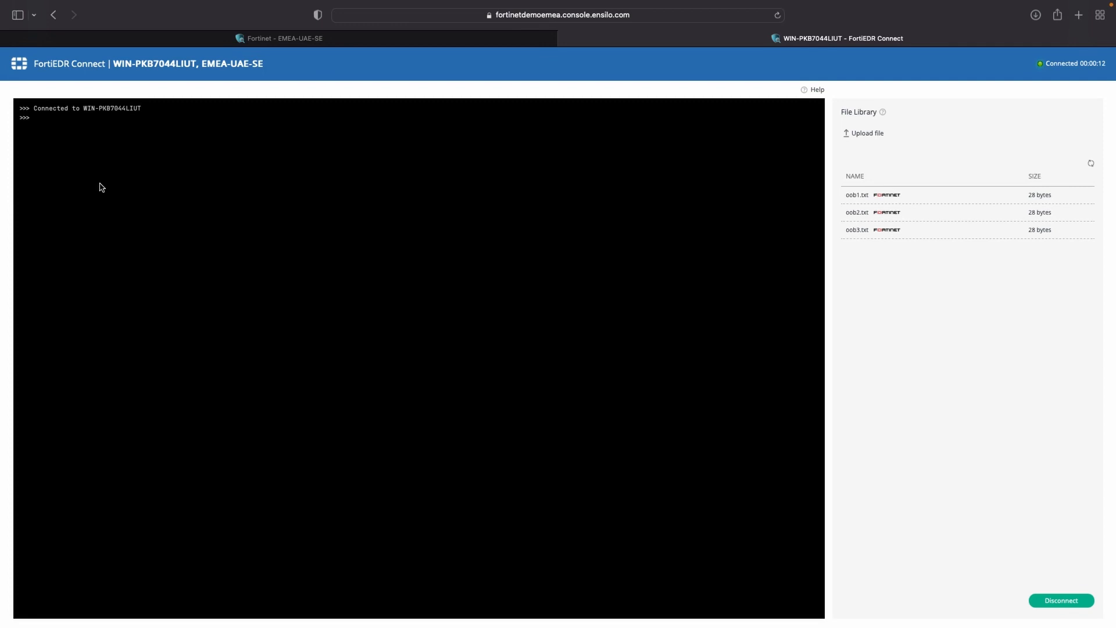
type("%")
type("whoami")
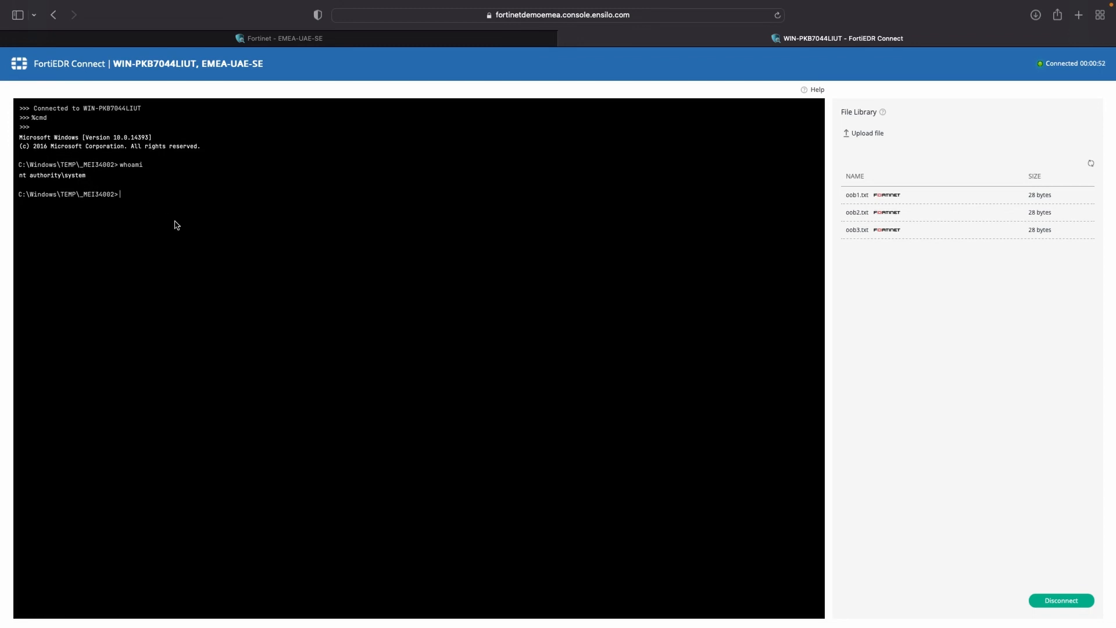
type("whoami /priv")
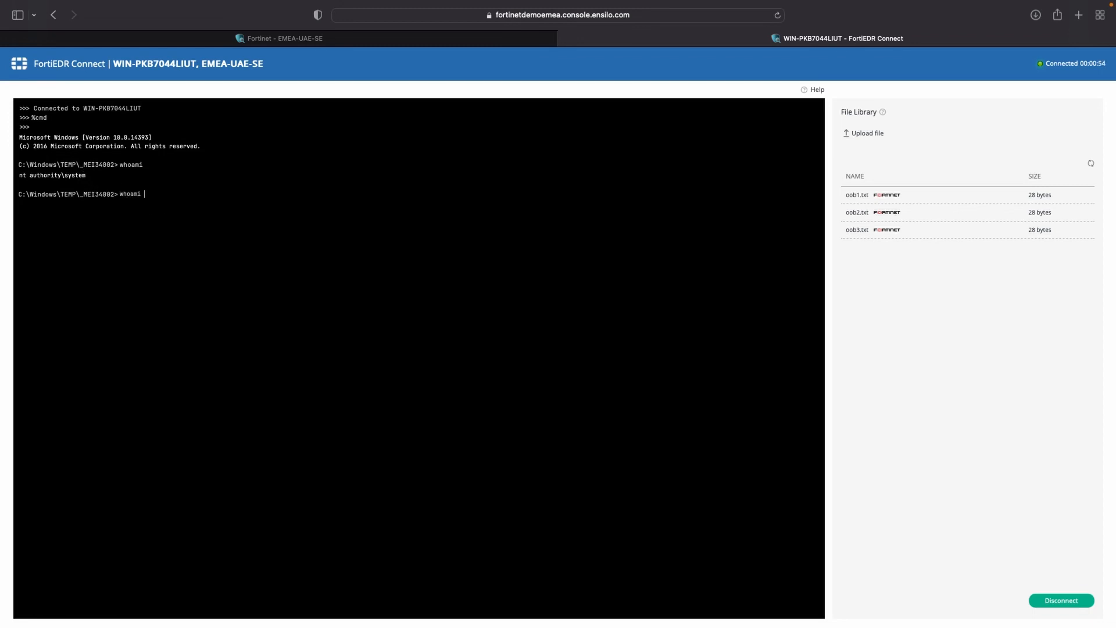
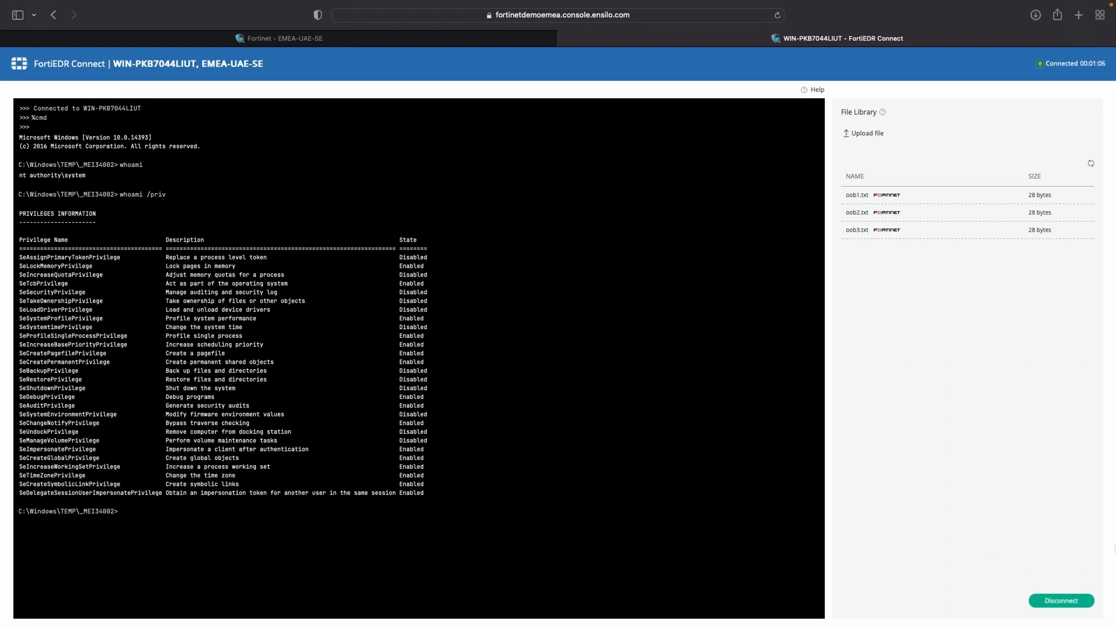
- Disconnect the FortiEDR Connect session from device WIN-PKB7044LIUT
left_click(1067, 603)
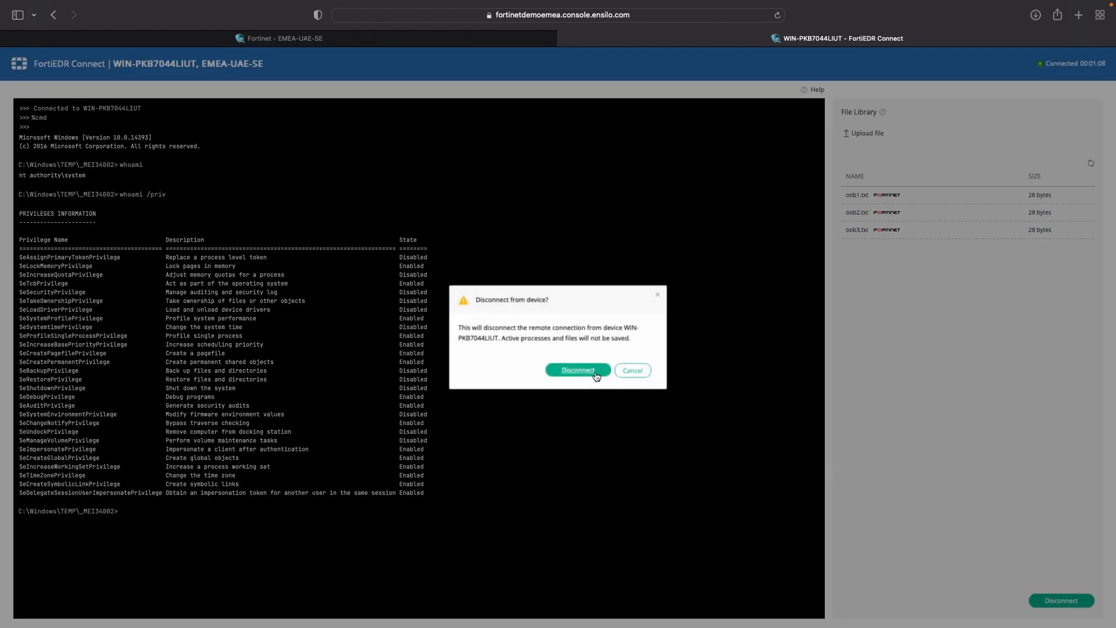
left_click(578, 368)
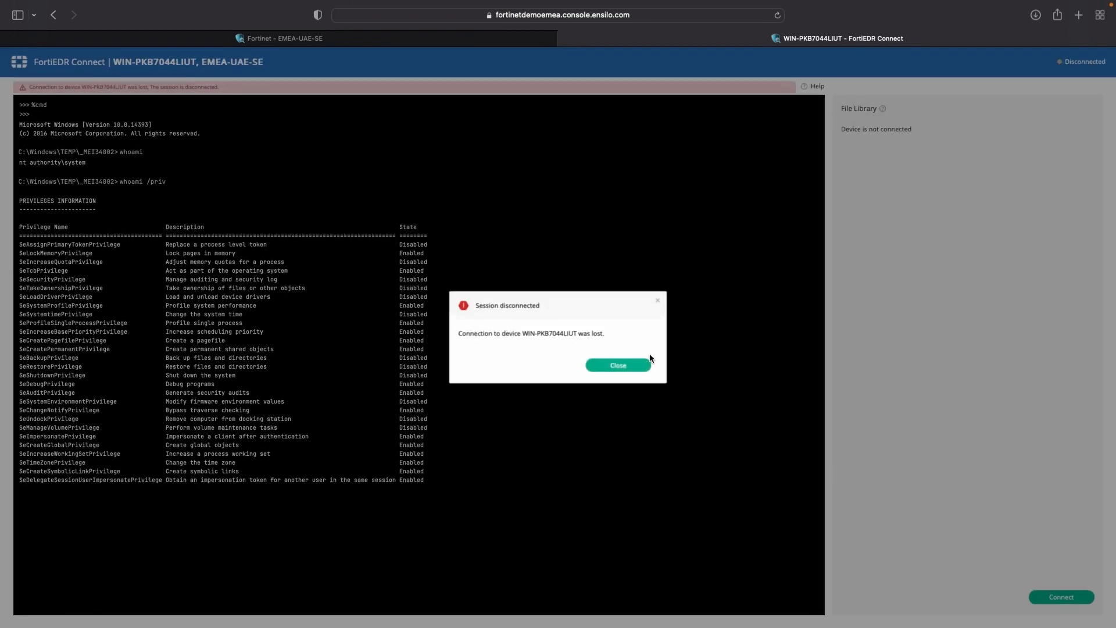
left_click(647, 364)
- Return to the main console and isolate the device of the powershell.exe event open in Forensics
left_click(405, 39)
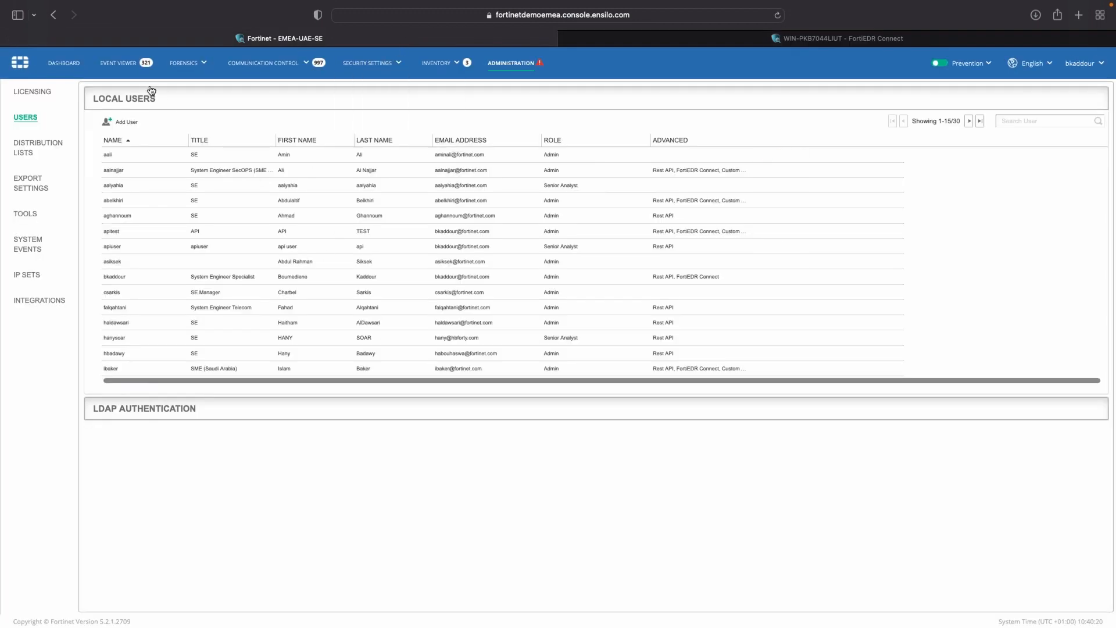
left_click(184, 64)
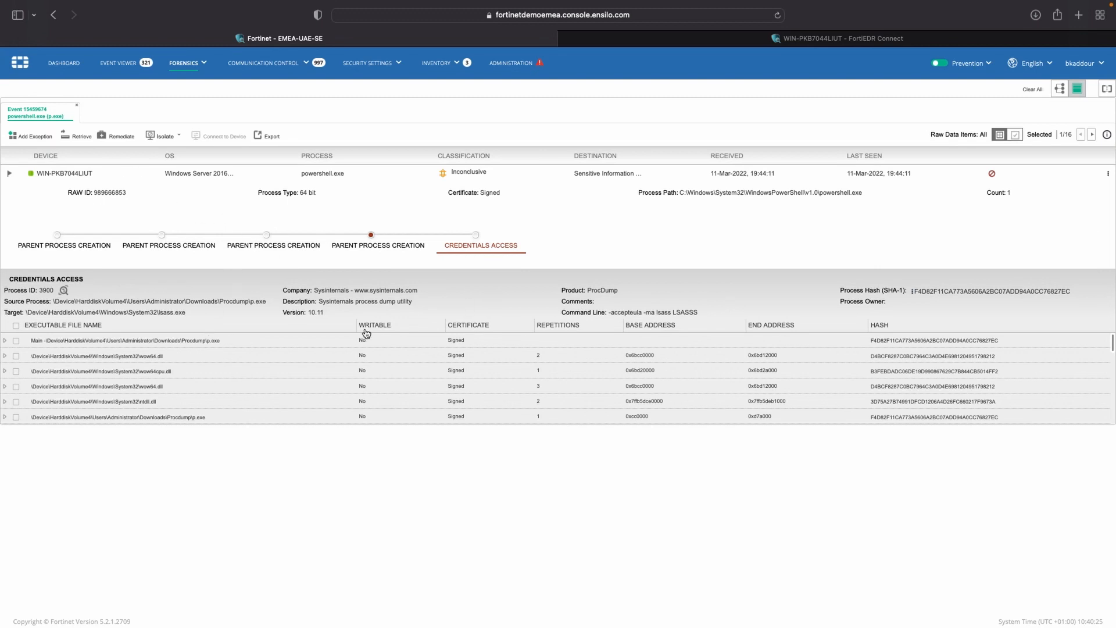
left_click(165, 138)
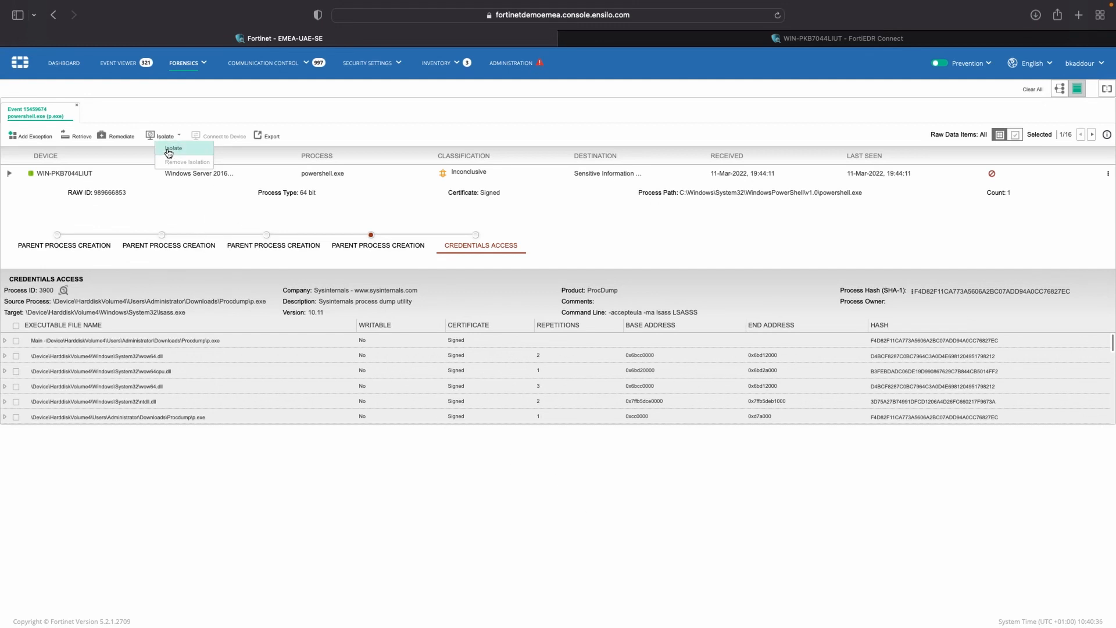
left_click(172, 150)
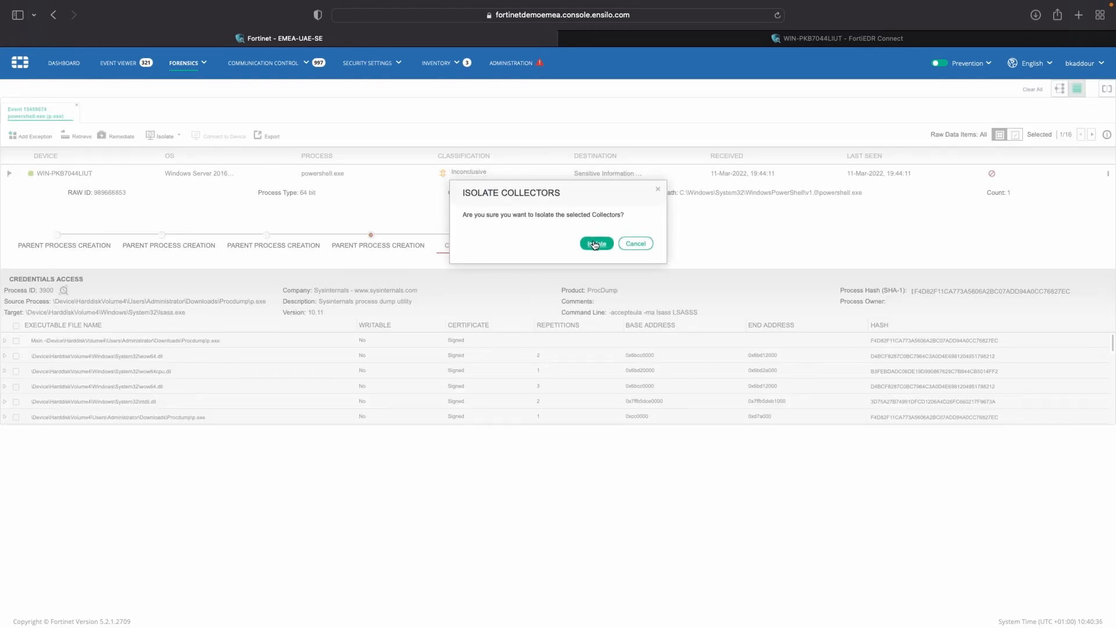
left_click(592, 240)
- Open the Collectors inventory and search it for "th"
left_click(441, 63)
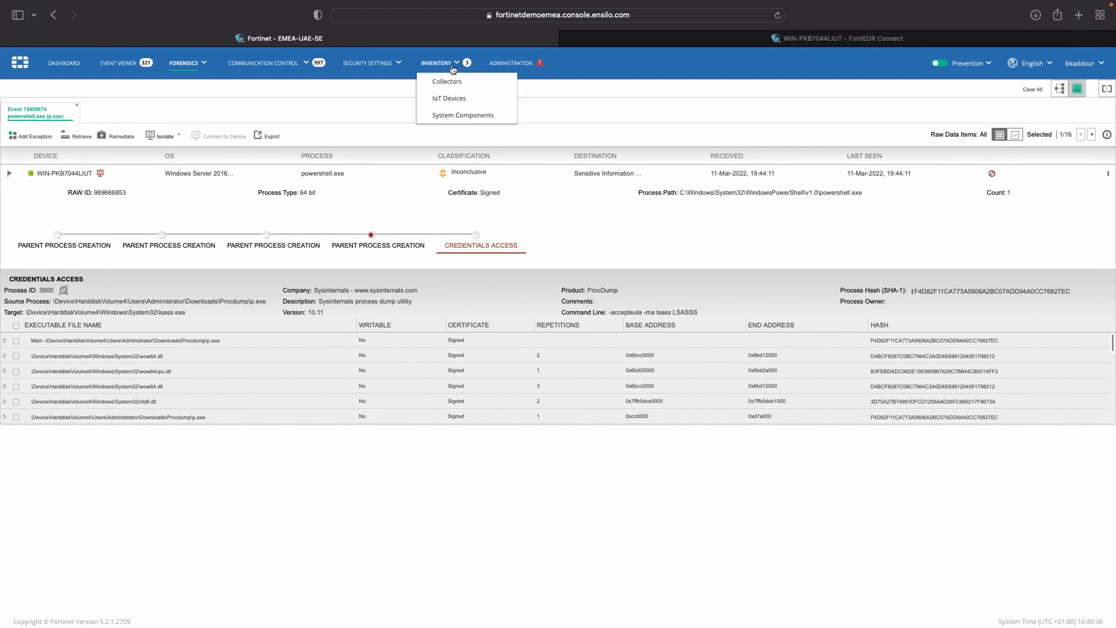
left_click(447, 81)
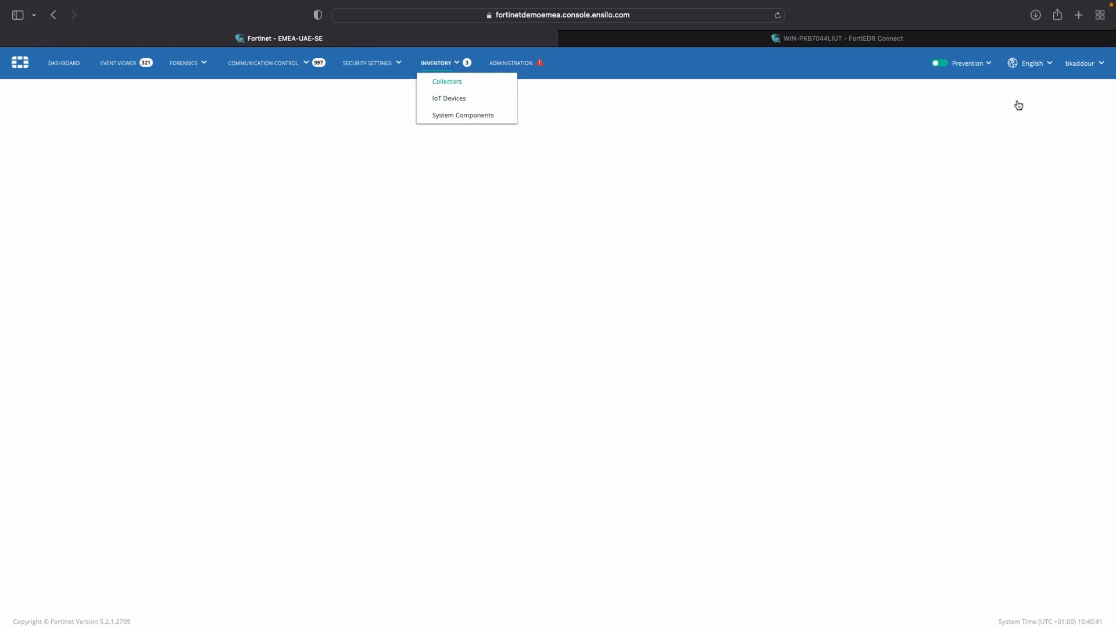
left_click(1026, 98)
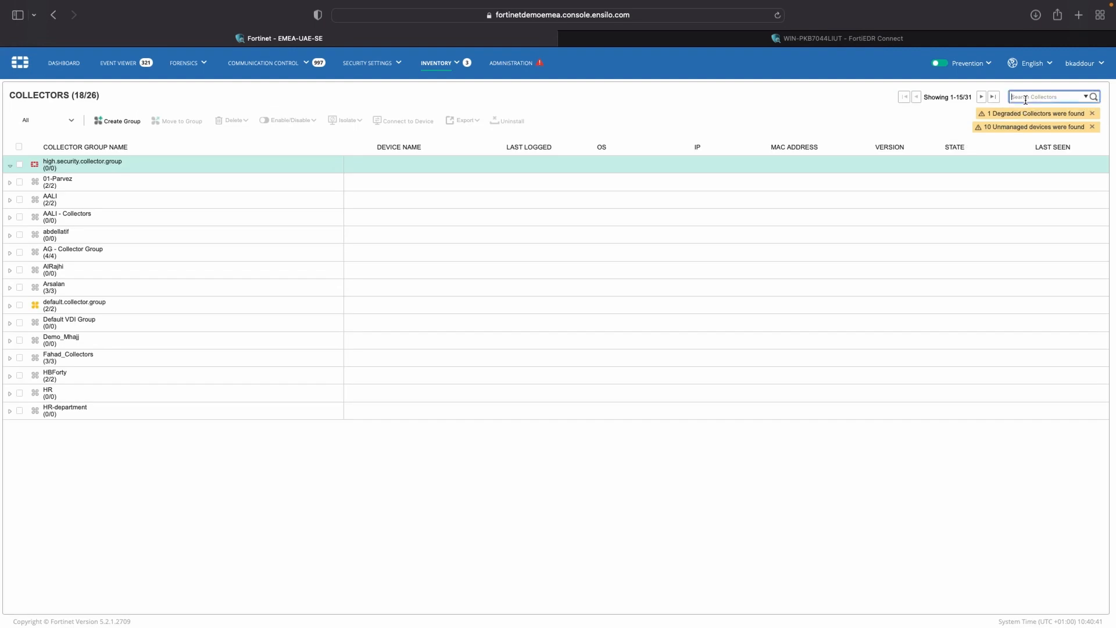
type("th")
key("Return")
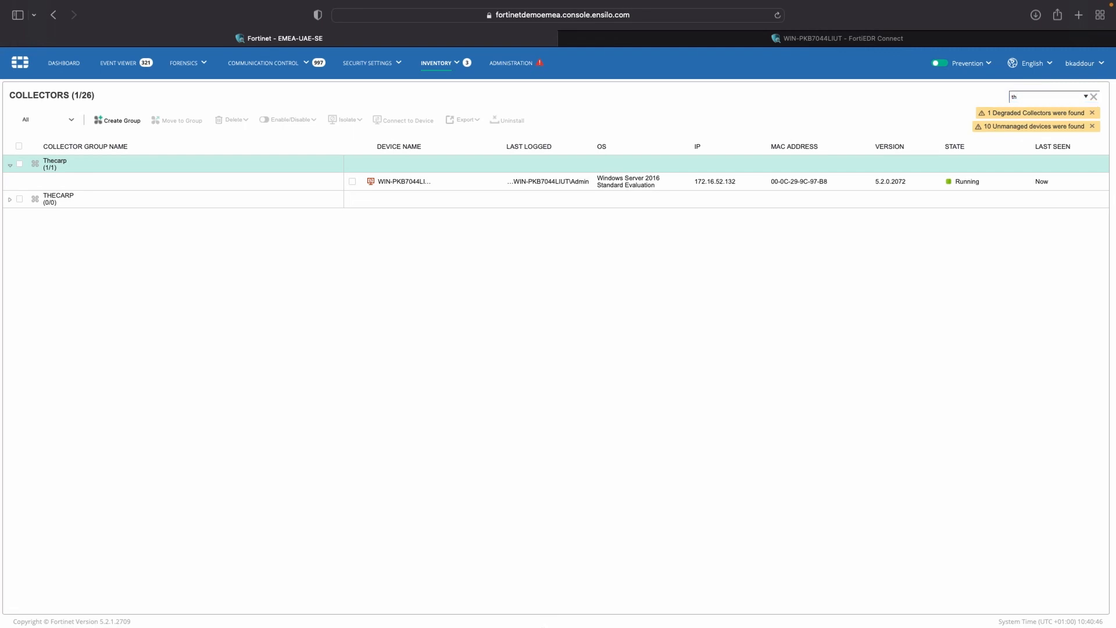
- Switch to the Windows Server 2016 virtual machine in VMware Fusion, sign in with the administrator account password, and close Server Manager
mouse_move(531, 626)
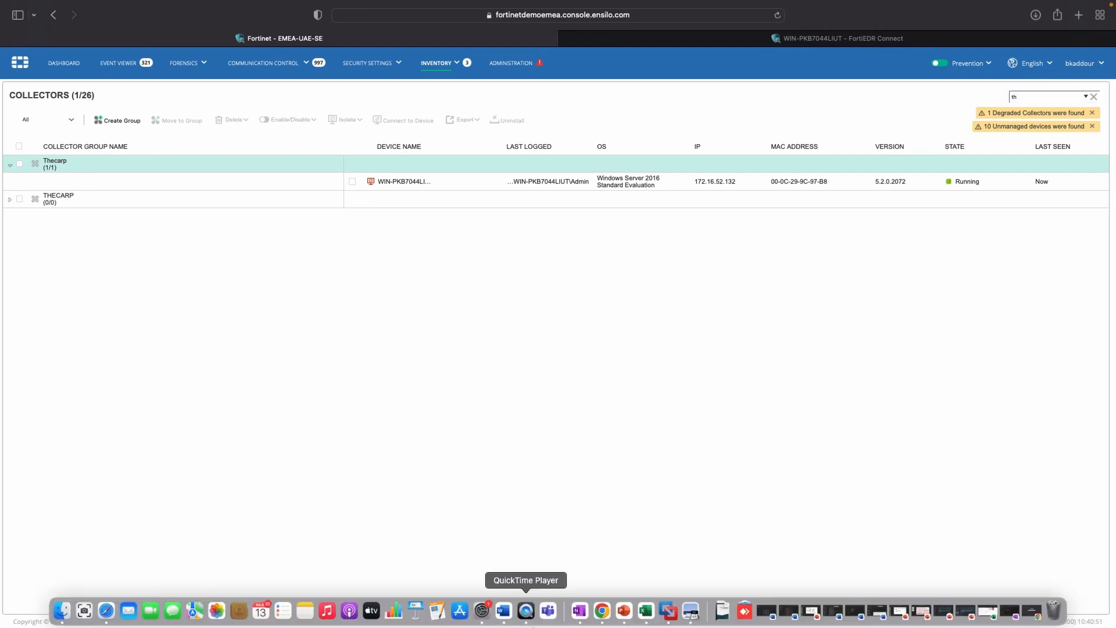
left_click(670, 615)
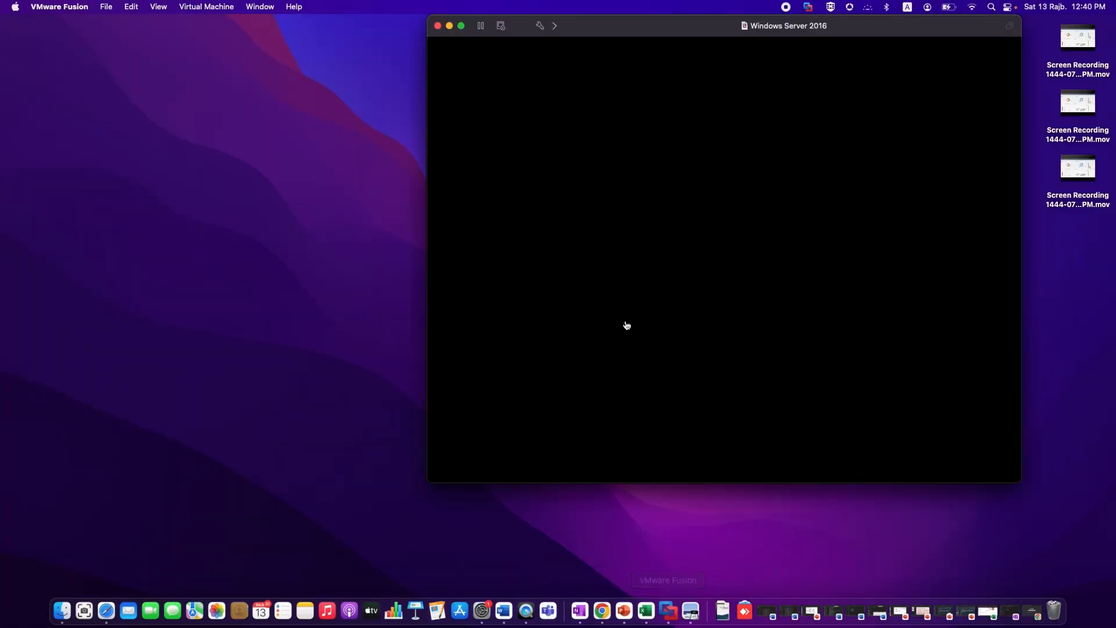
left_click(213, 7)
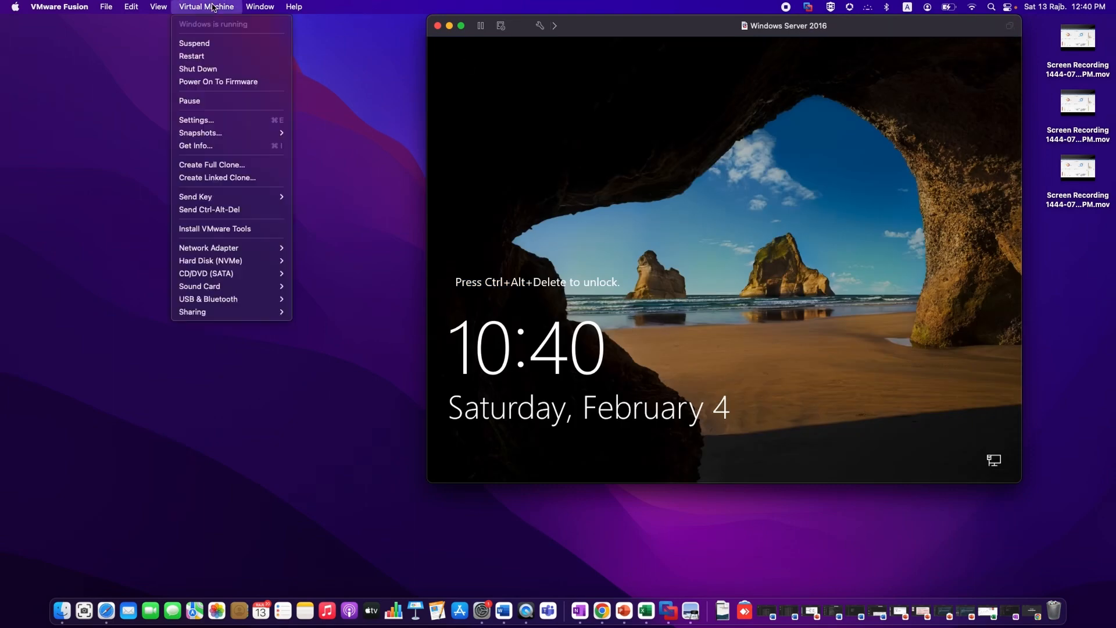
left_click(211, 18)
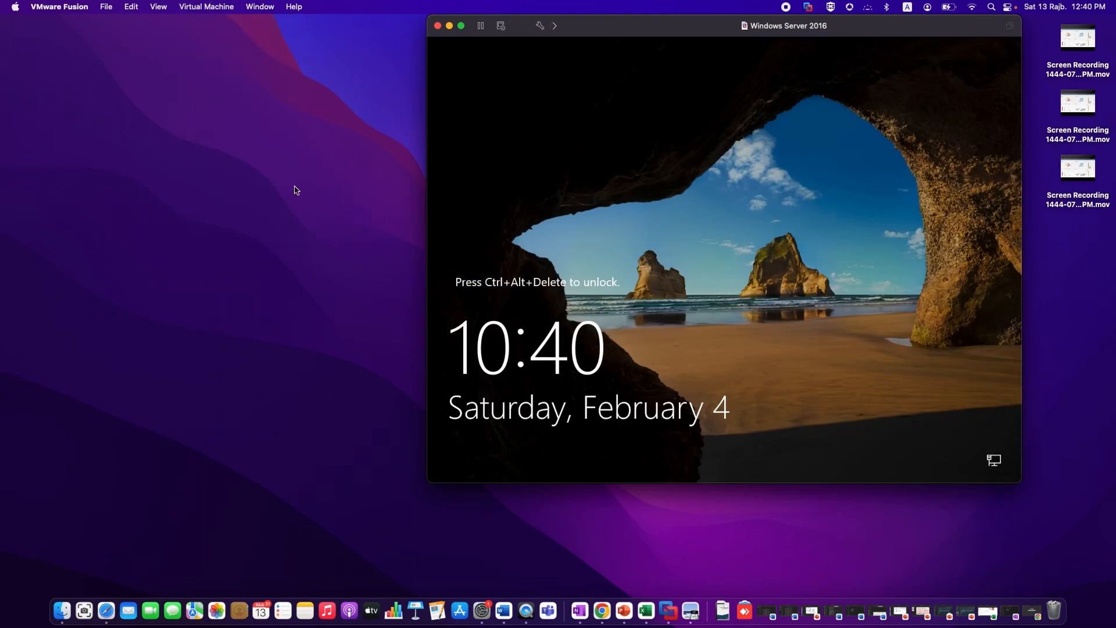
left_click(189, 7)
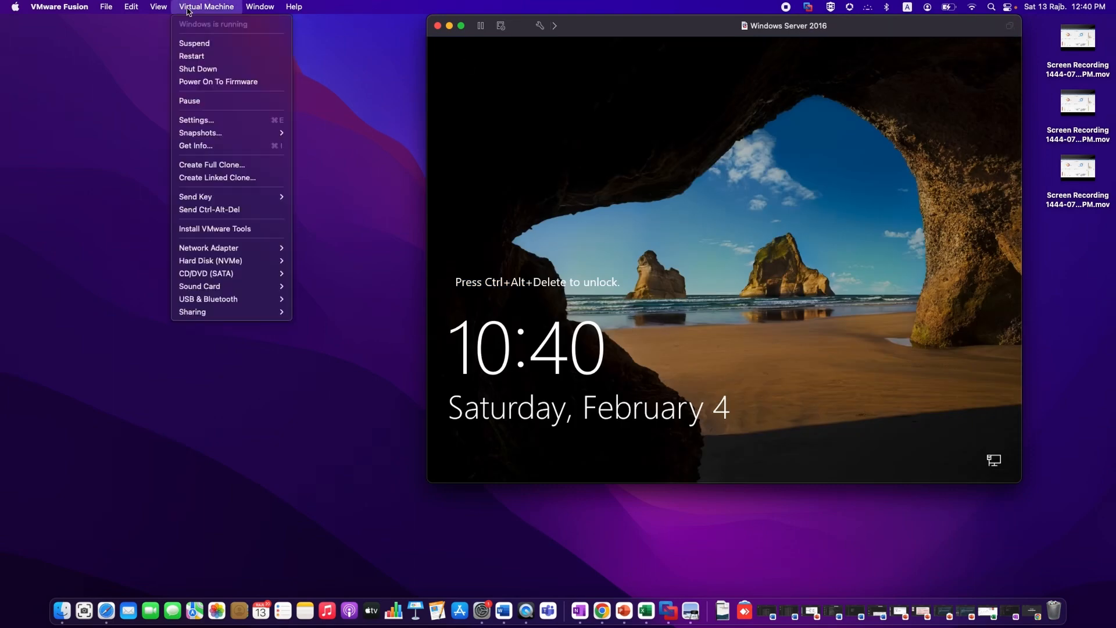
left_click(224, 208)
left_click(729, 307)
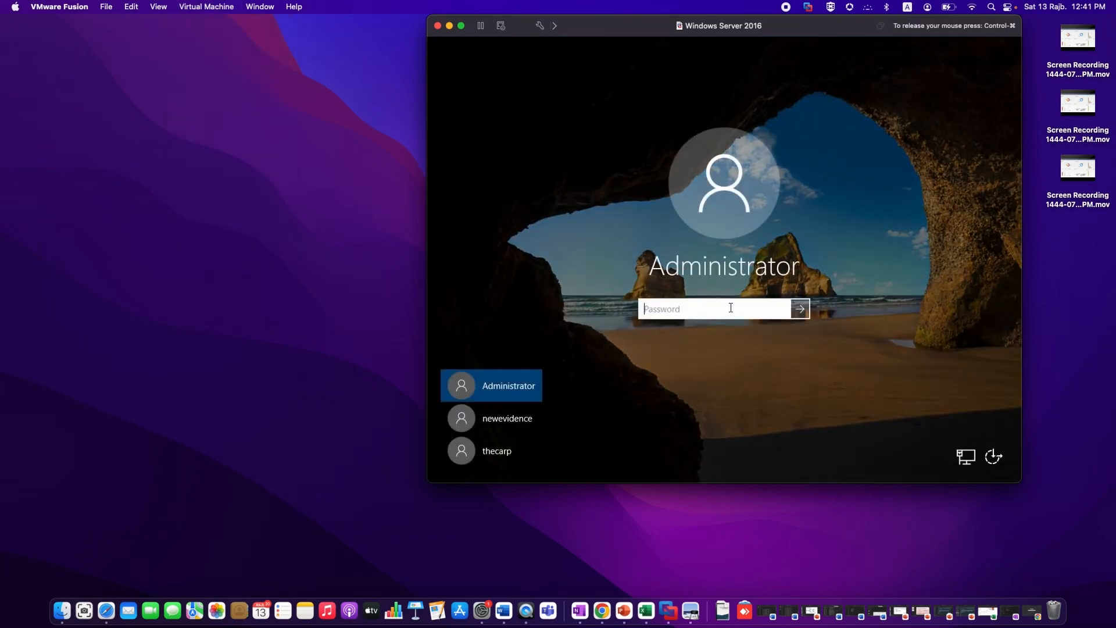
type("•••••••••")
key("Return")
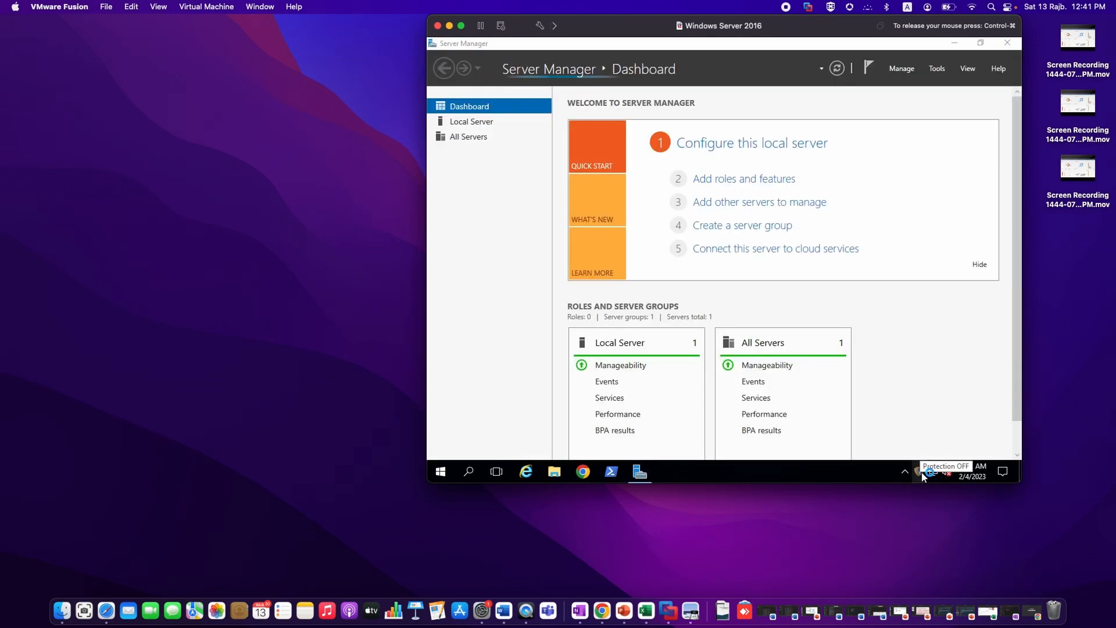
left_click(1008, 43)
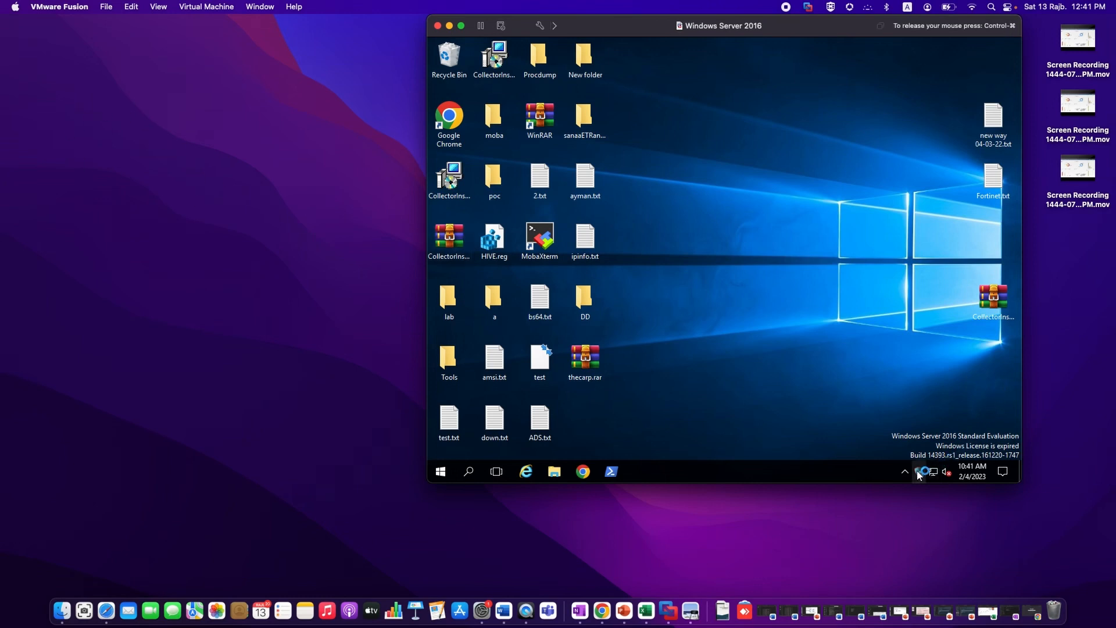
mouse_move(922, 476)
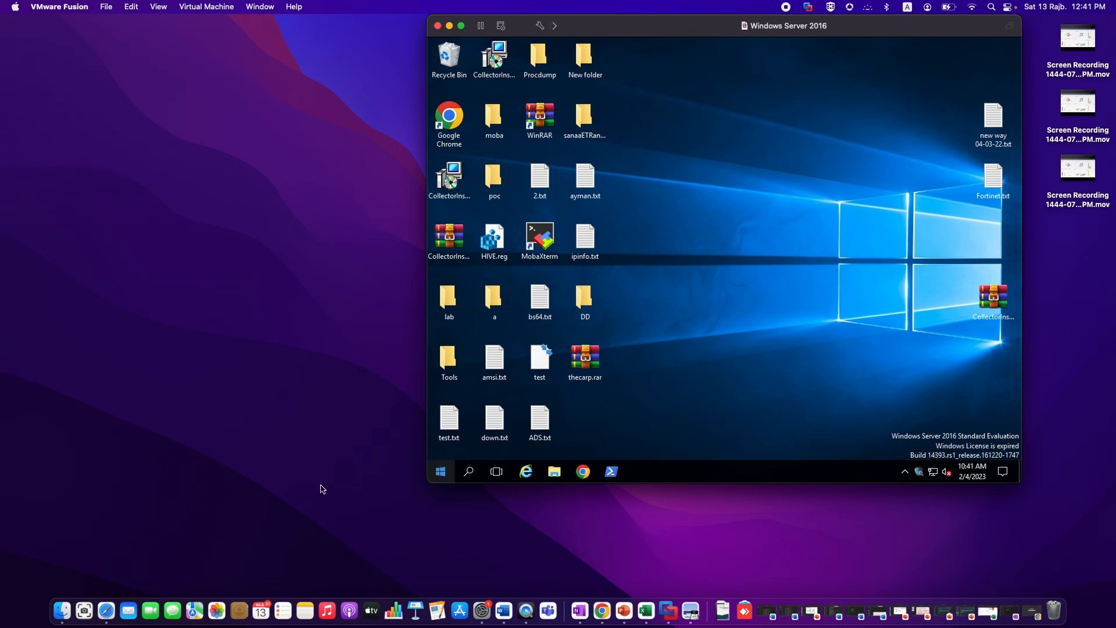
- Return to the FortiEDR console in Safari and remove the isolation from the Thecarp group's Windows Server 2016 collector
left_click(111, 611)
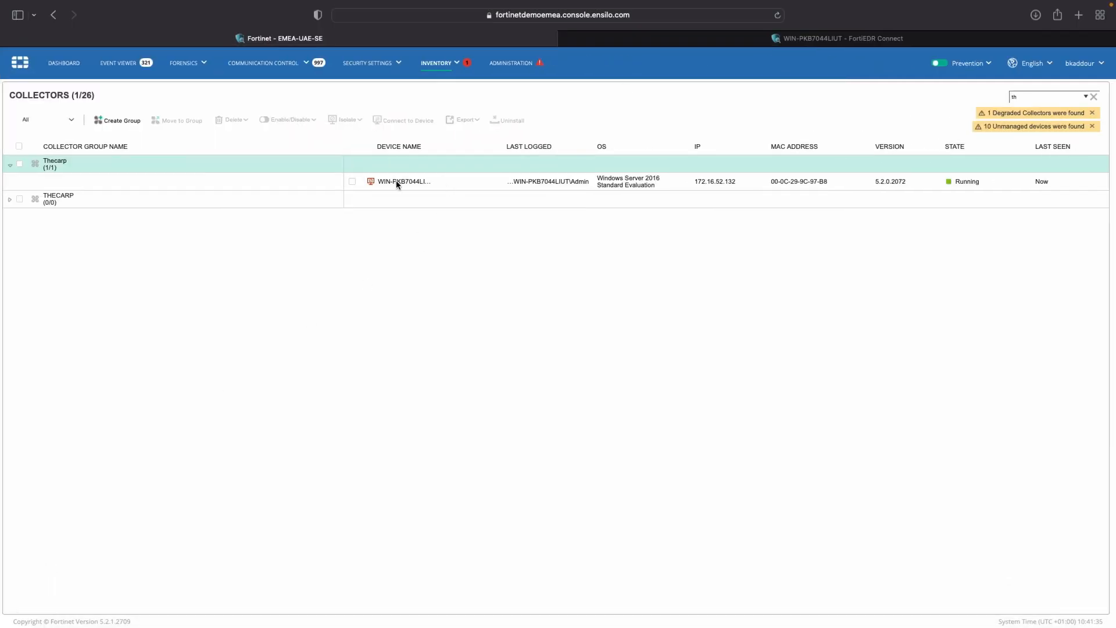
left_click(353, 181)
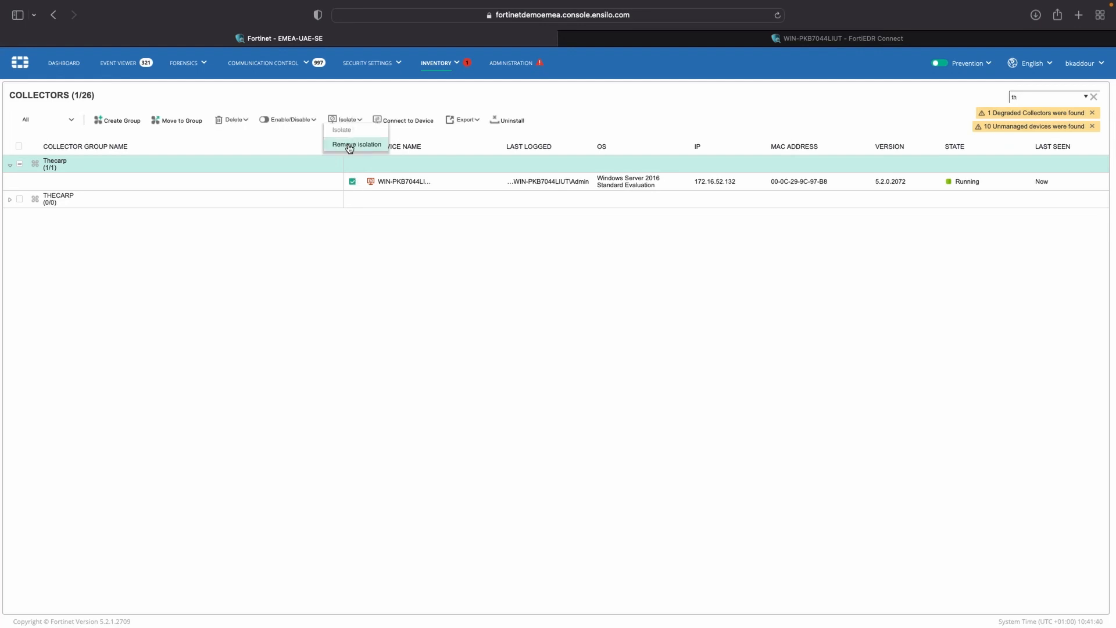
left_click(349, 147)
left_click(592, 375)
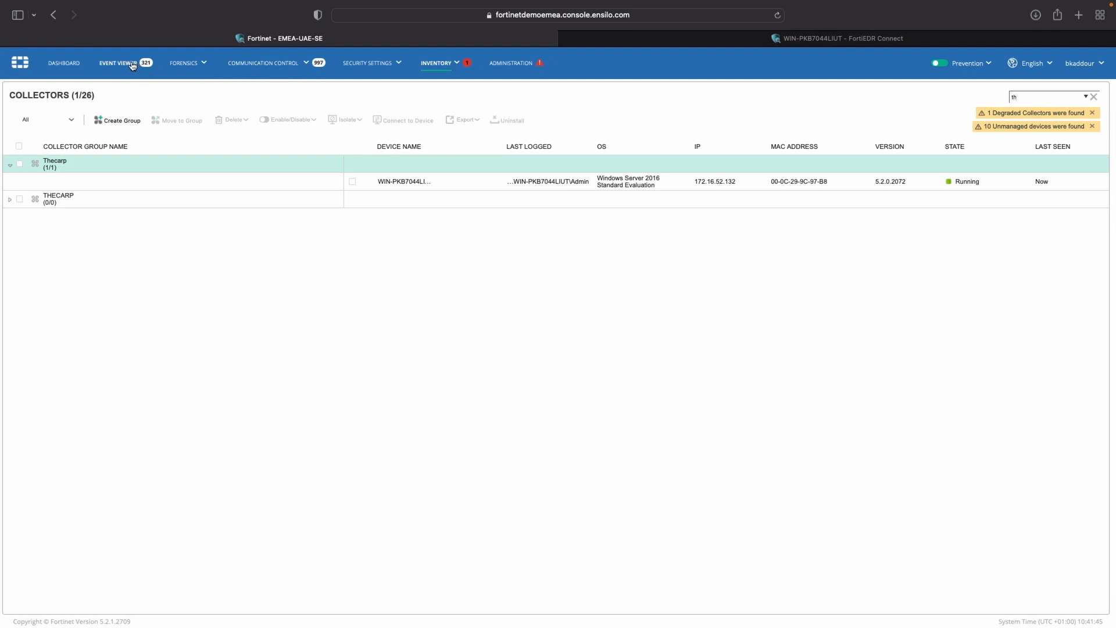
- Reopen the powershell.exe event in Forensics and show its device isolation options
mouse_move(183, 64)
left_click(186, 82)
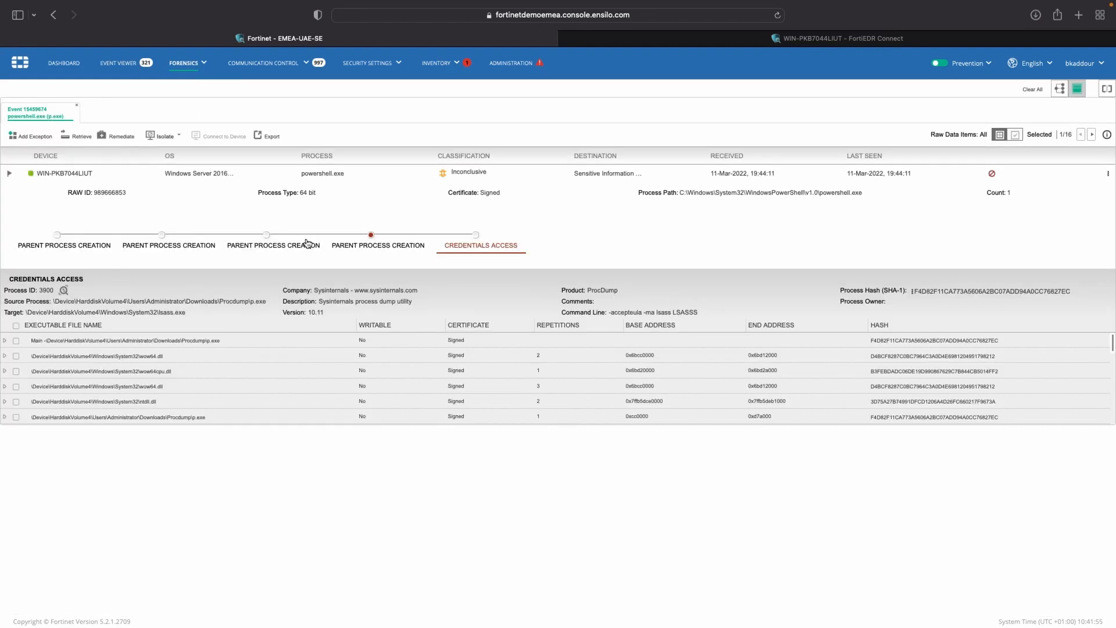
left_click(167, 137)
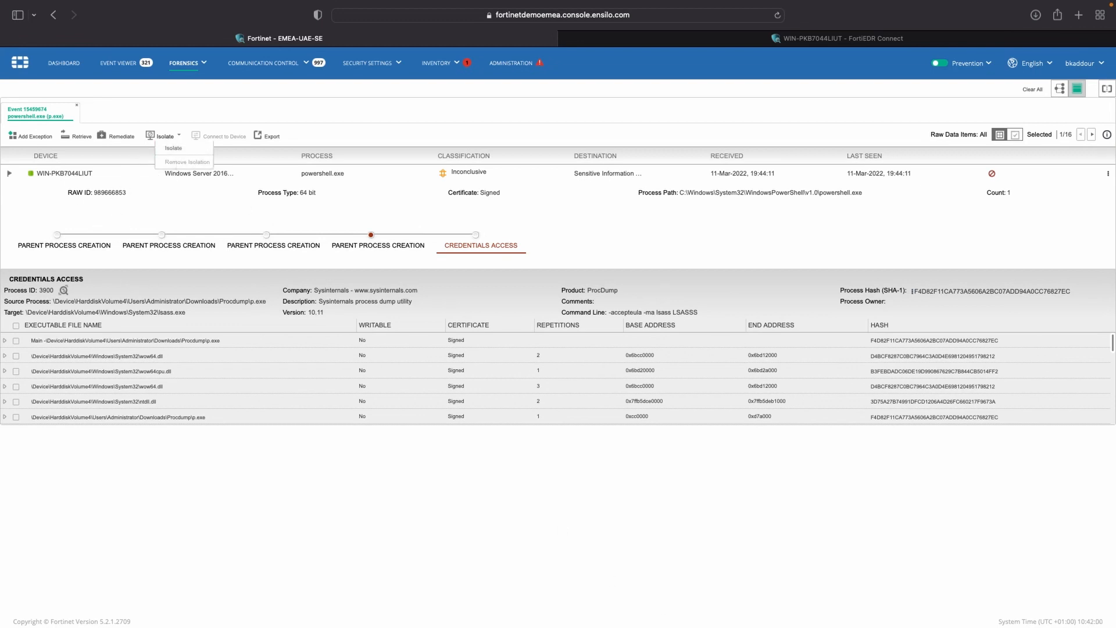
- Switch to the Windows Server 2016 virtual machine in VMware Fusion to view its desktop, and return to the FortiEDR console in Safari
left_click(668, 610)
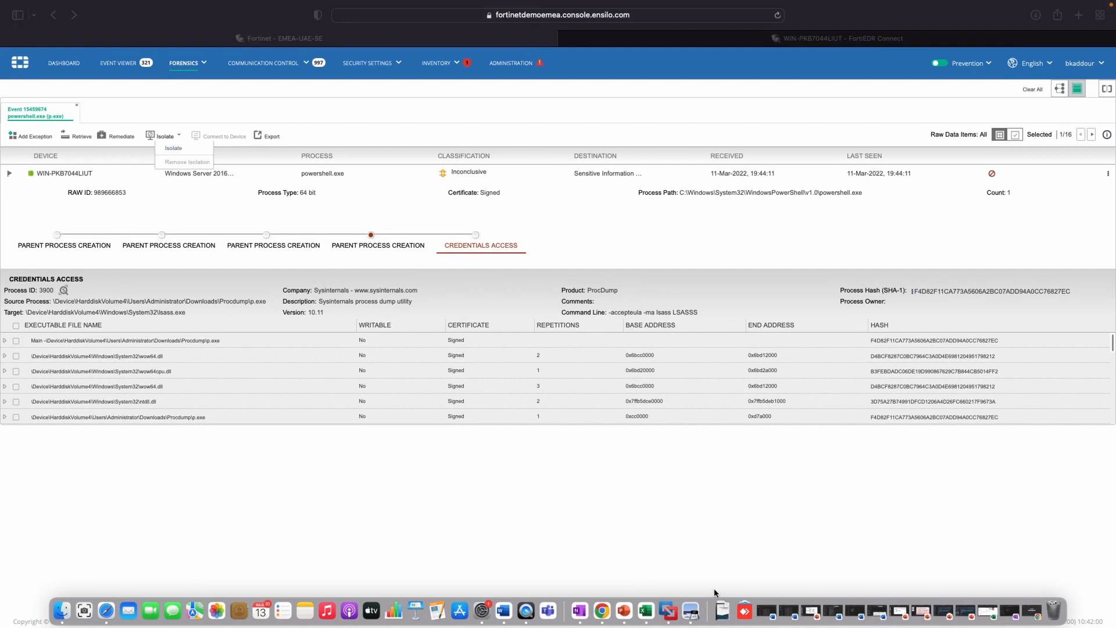
left_click(669, 611)
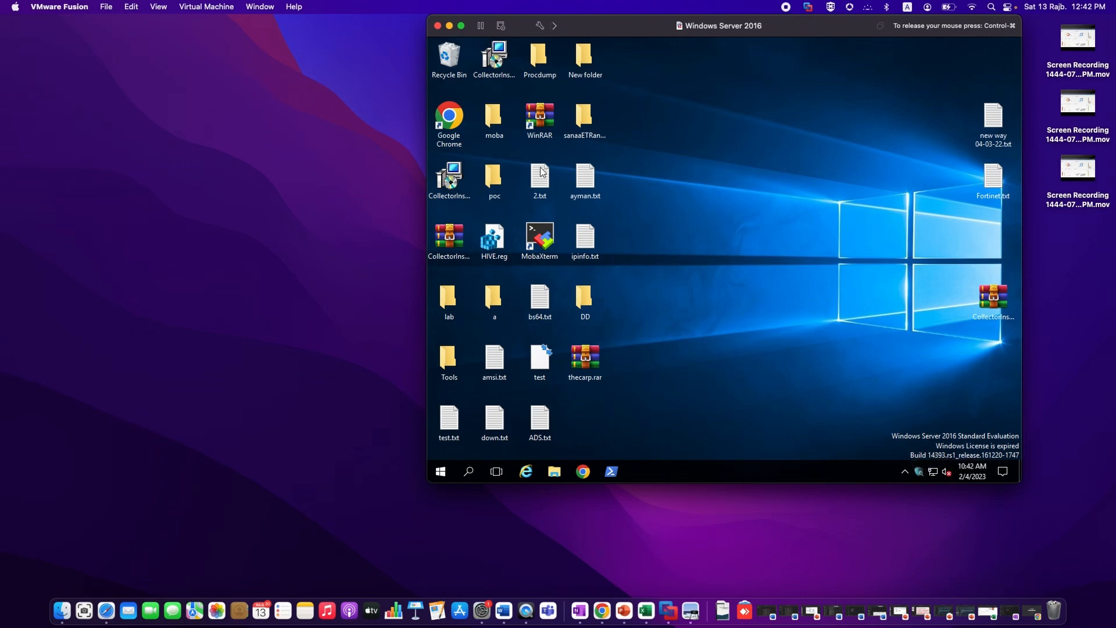
left_click(112, 609)
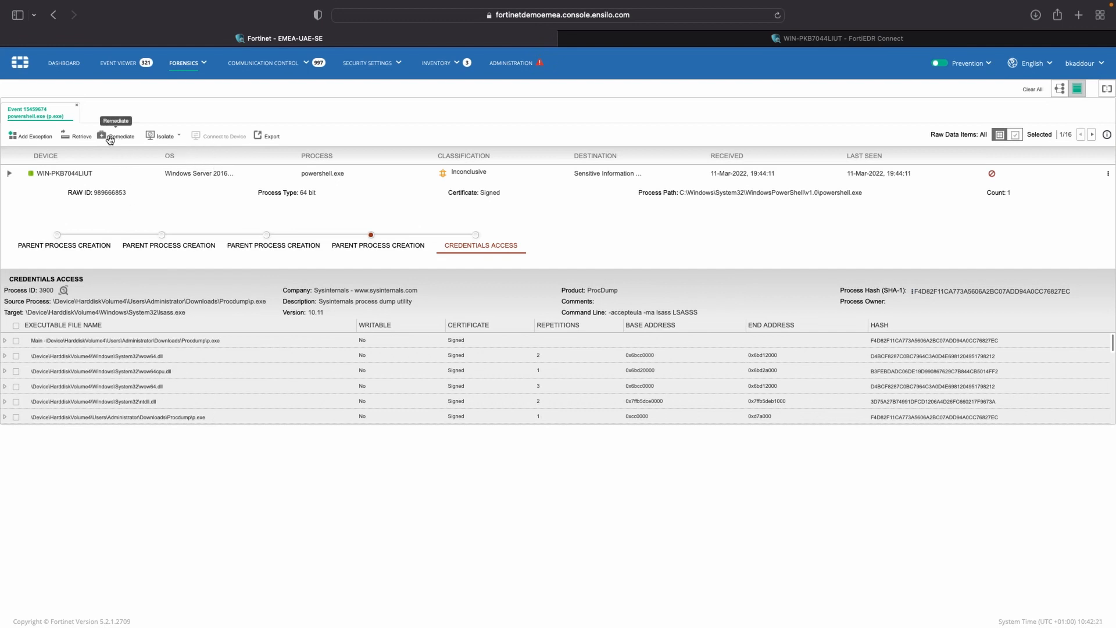
- Open the memory and file retrieval options for the powershell.exe event, review the memory region address fields, and cancel the retrieval
left_click(76, 138)
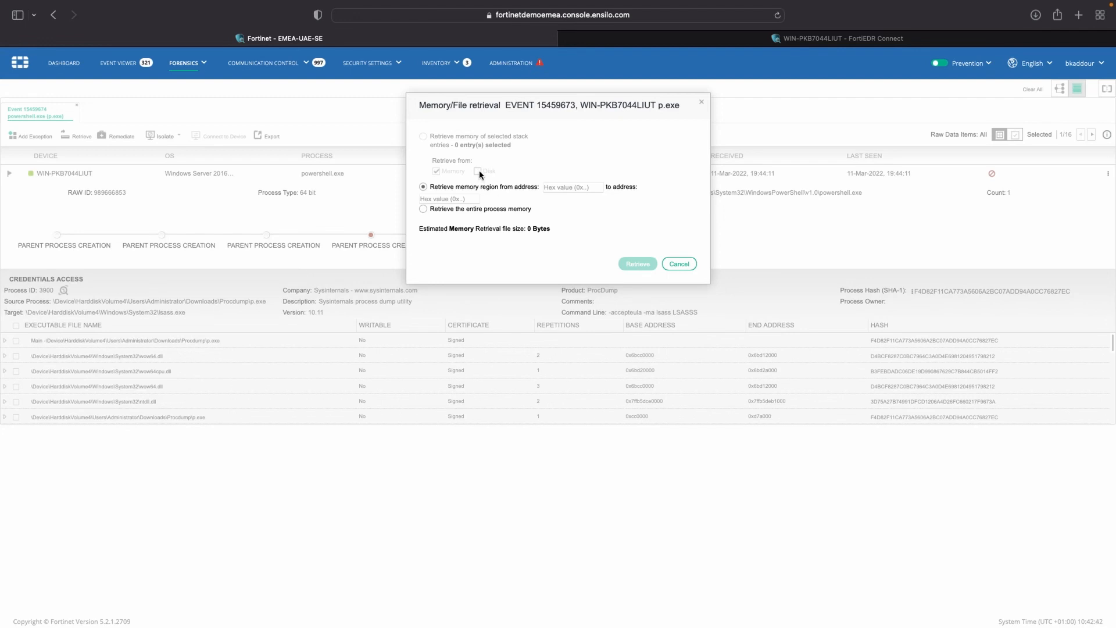
triple_click(423, 136)
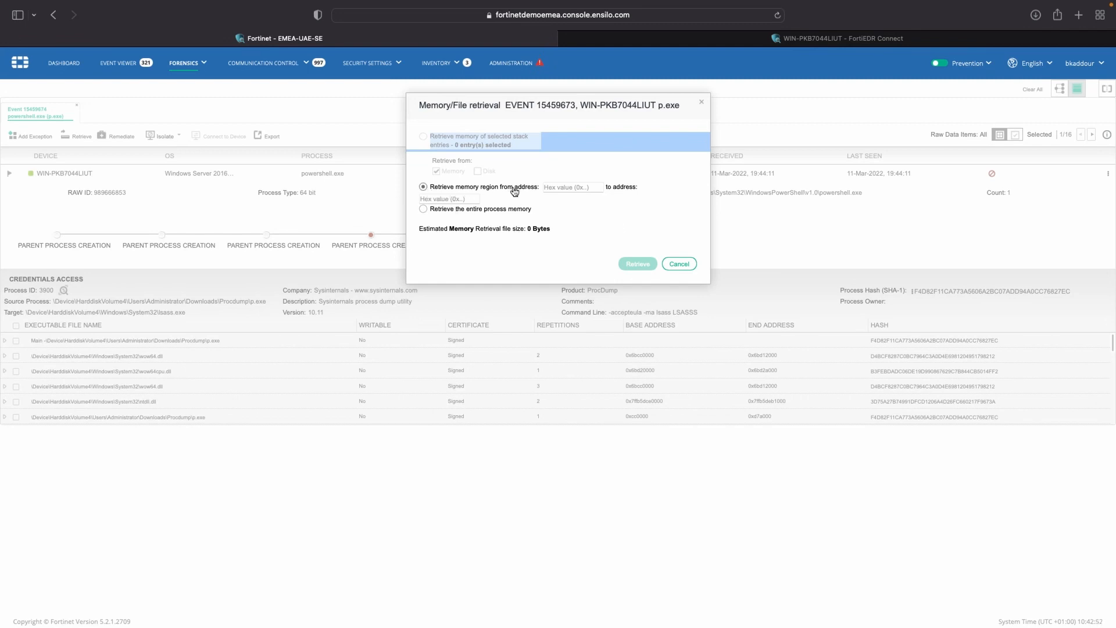
left_click(570, 187)
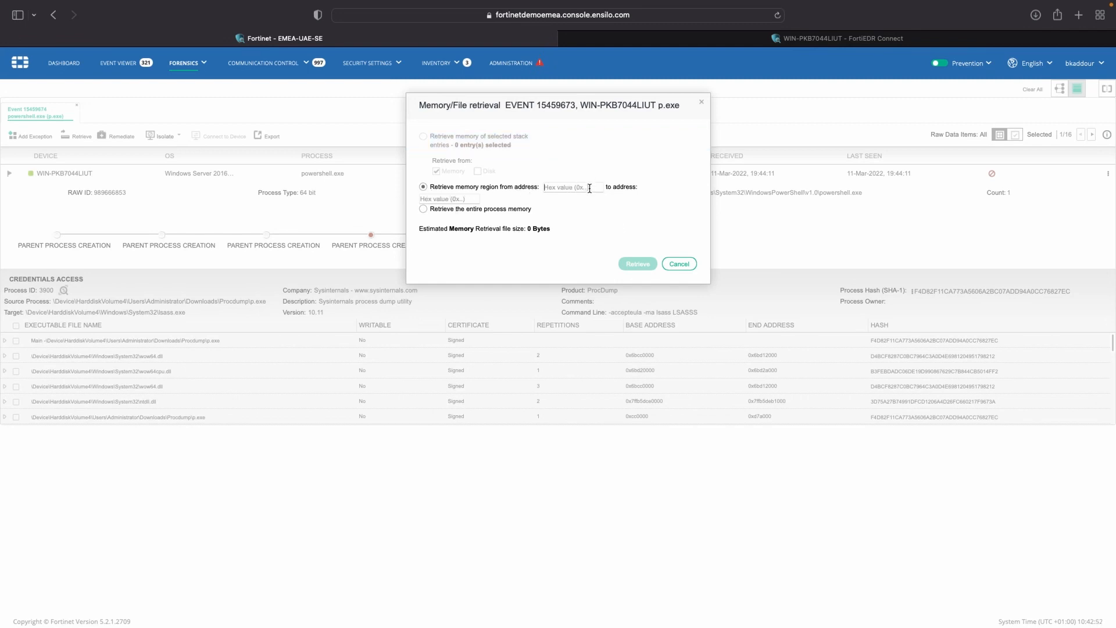
left_click(467, 201)
left_click(679, 265)
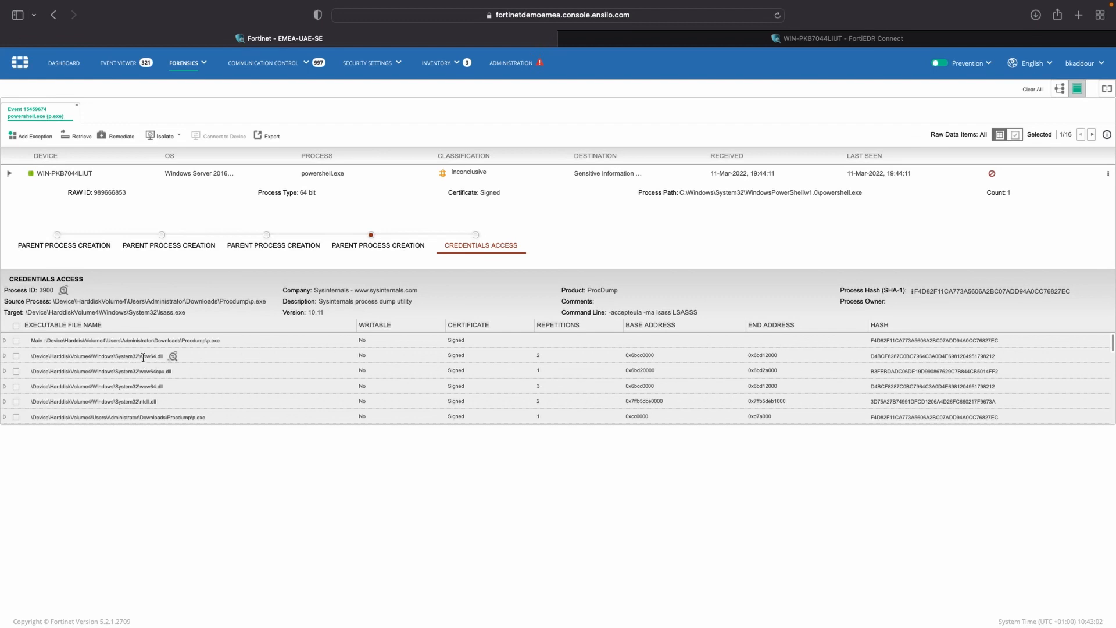
- Examine the wow64.dll entry's base and end addresses and the raw data item counter of the powershell.exe event
left_click(1063, 93)
left_click(1078, 92)
left_click_drag(681, 356, 627, 356)
left_click_drag(778, 356, 743, 353)
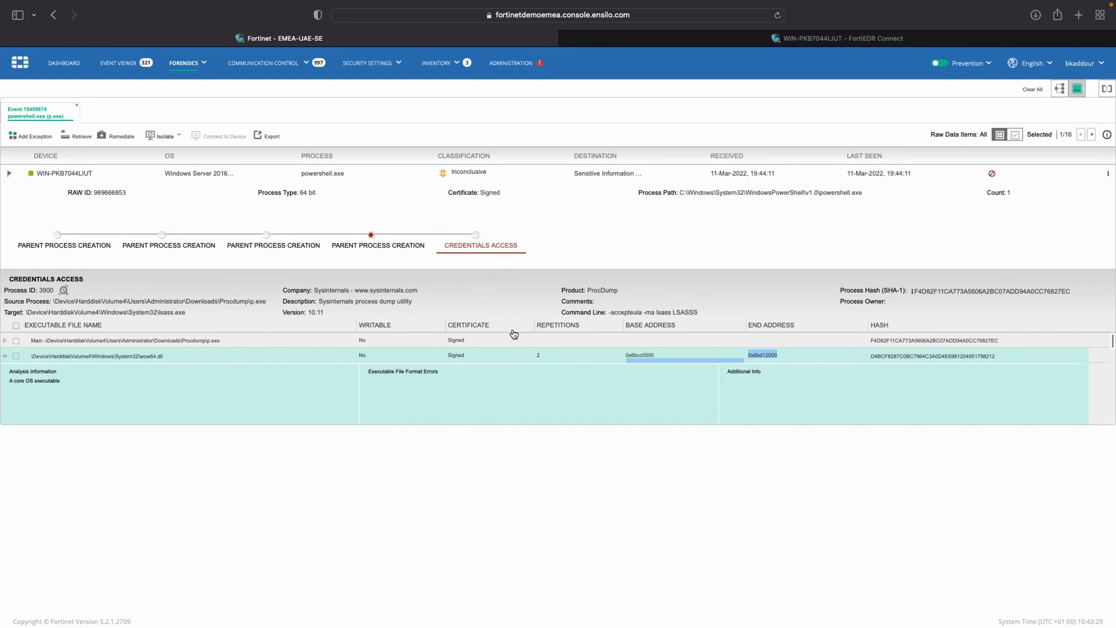
left_click_drag(1060, 135, 1064, 135)
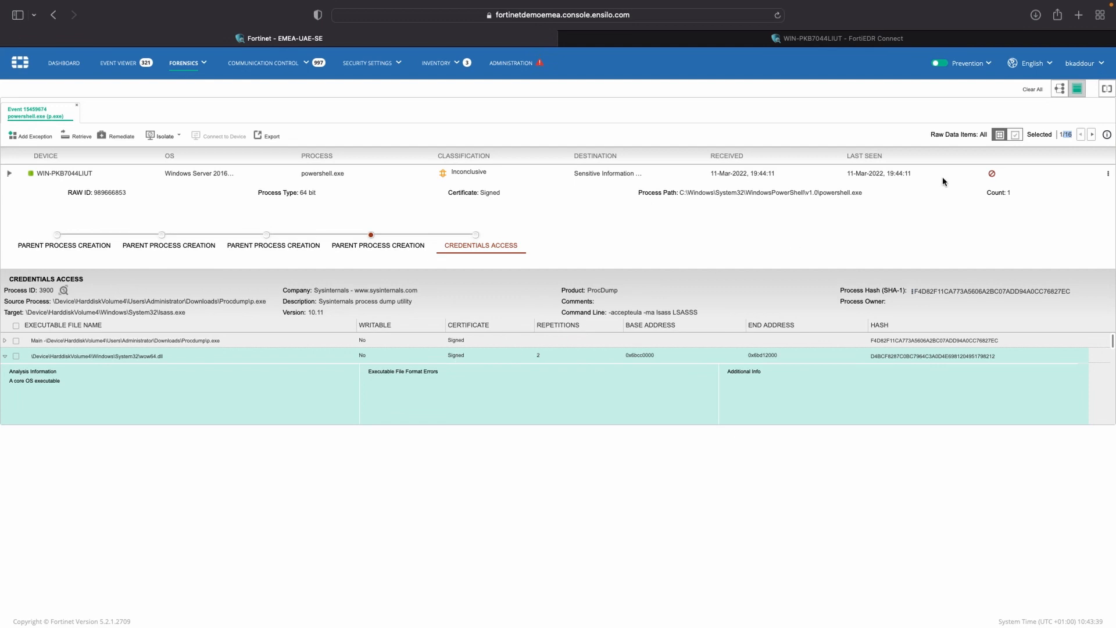
left_click(1070, 132)
double_click(1071, 131)
left_click(1076, 343)
left_click_drag(109, 333, 148, 246)
- Open Threat Hunting, view the devices available for filtering, and close the list without selecting one
mouse_move(184, 65)
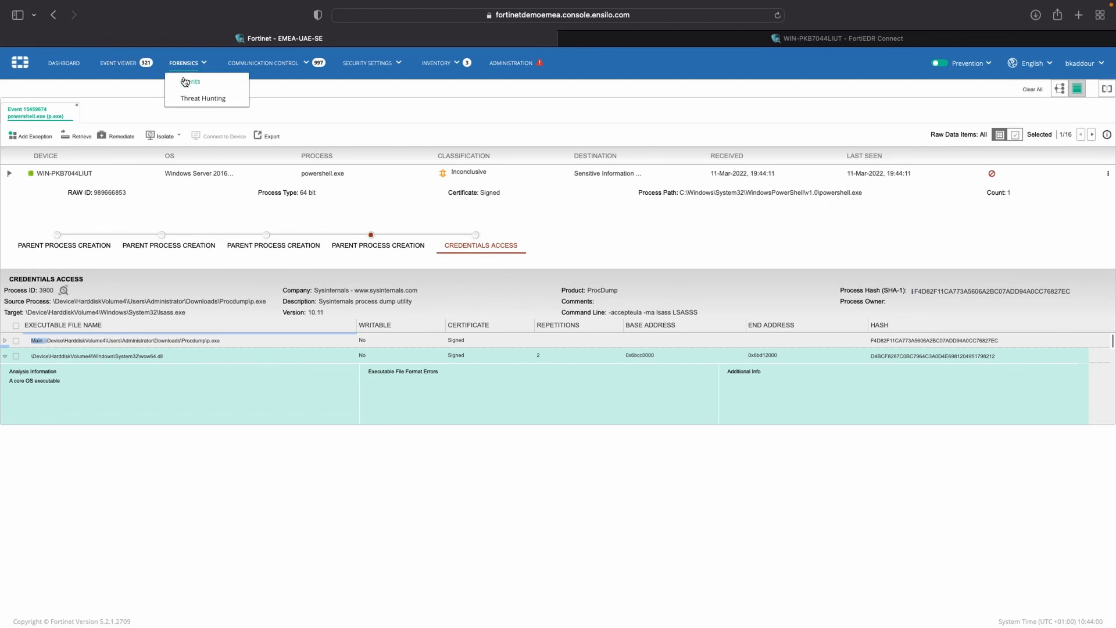
left_click(186, 104)
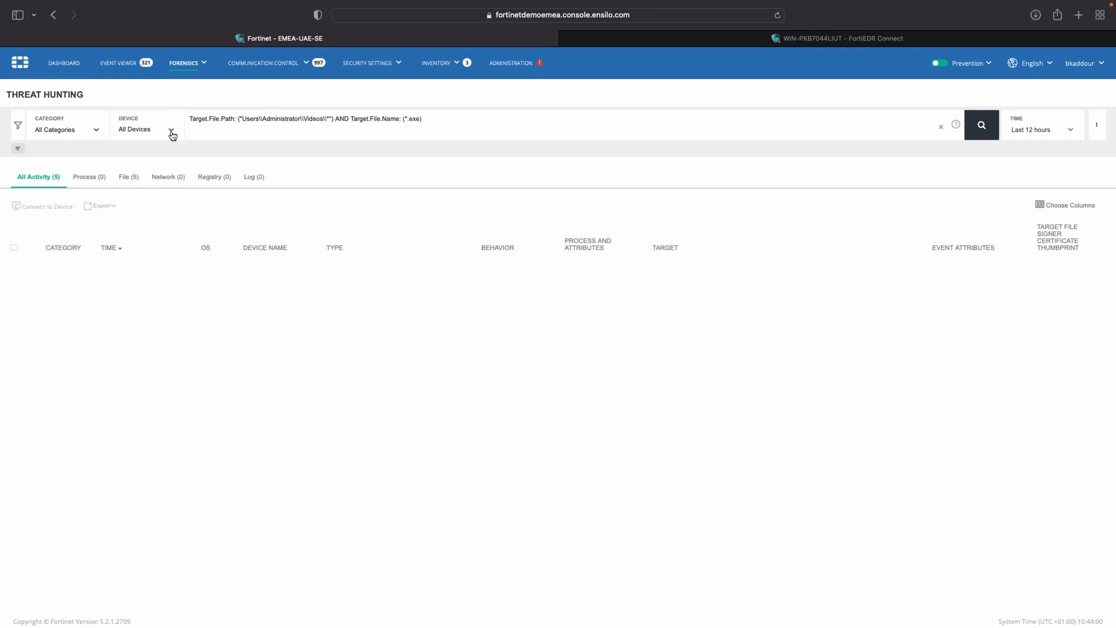
left_click(172, 130)
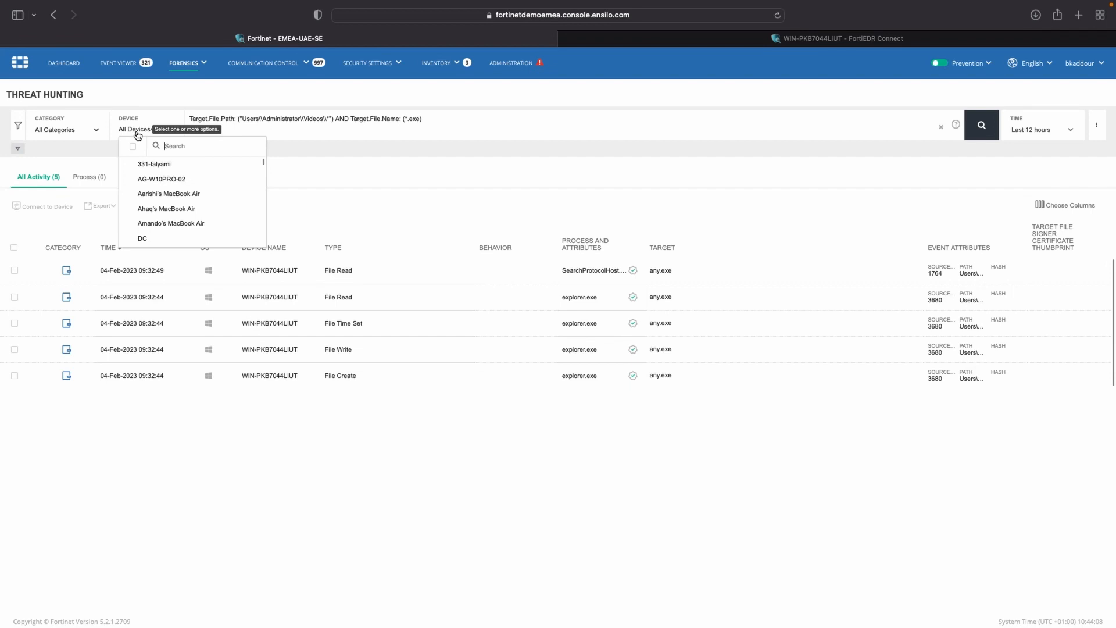
left_click(294, 424)
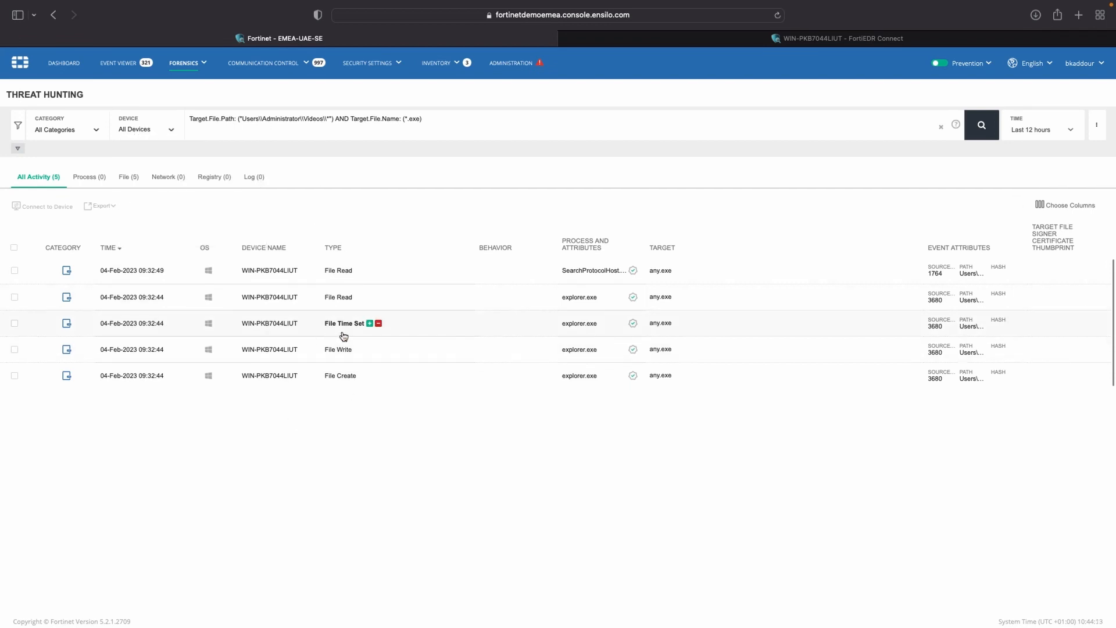
right_click(101, 286)
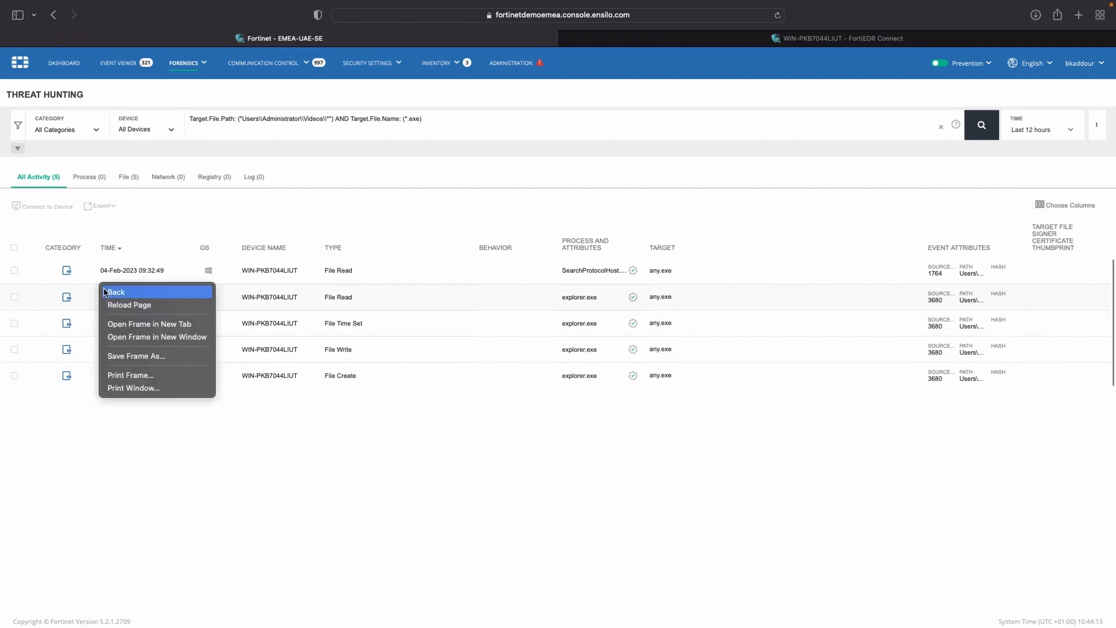
left_click(357, 485)
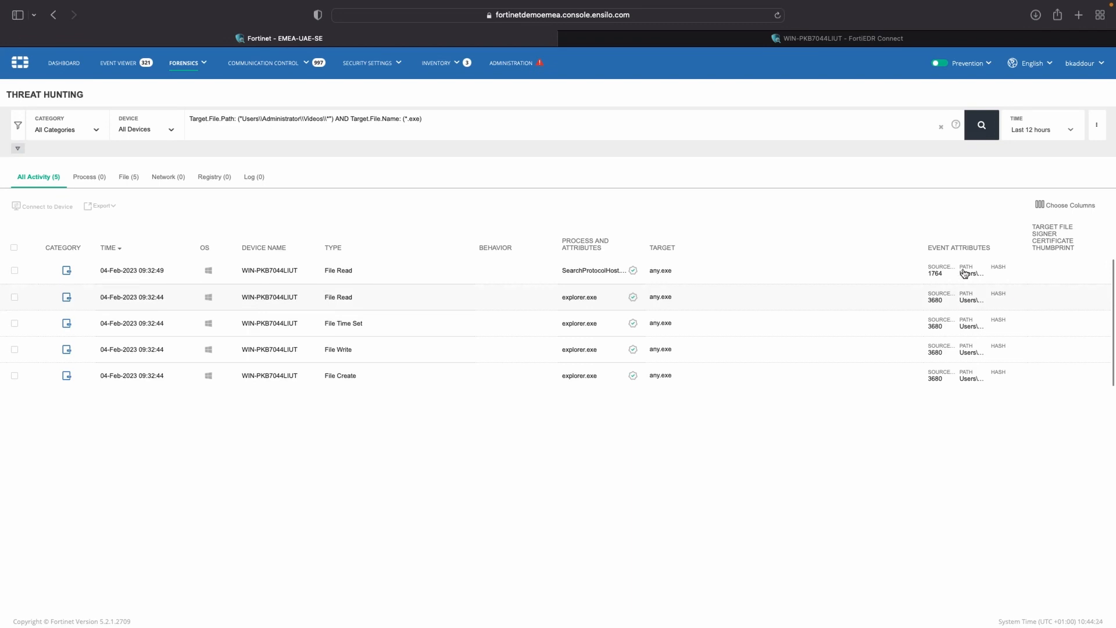
- Search the available result columns for "md5" and add Target File MD5, Target Process MD5 and Target Executable MD5
left_click(1060, 209)
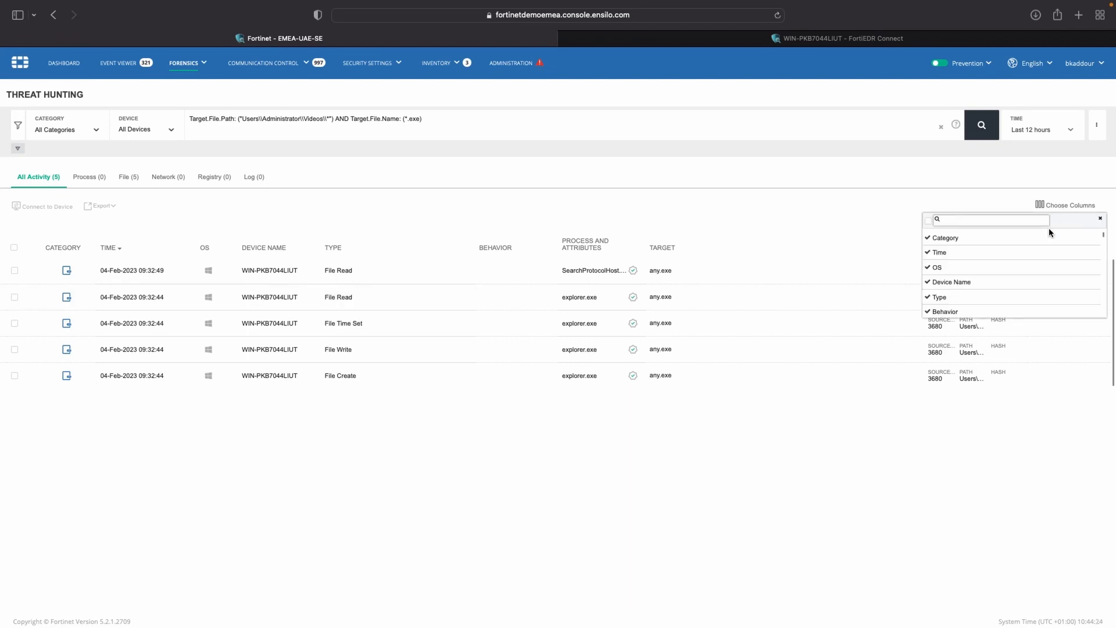
type("md5")
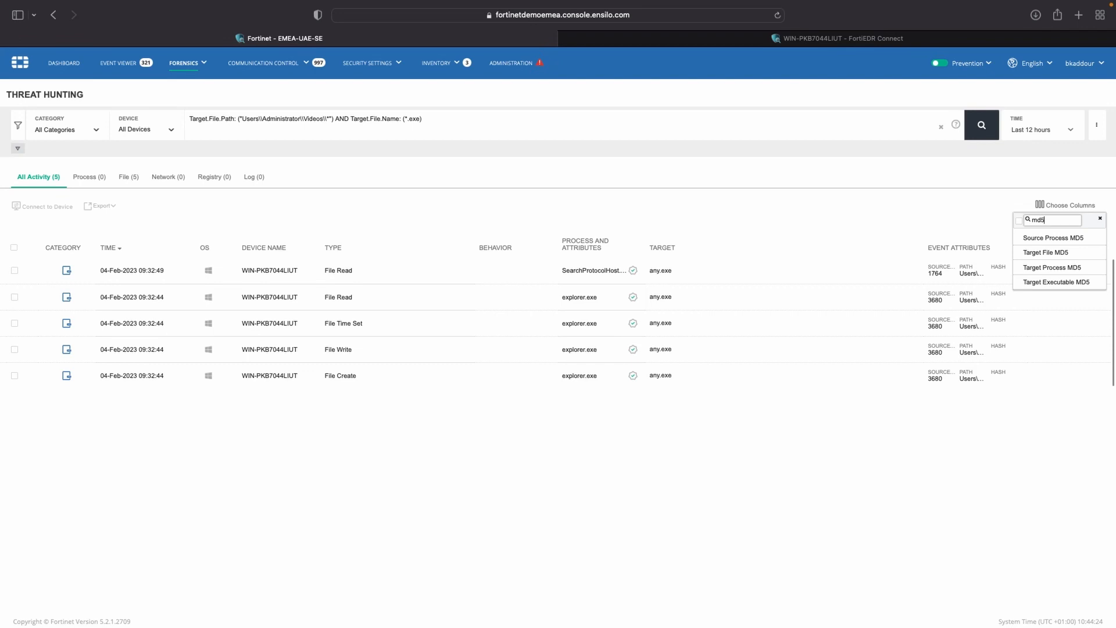
left_click(1059, 255)
left_click(1059, 267)
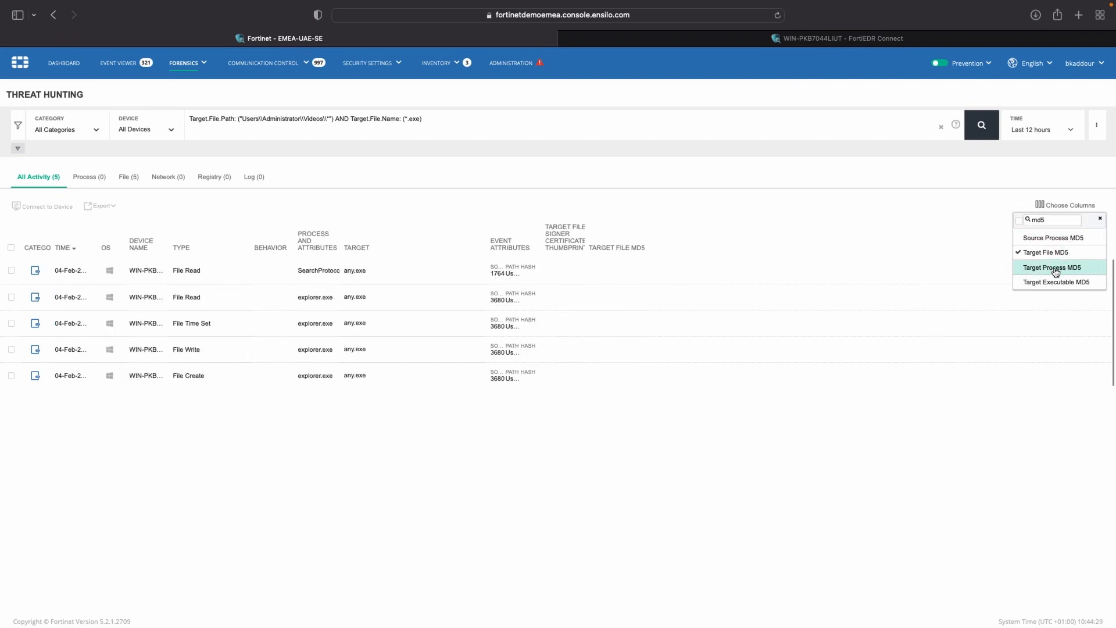
left_click(1057, 283)
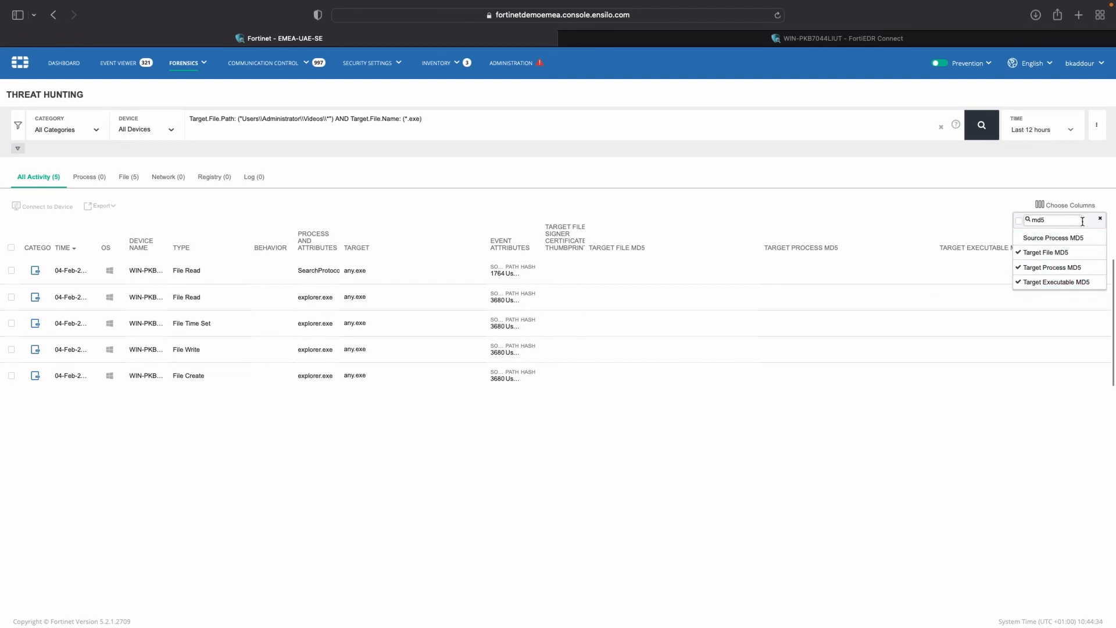
- Remove the Target File MD5, Target Process MD5 and Target Executable MD5 columns and close the column chooser
left_click(1061, 254)
left_click(1059, 267)
left_click(1057, 282)
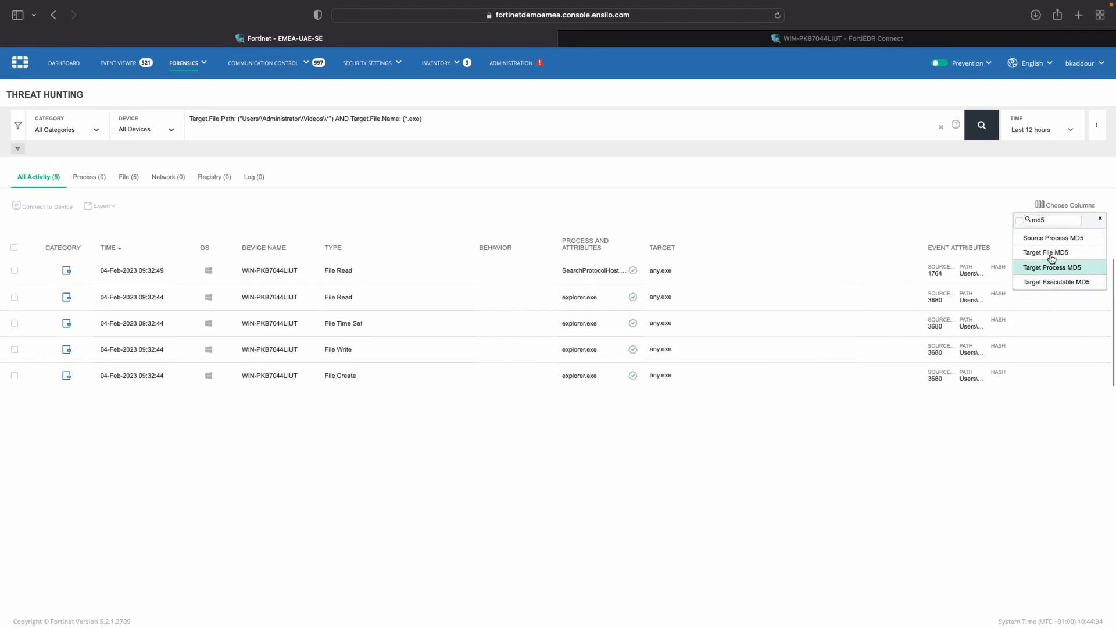
left_click(1100, 219)
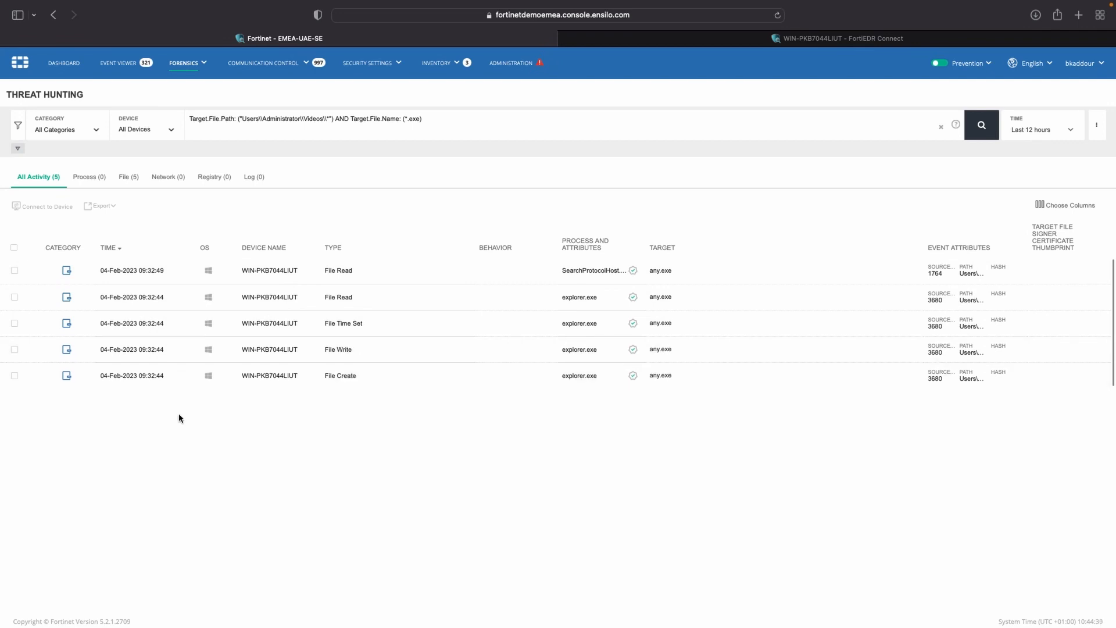
- Show the File activity results, check the FortiEDR Connect session in its own browser tab, and return to Threat Hunting
left_click(126, 180)
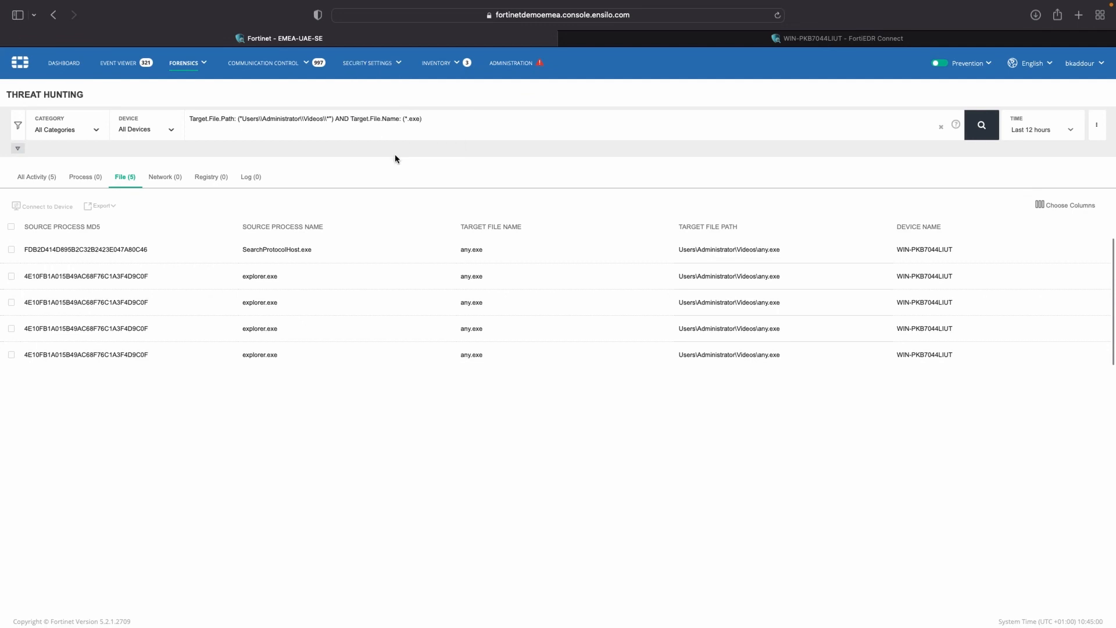
mouse_move(853, 3)
left_click(833, 57)
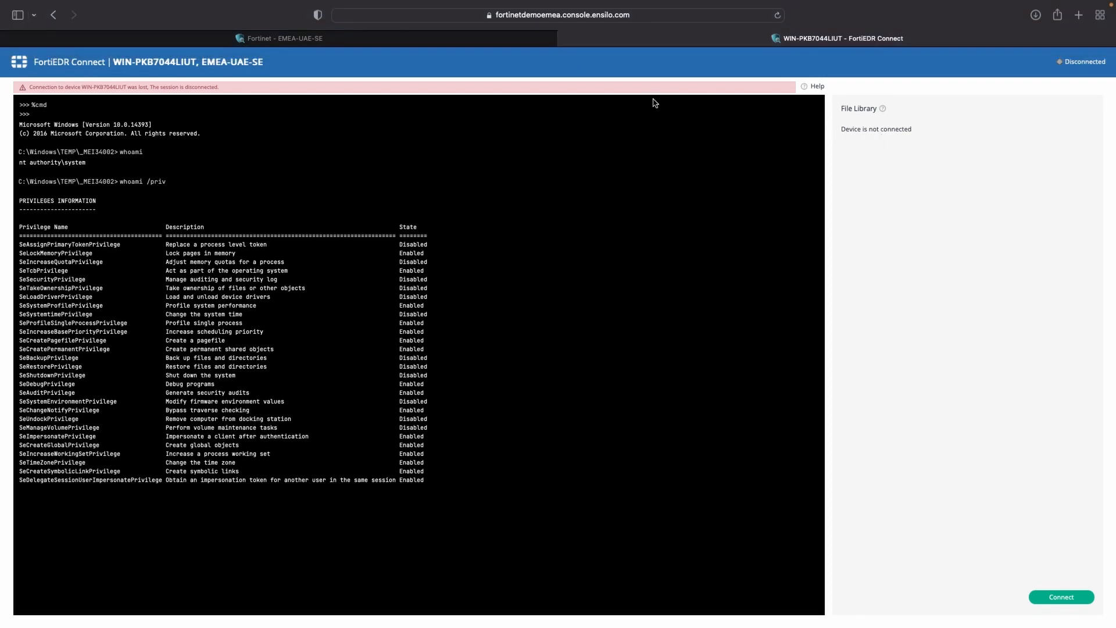
left_click(502, 41)
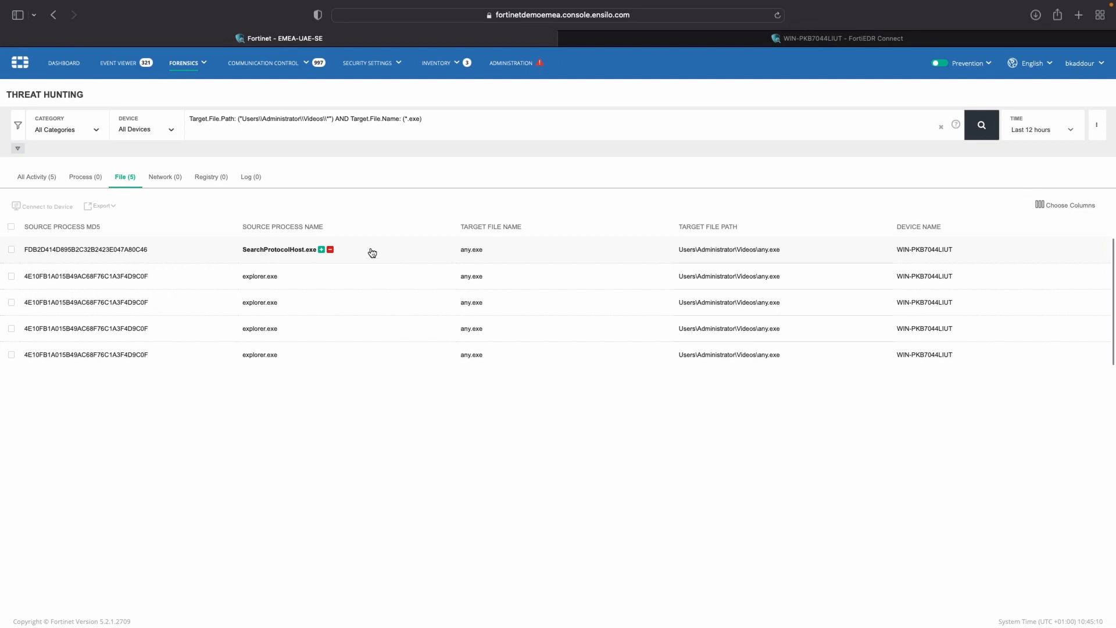
- Review the Threat Hunting query text and browse the columns available for File activity, closing the lists without changes
mouse_move(187, 64)
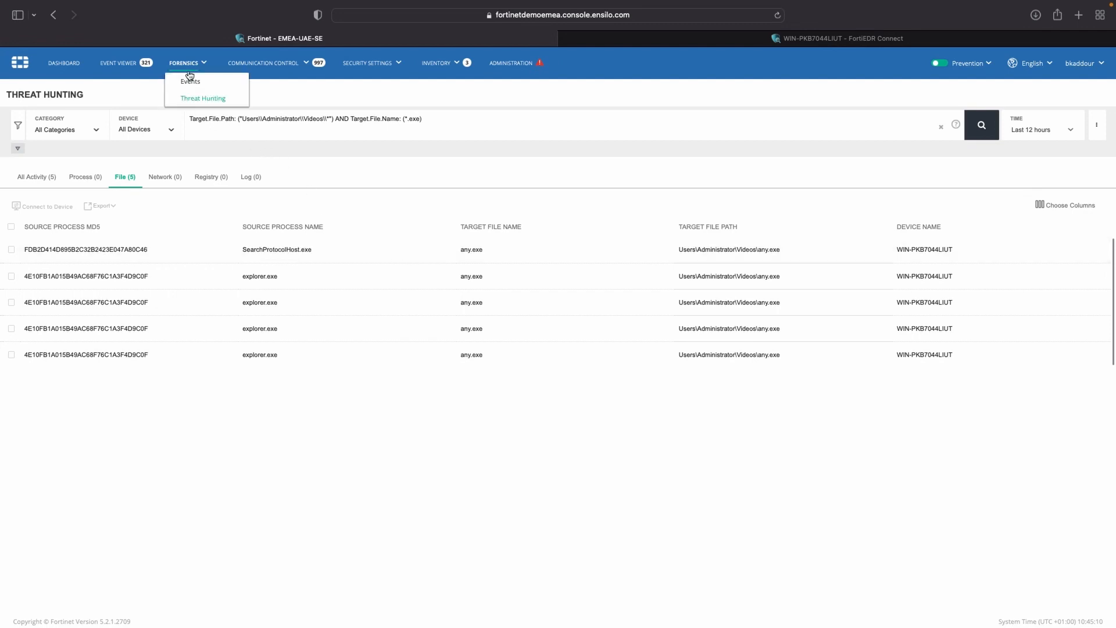
left_click_drag(456, 122, 192, 110)
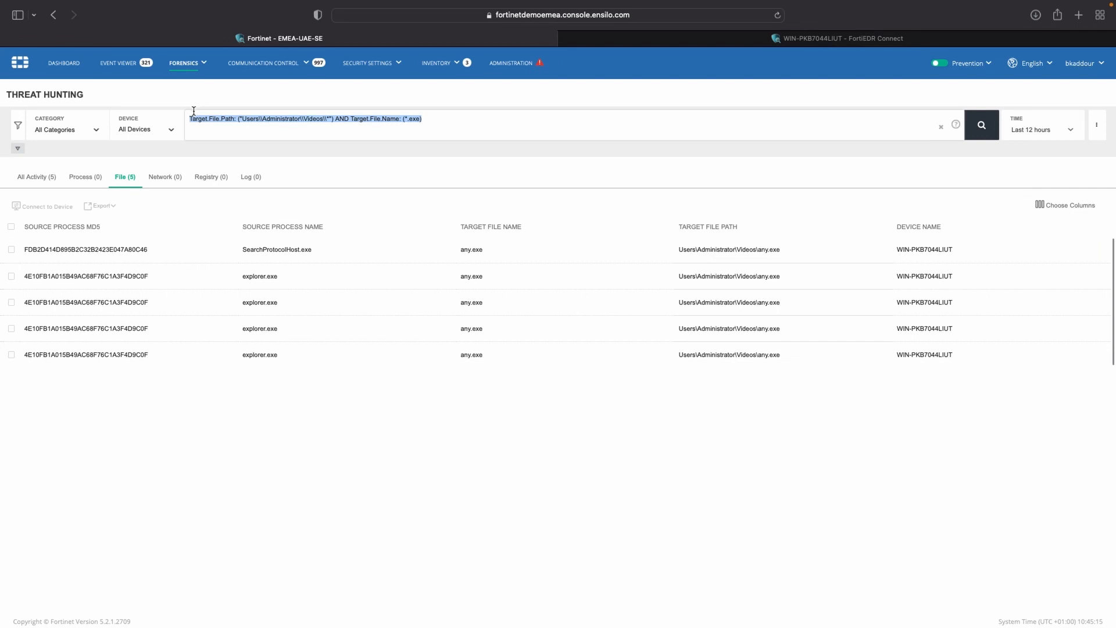
left_click(1063, 205)
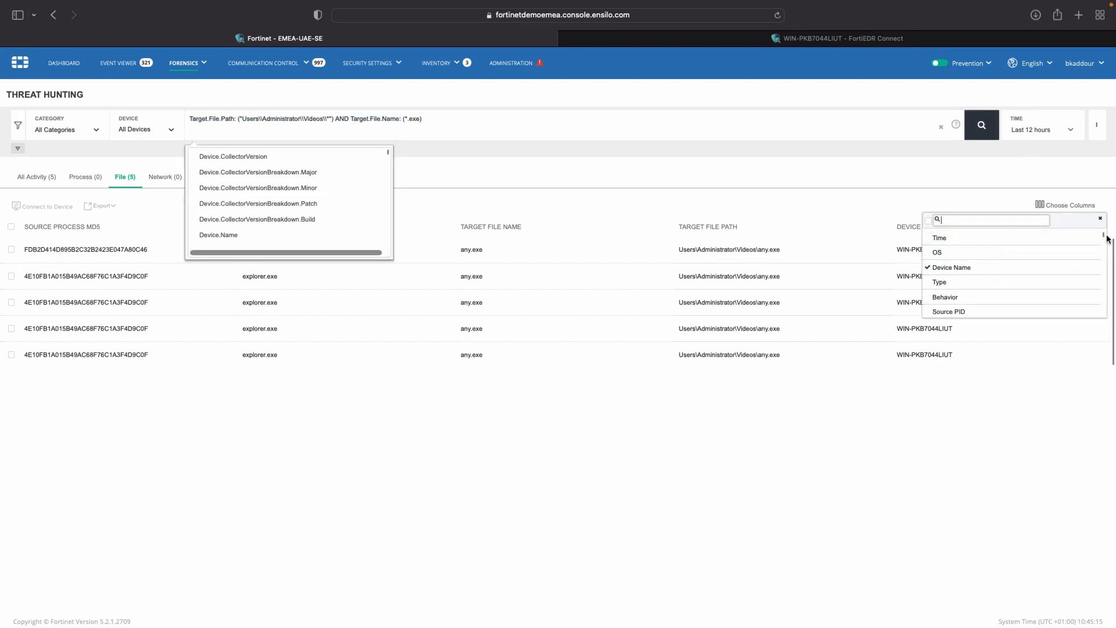
left_click_drag(1105, 237, 1105, 266)
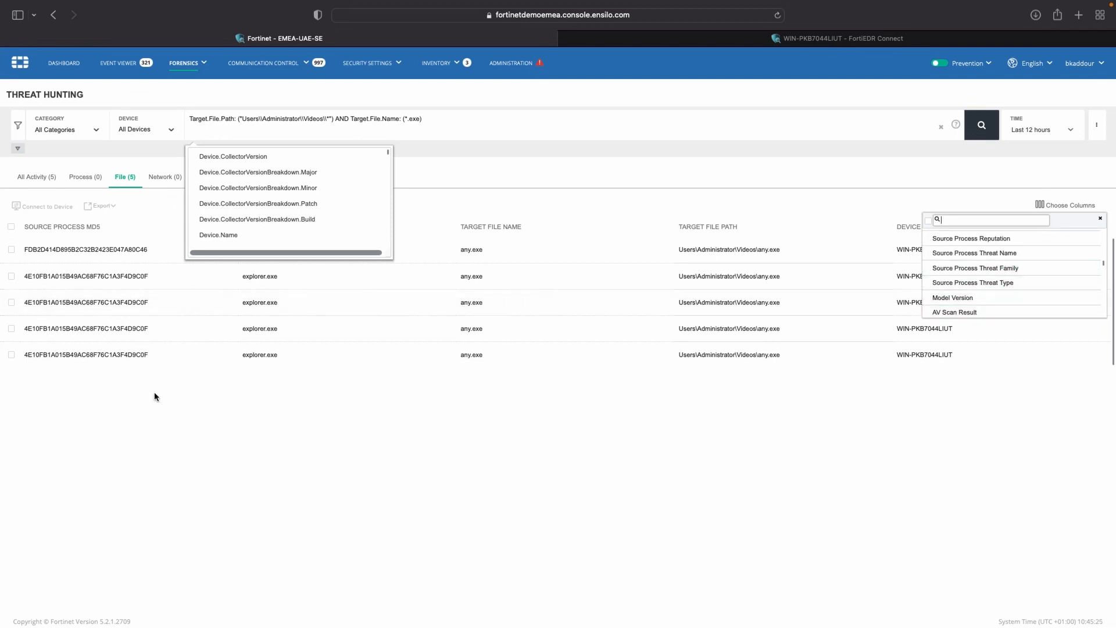
left_click(168, 275)
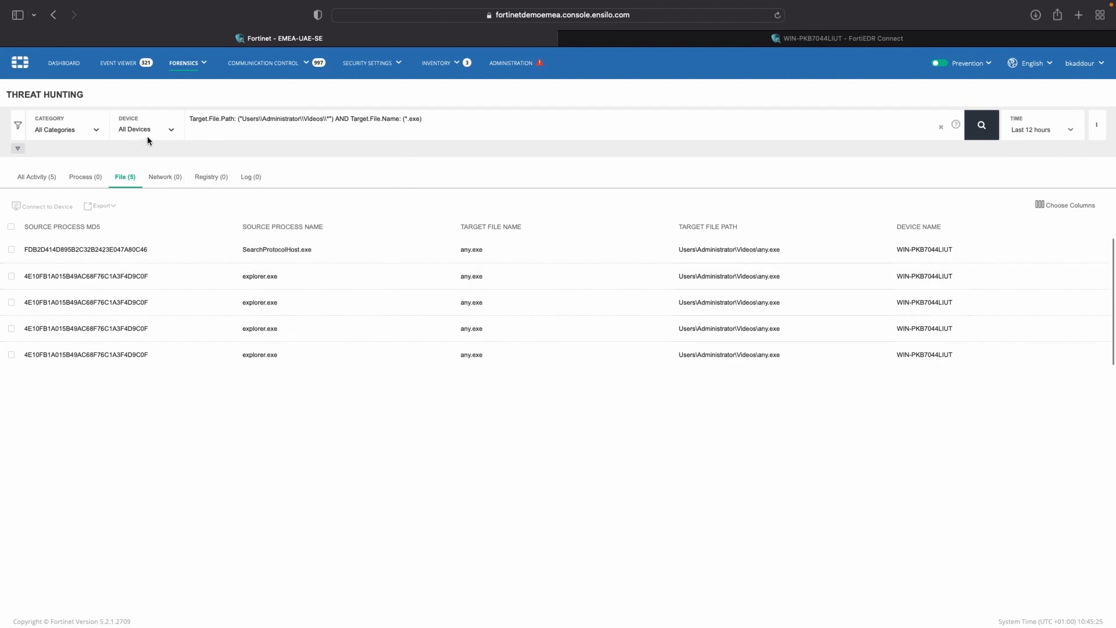
- Expand the facet filters above the results and apply a filter that includes only the File Create type
left_click(17, 149)
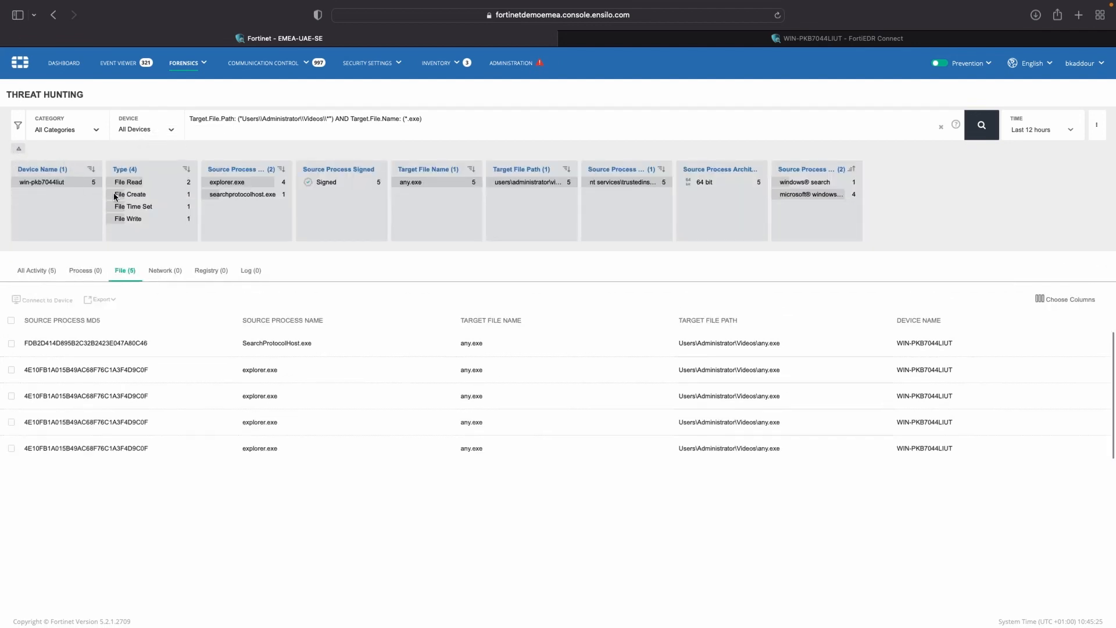
double_click(121, 168)
left_click(179, 195)
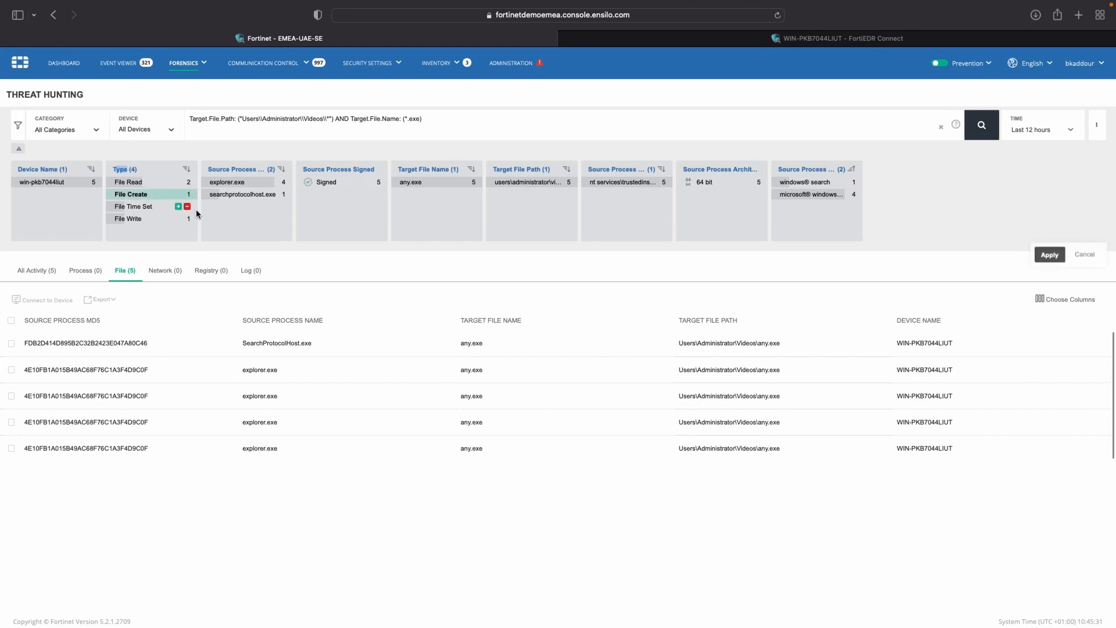
left_click(1048, 250)
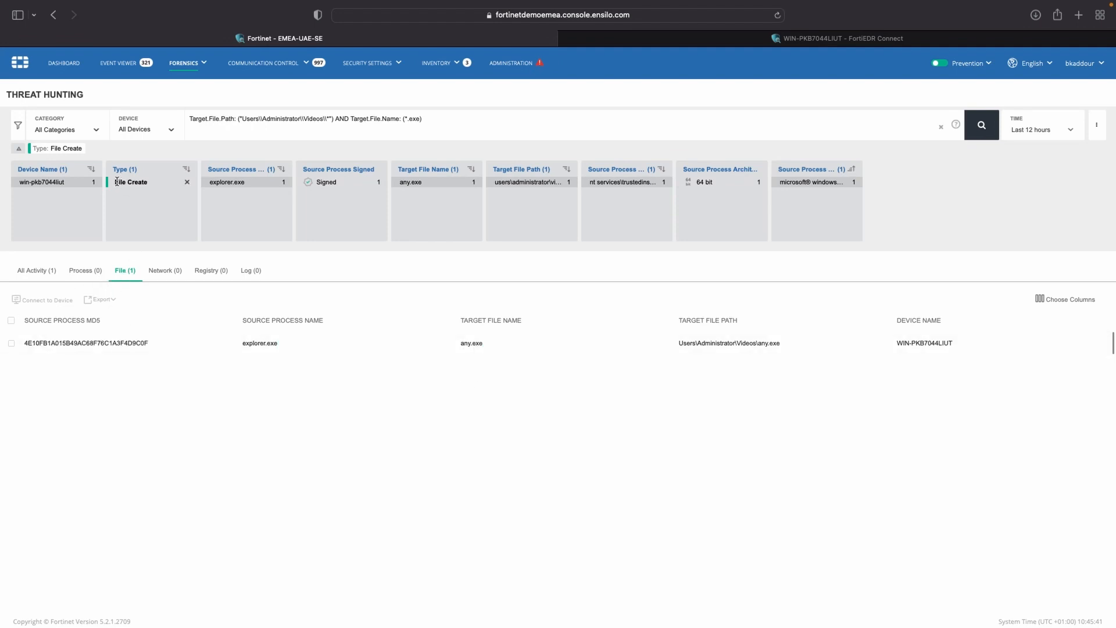
triple_click(144, 183)
- Open the Threat Hunting collection profiles in Security Settings and show the event categories of the Comprehensive Profile
left_click(370, 75)
mouse_move(374, 62)
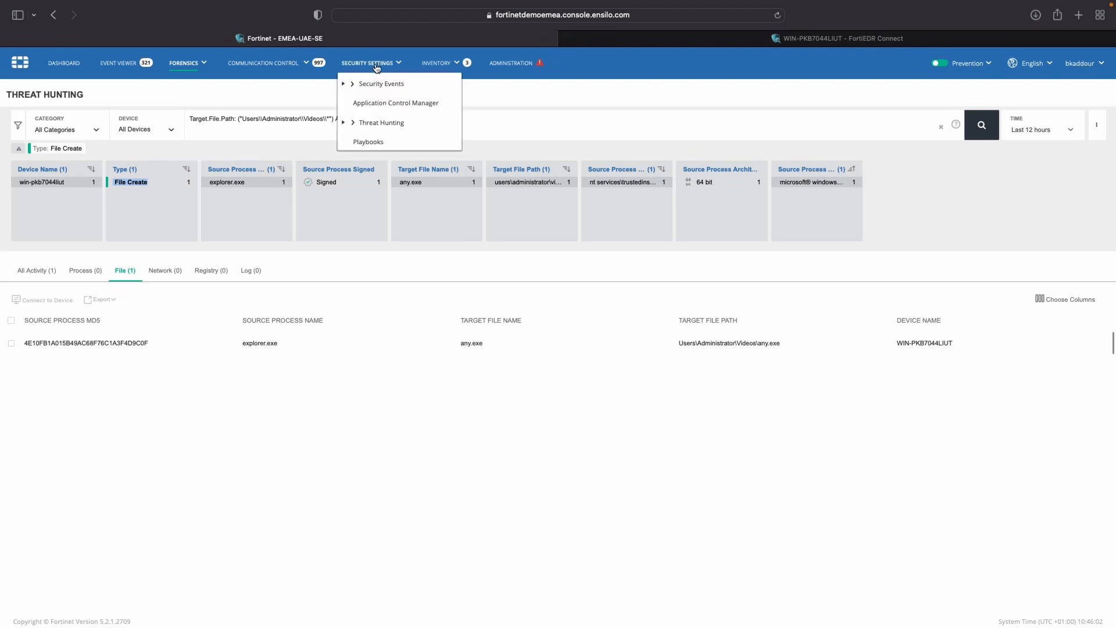
left_click(350, 123)
left_click(375, 138)
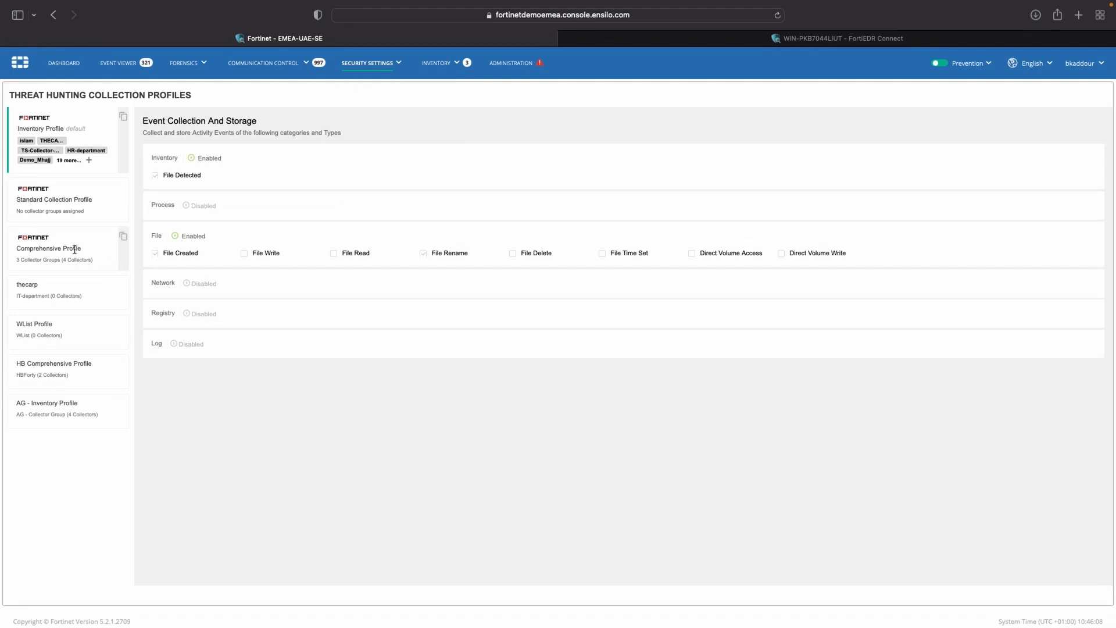
left_click(75, 250)
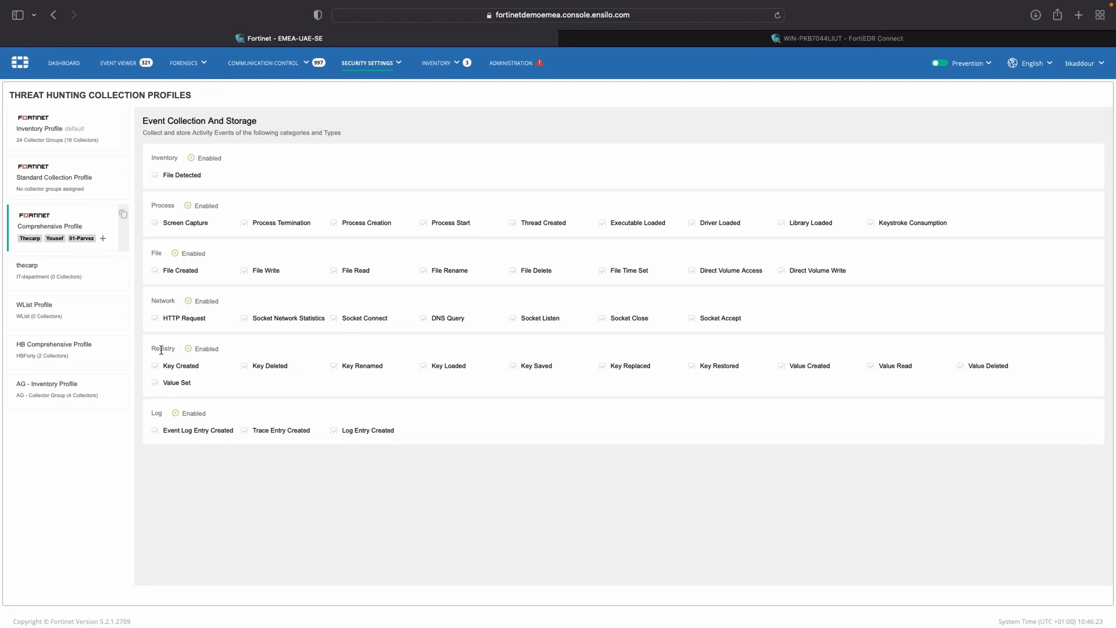
- Point out the Registry category and the File event types in the Comprehensive Profile
left_click_drag(154, 347, 227, 348)
left_click_drag(151, 267, 847, 271)
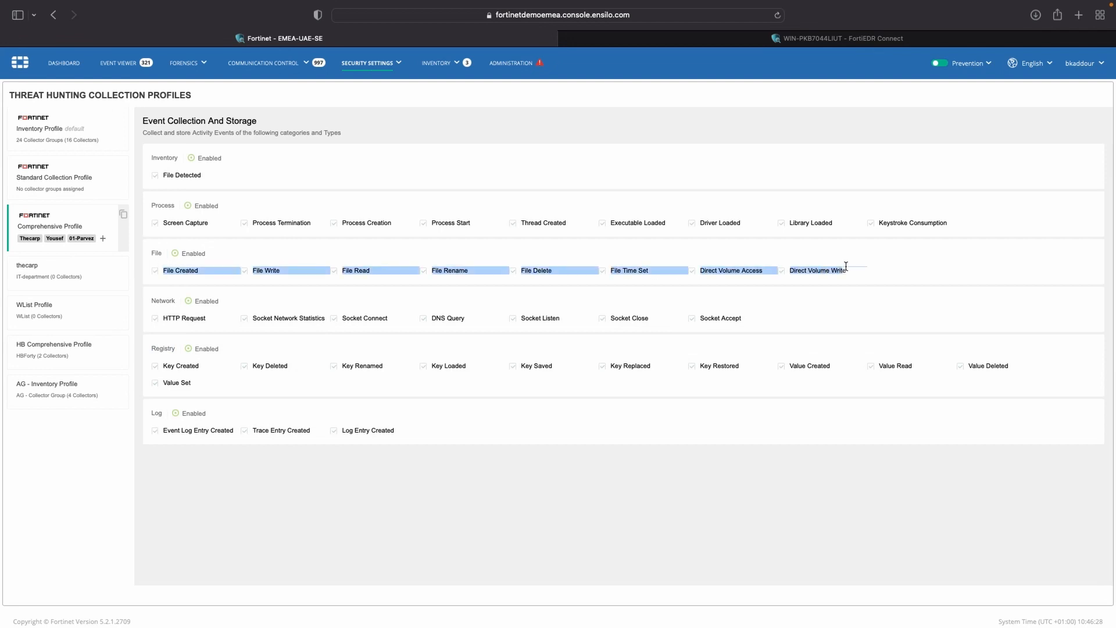
left_click(853, 289)
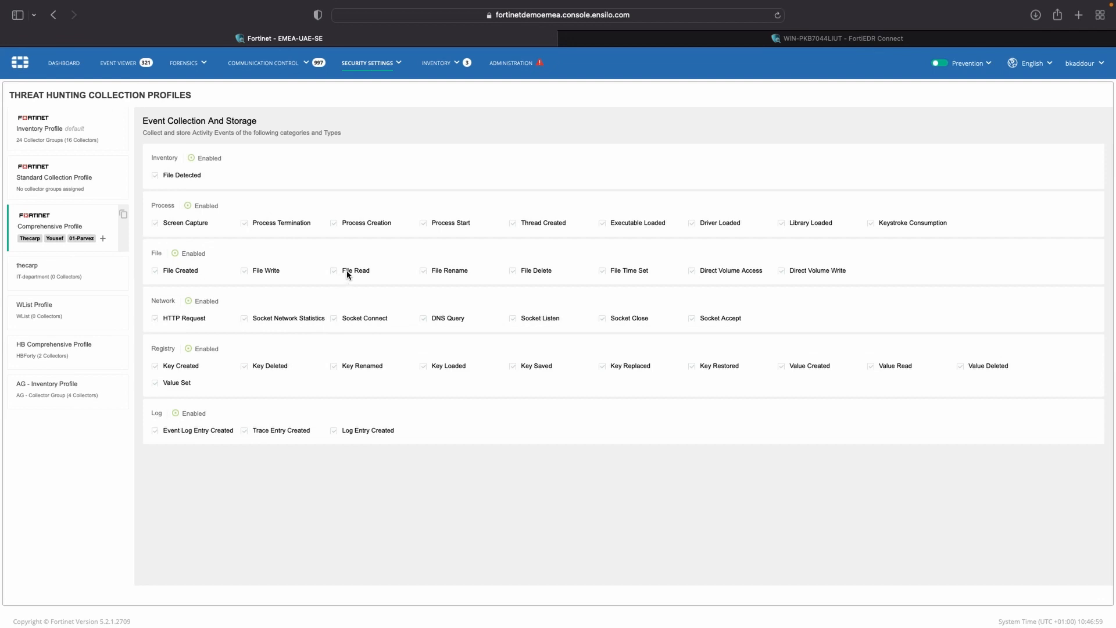
- Open the automated incident response Playbooks in Security Settings and expand the thcarpPB playbook
left_click(448, 64)
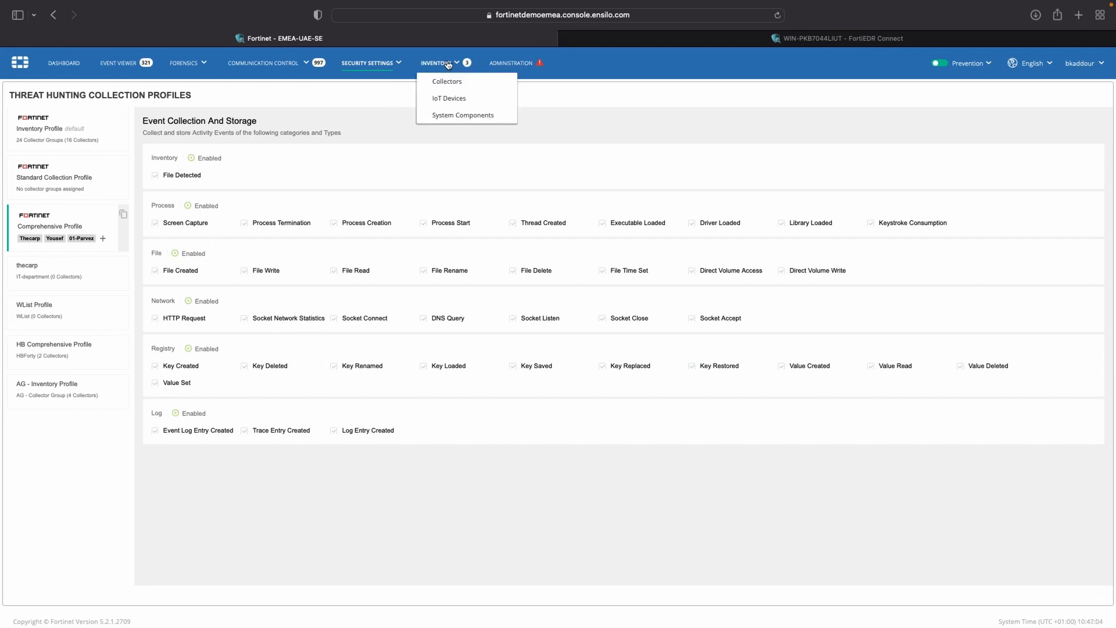
left_click(384, 64)
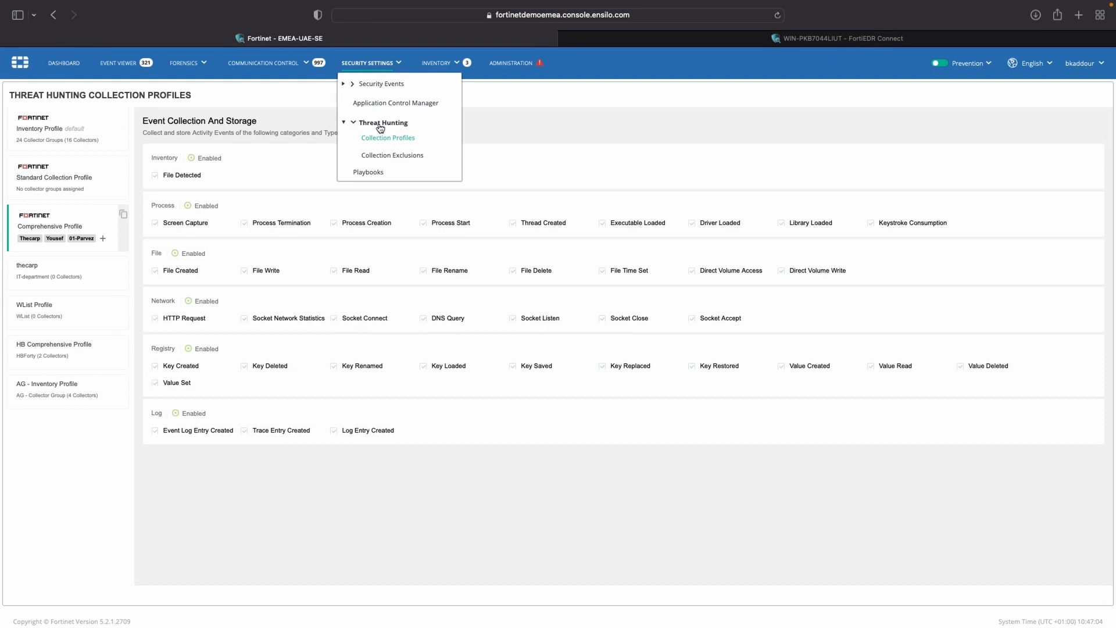
left_click(365, 174)
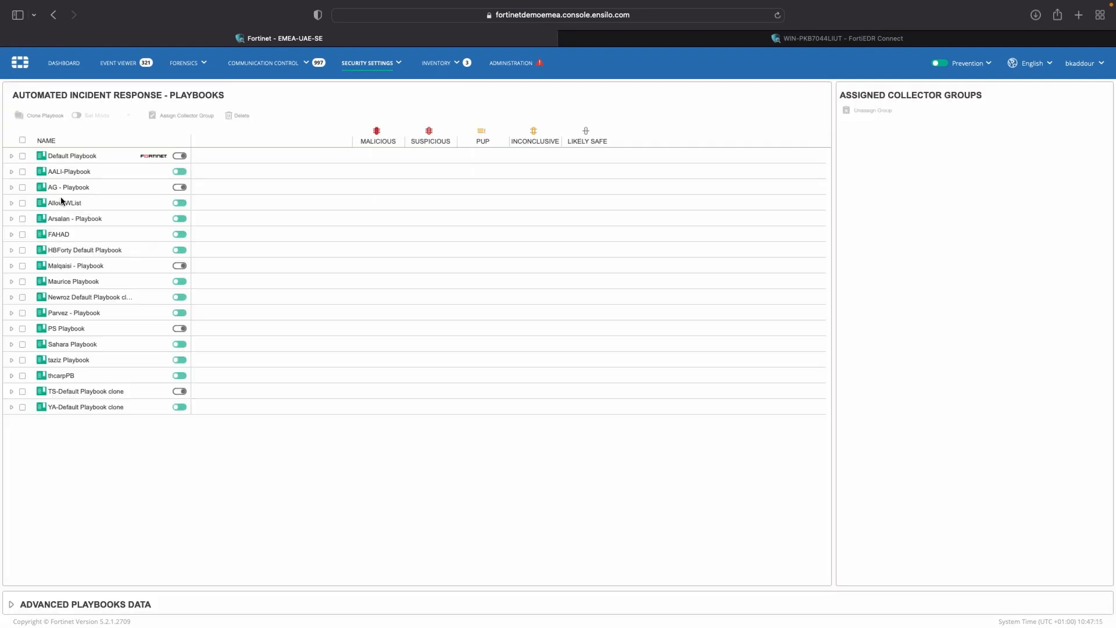
left_click(12, 377)
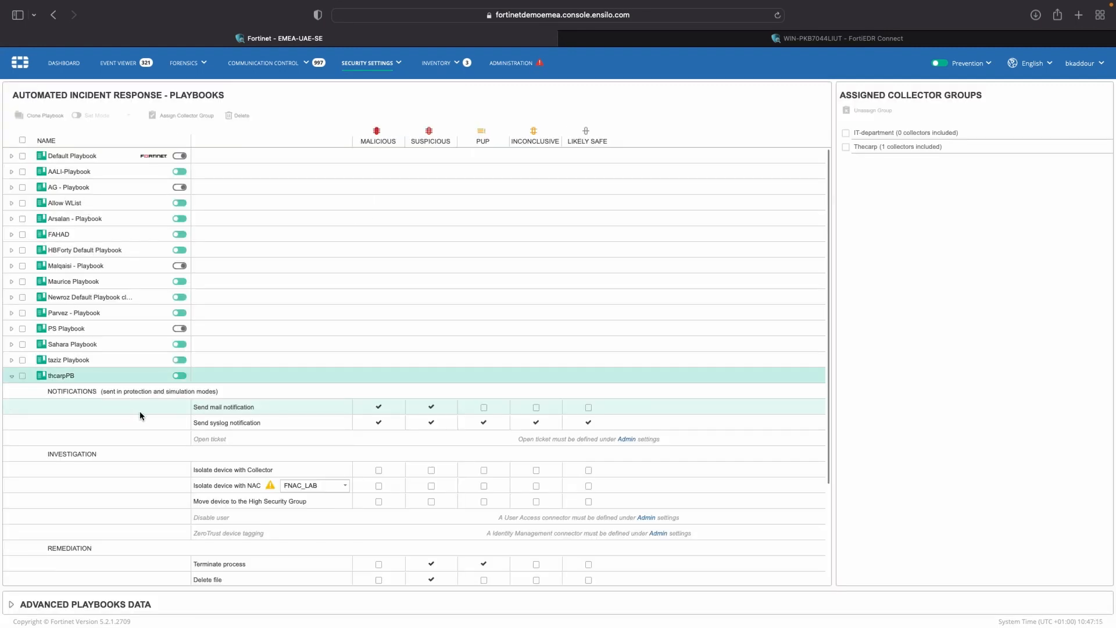
- Review the Notifications, Investigation and Remediation sections of the thcarpPB playbook down to its Custom section
triple_click(49, 395)
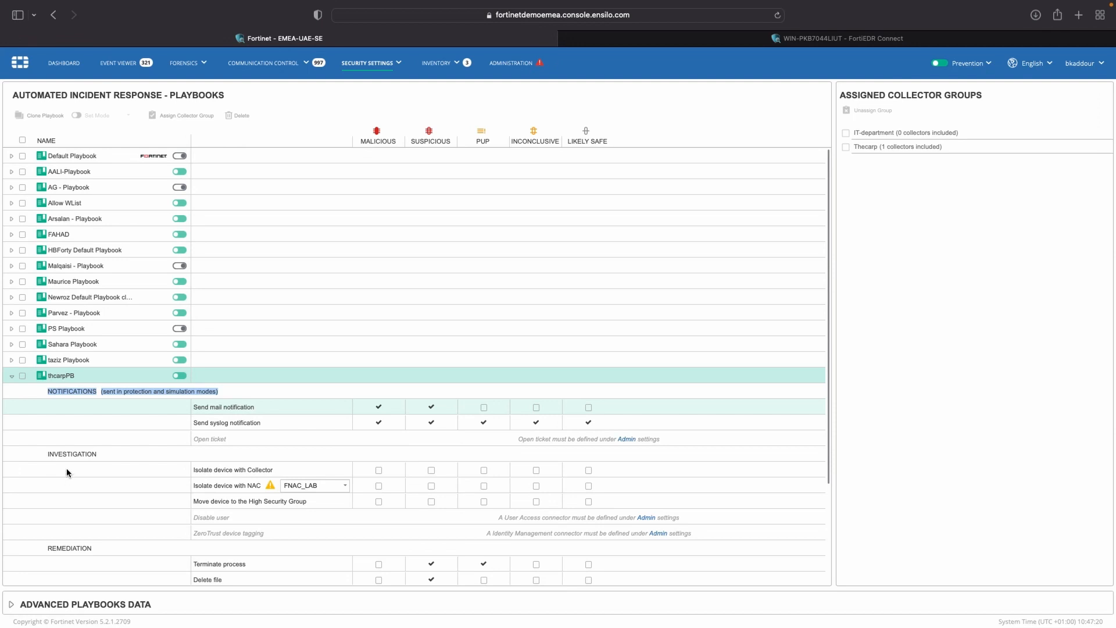
left_click_drag(47, 454, 92, 454)
left_click_drag(47, 549, 100, 553)
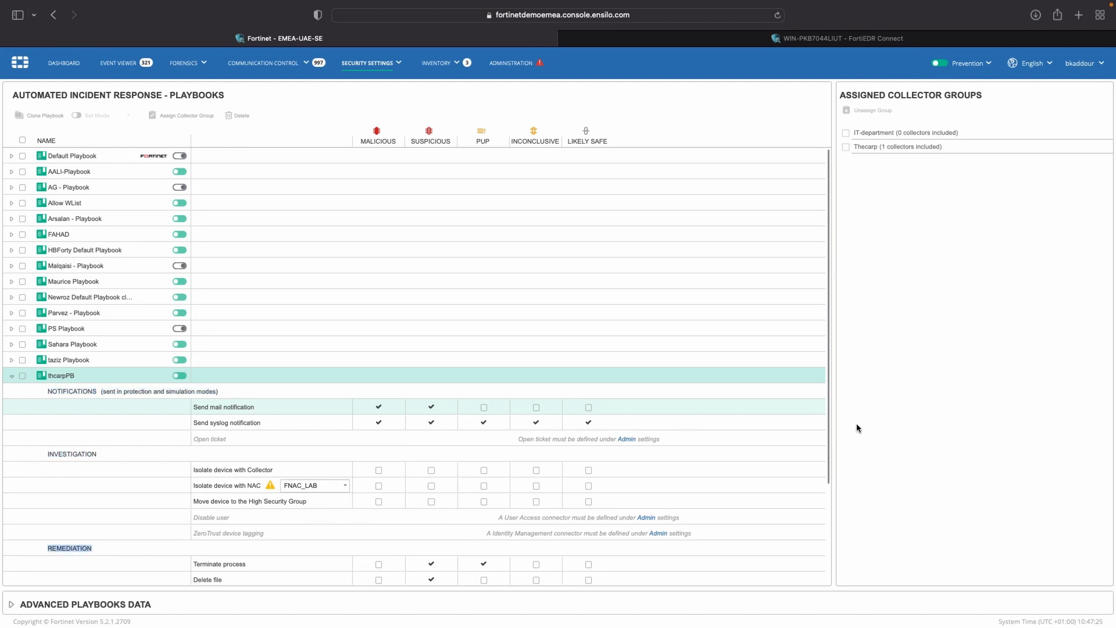
scroll(830, 438, "down", 5)
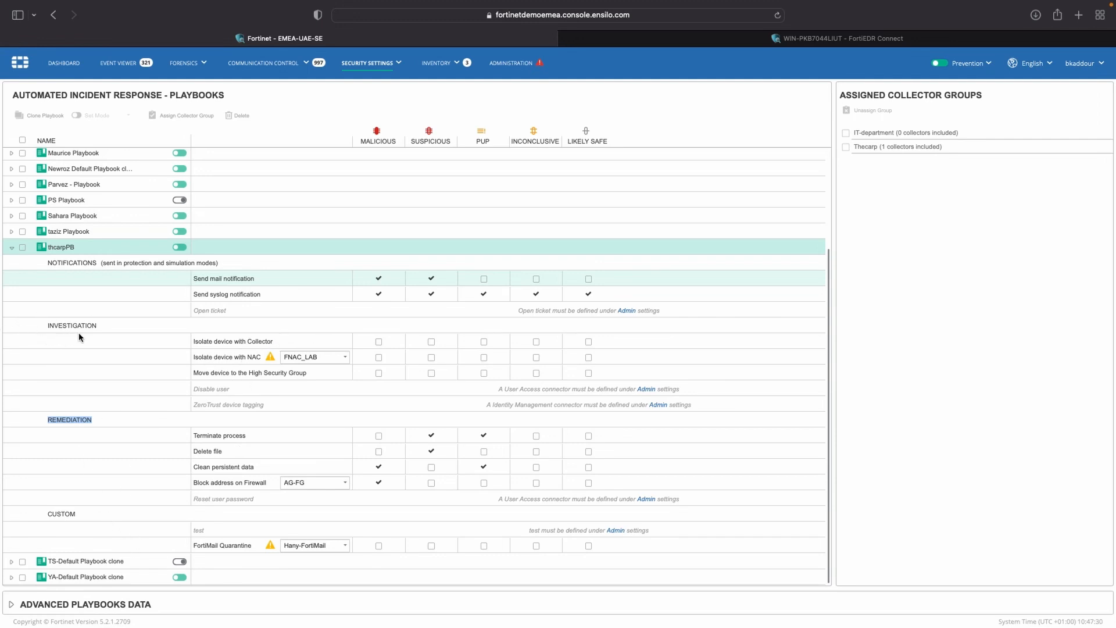
- Enable Isolate device with Collector for Malicious events in thcarpPB and check the connectors offered for isolation with NAC
left_click(291, 348)
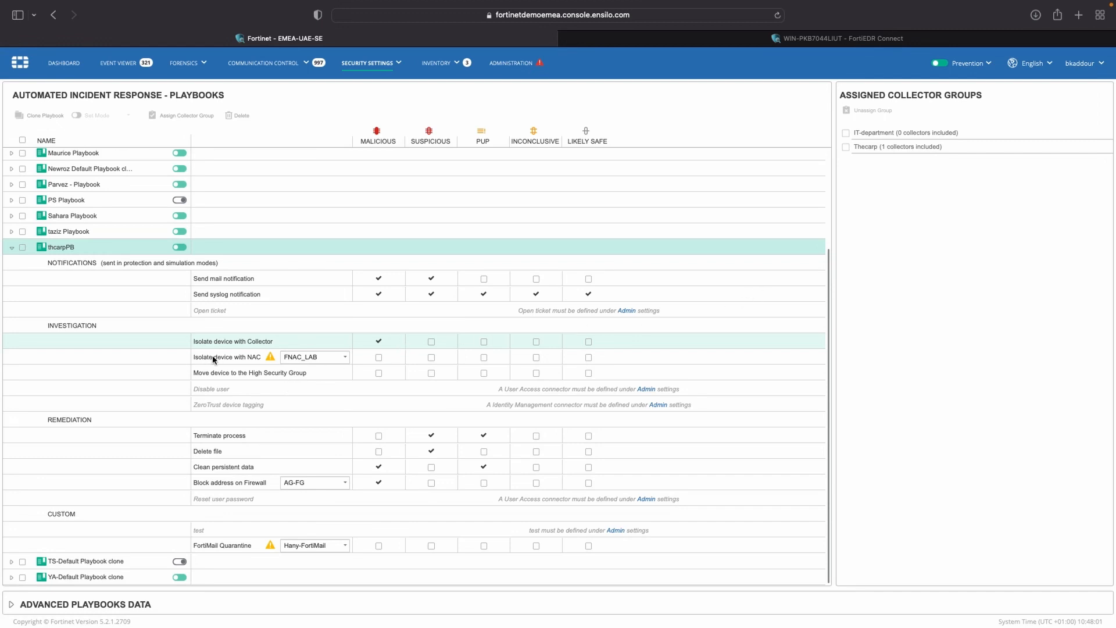
left_click(312, 361)
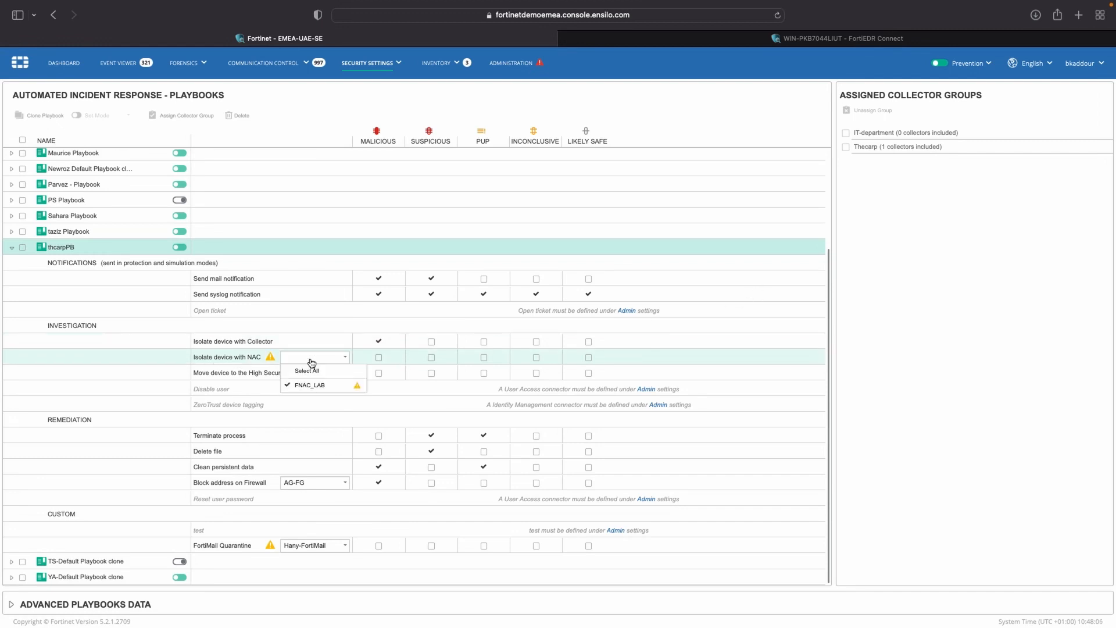
left_click(872, 337)
- Review the thcarpPB remediation actions, from Terminate process to Reset user password, including the firewalls offered for Block address on Firewall
left_click(220, 436)
left_click(208, 451)
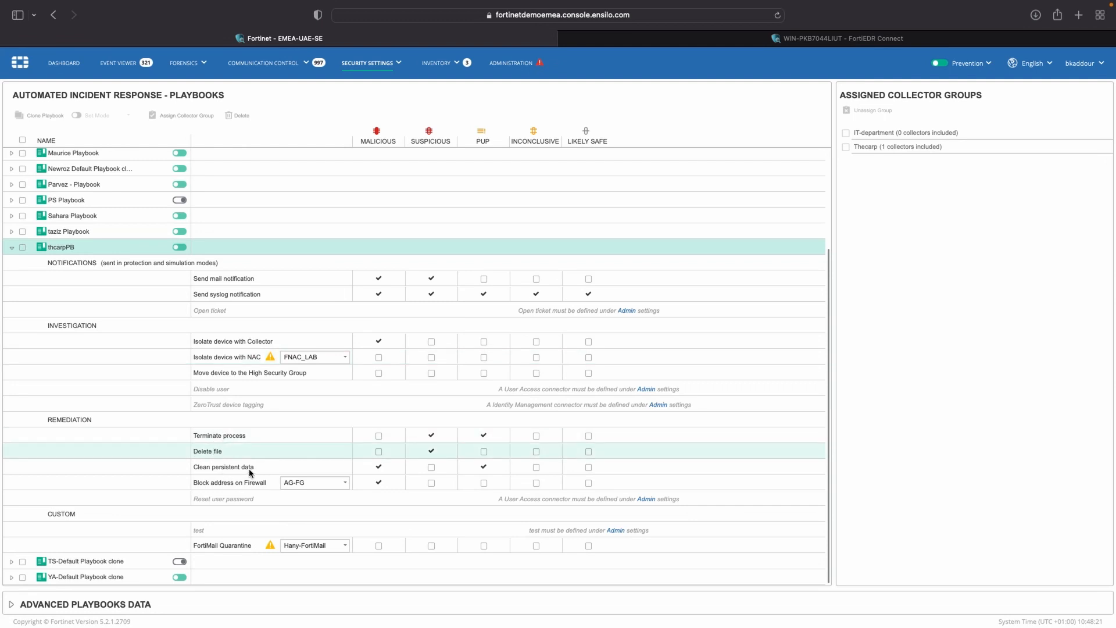
left_click(224, 467)
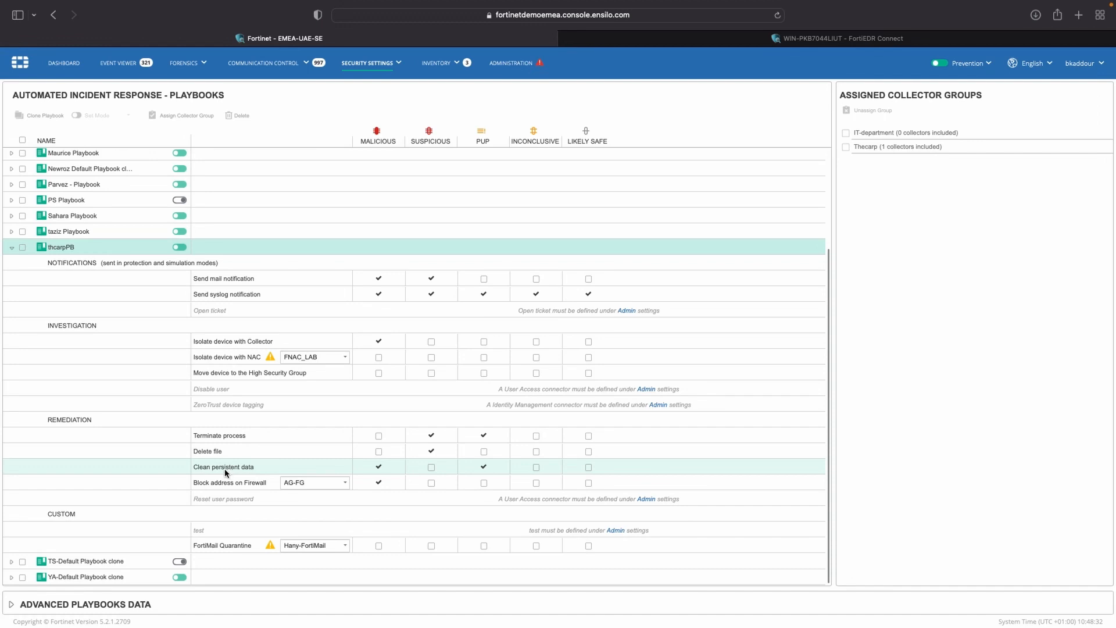
left_click(317, 483)
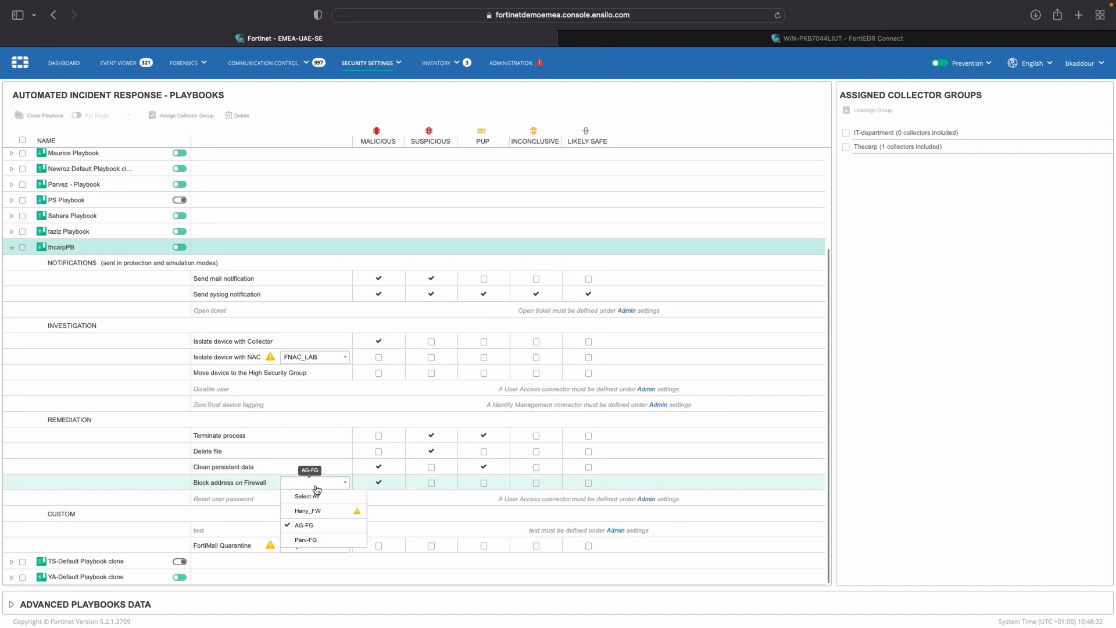
left_click(253, 499)
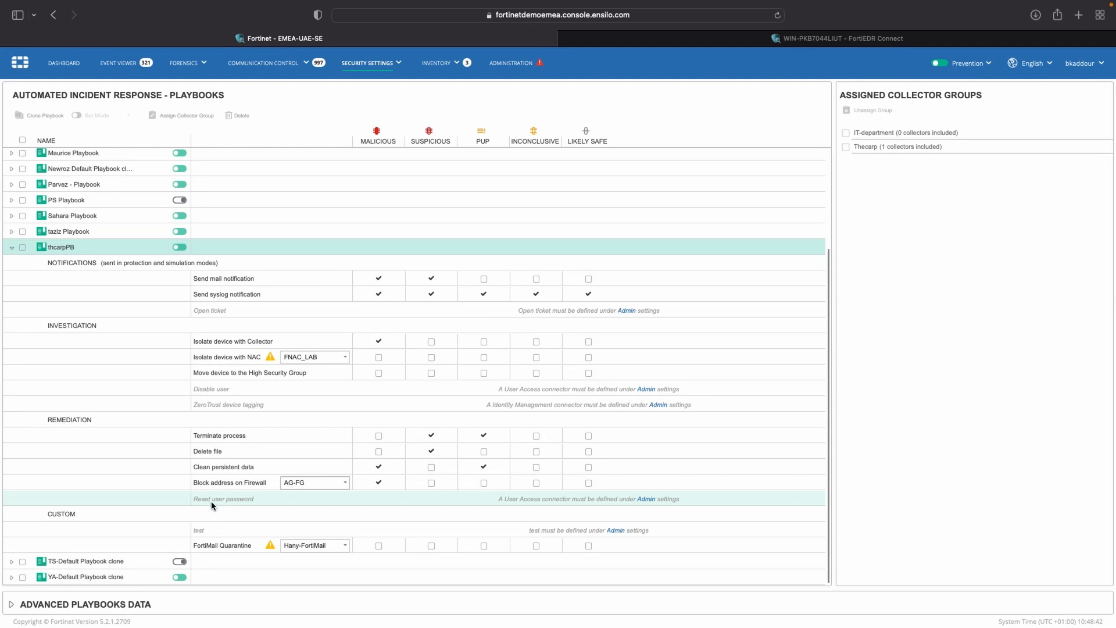
- Open the Integrations connectors in Administration and list the connector types that can be added
left_click(513, 64)
left_click(63, 299)
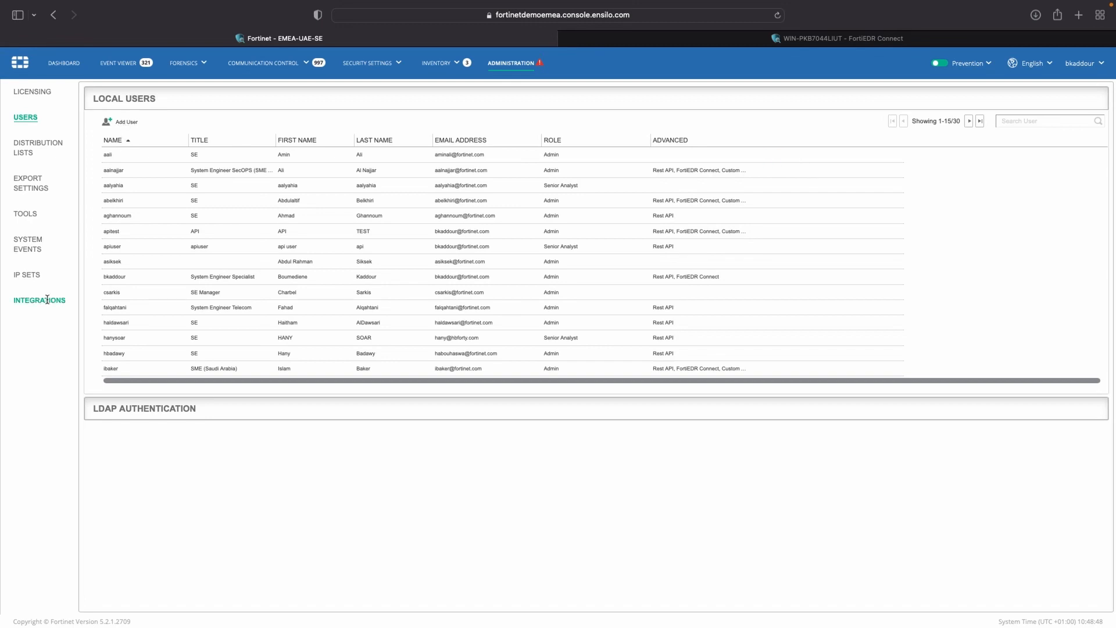
left_click(47, 299)
left_click(125, 126)
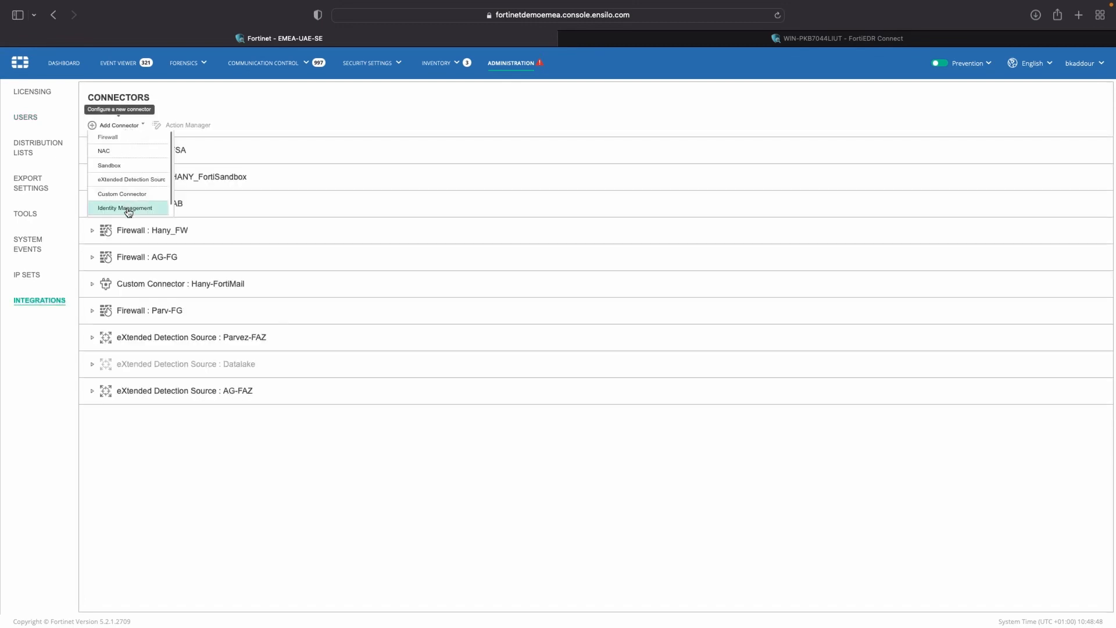
scroll(123, 213, "down", 1)
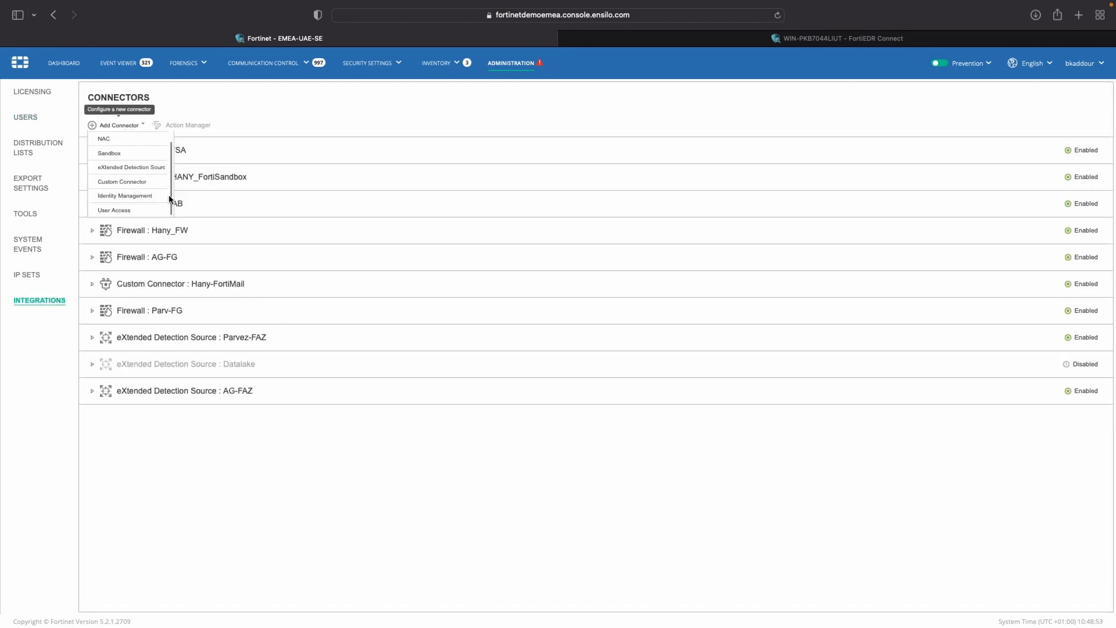
- Start a User Access connector of type Active Directory and review its authentication fields and its disable-account and reset-password actions
left_click(119, 211)
left_click(276, 221)
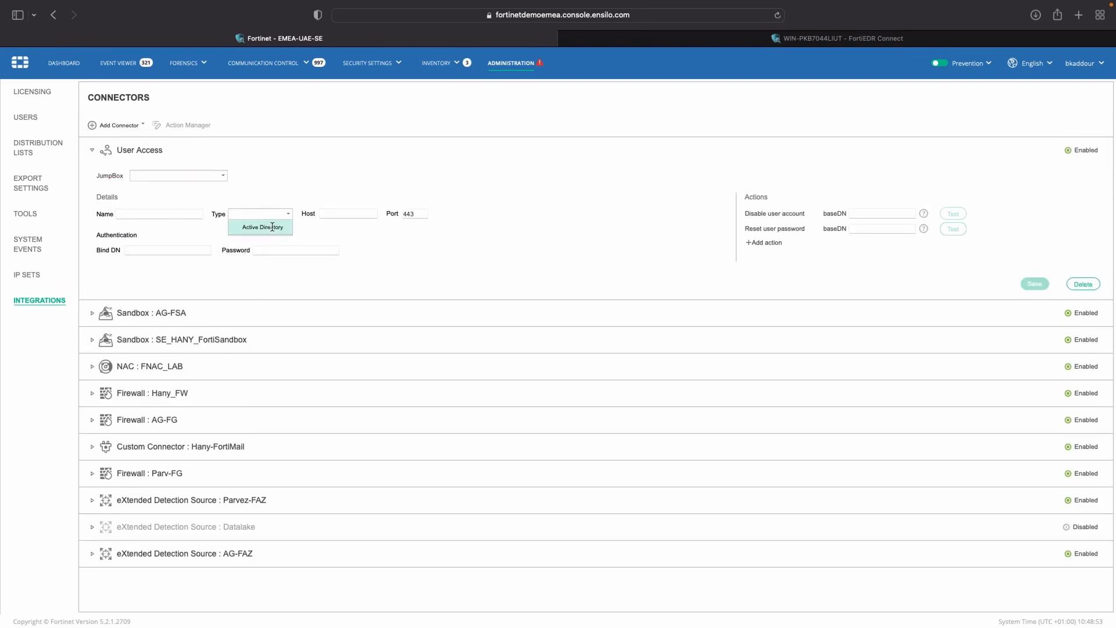
left_click(274, 227)
left_click(152, 250)
left_click(260, 251)
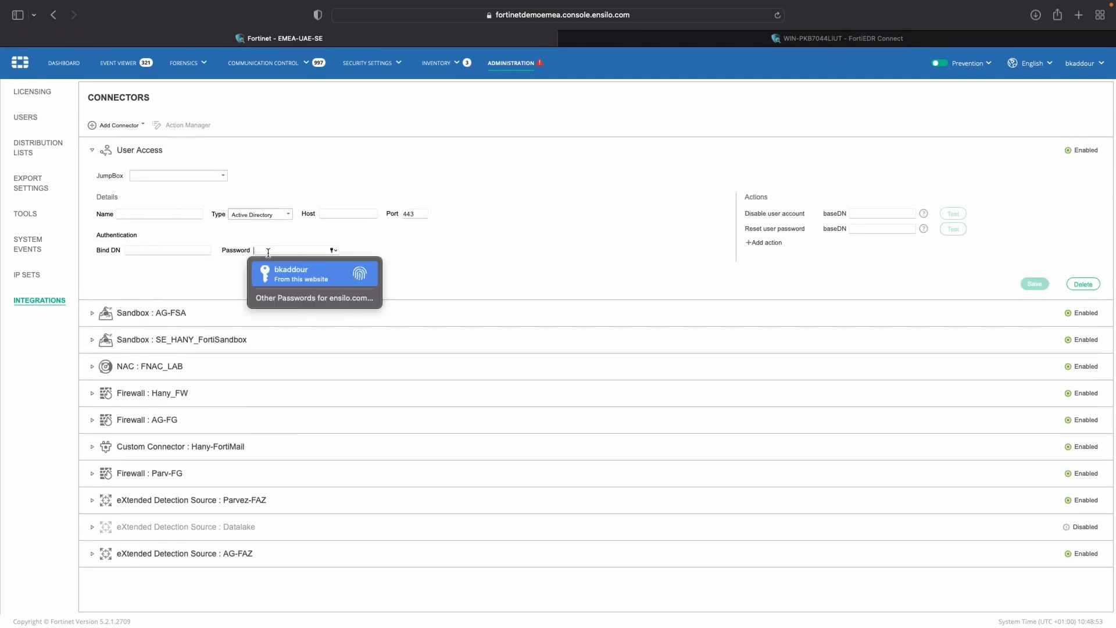
left_click(465, 267)
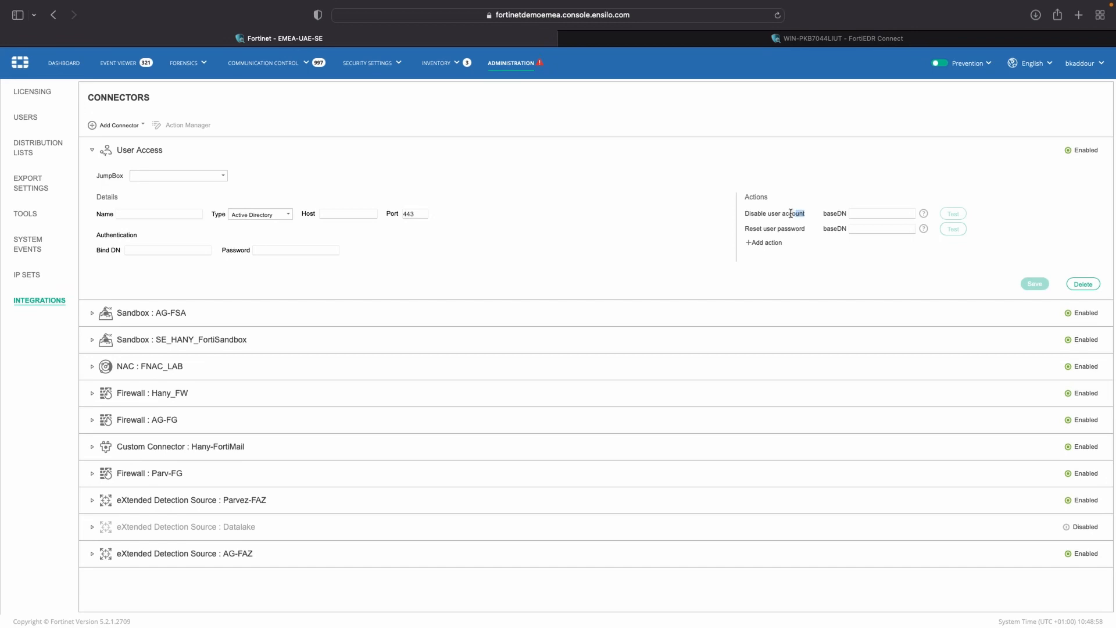
left_click_drag(806, 214, 746, 232)
- Leave the connector settings for Threat Hunting, discarding the unsaved User Access connector
mouse_move(428, 73)
mouse_move(195, 71)
left_click(191, 99)
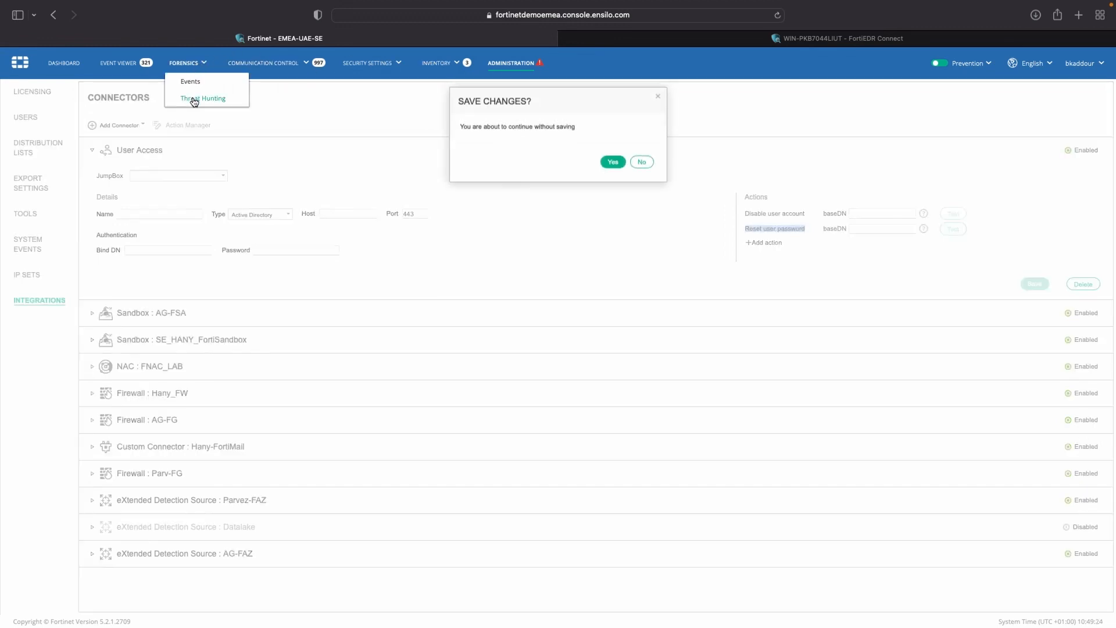
left_click(613, 167)
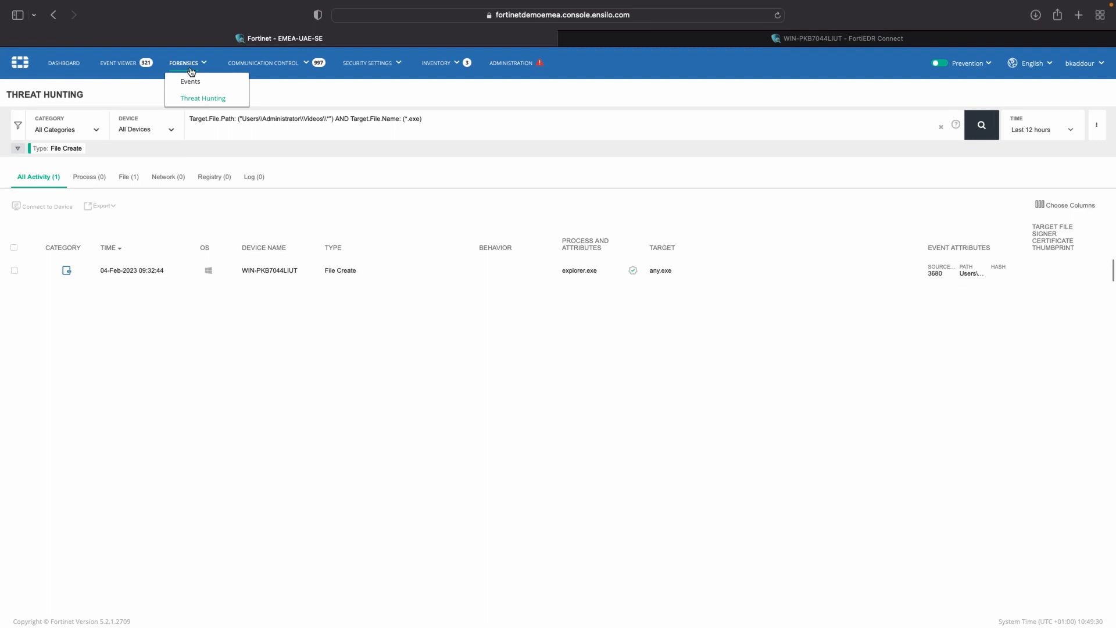
- Select the File Create event, show the any.exe target details, and preview retrieving the file without carrying it out
left_click(15, 271)
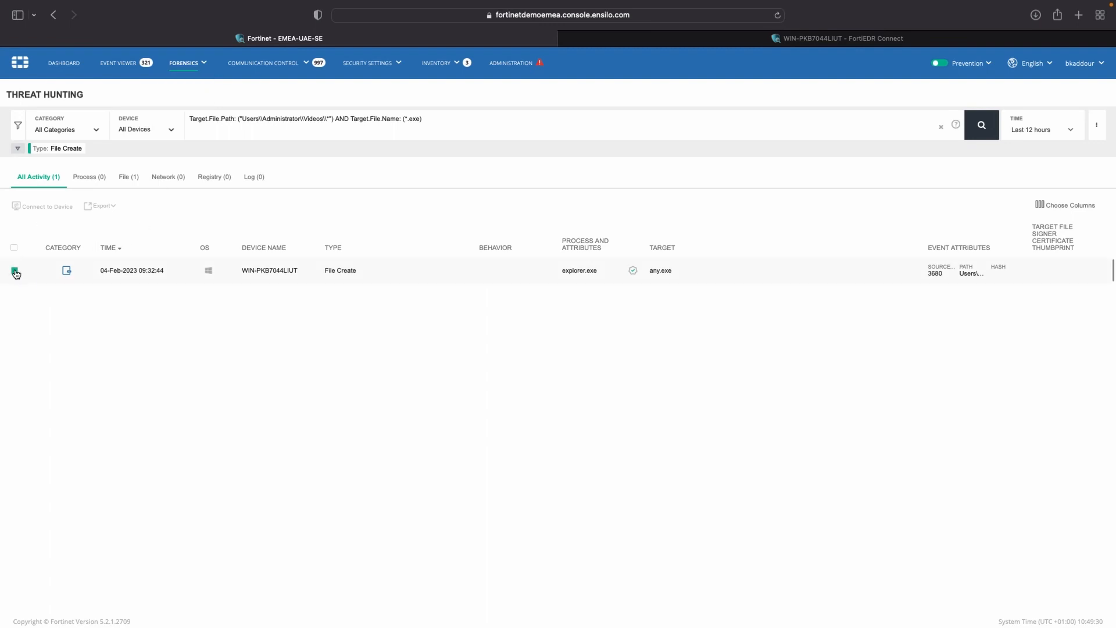
left_click(273, 276)
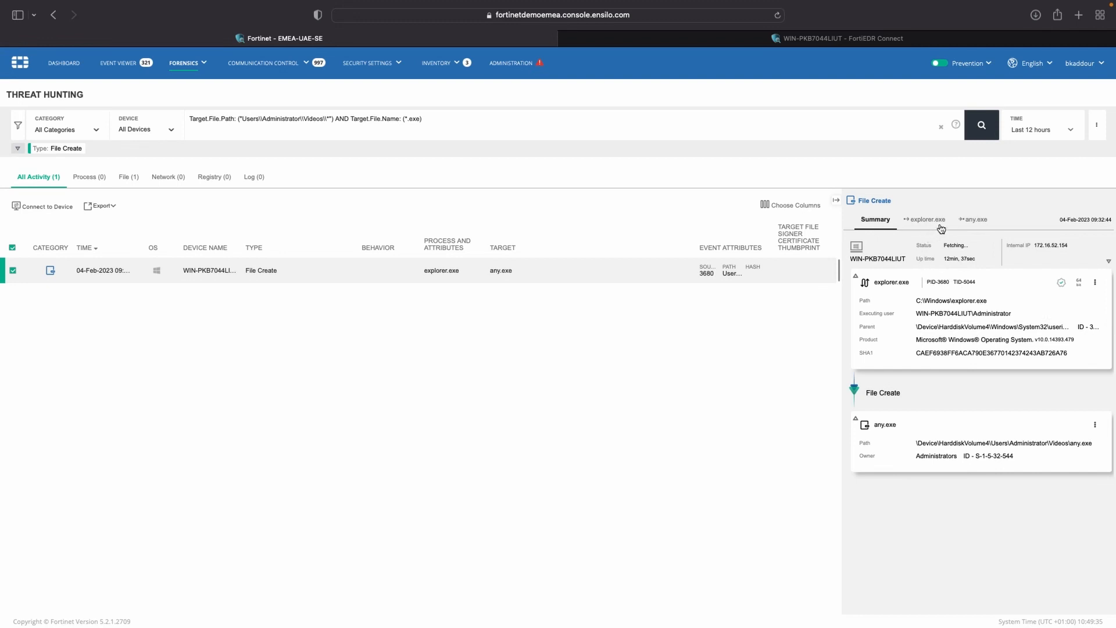
left_click(973, 219)
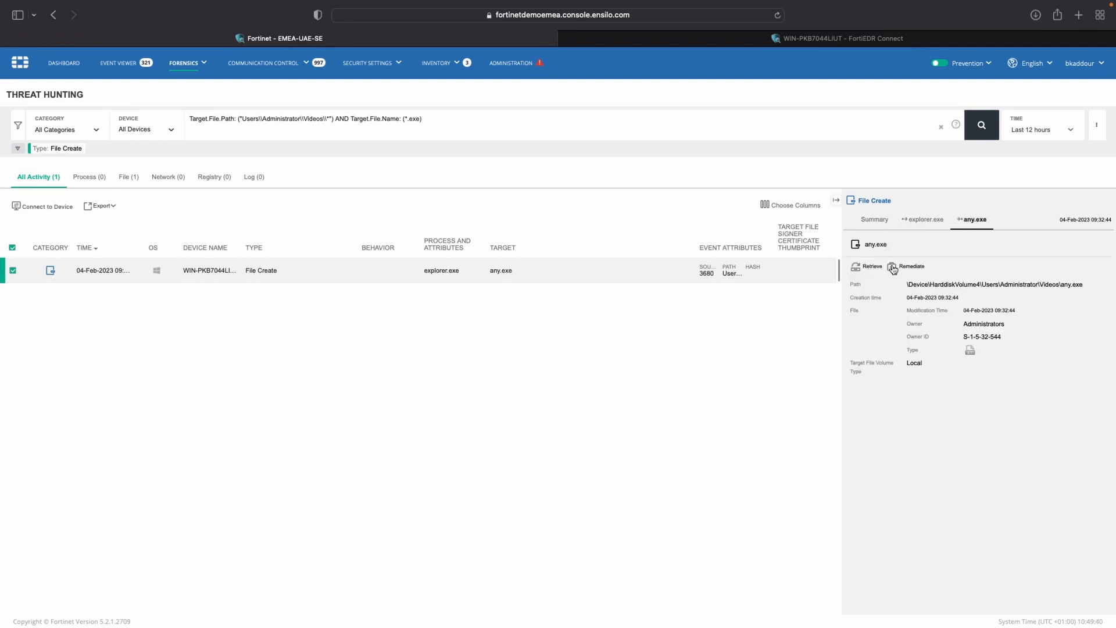
left_click(873, 269)
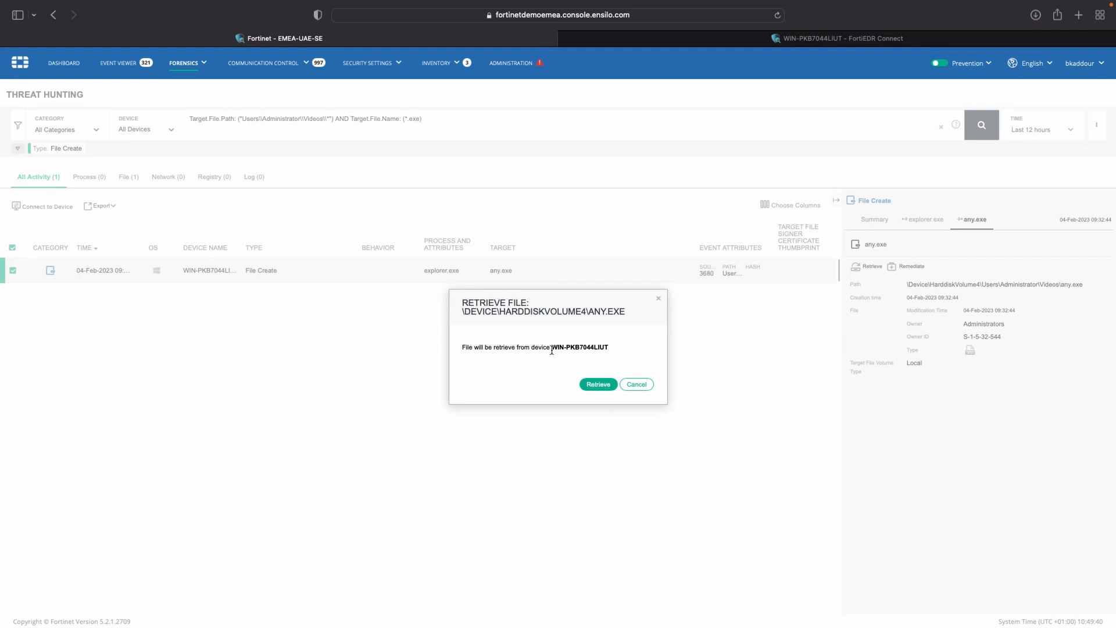
left_click(637, 385)
- Return to the powershell.exe event in Forensics and copy the base address of the first wow64.dll entry
mouse_move(188, 65)
left_click(192, 84)
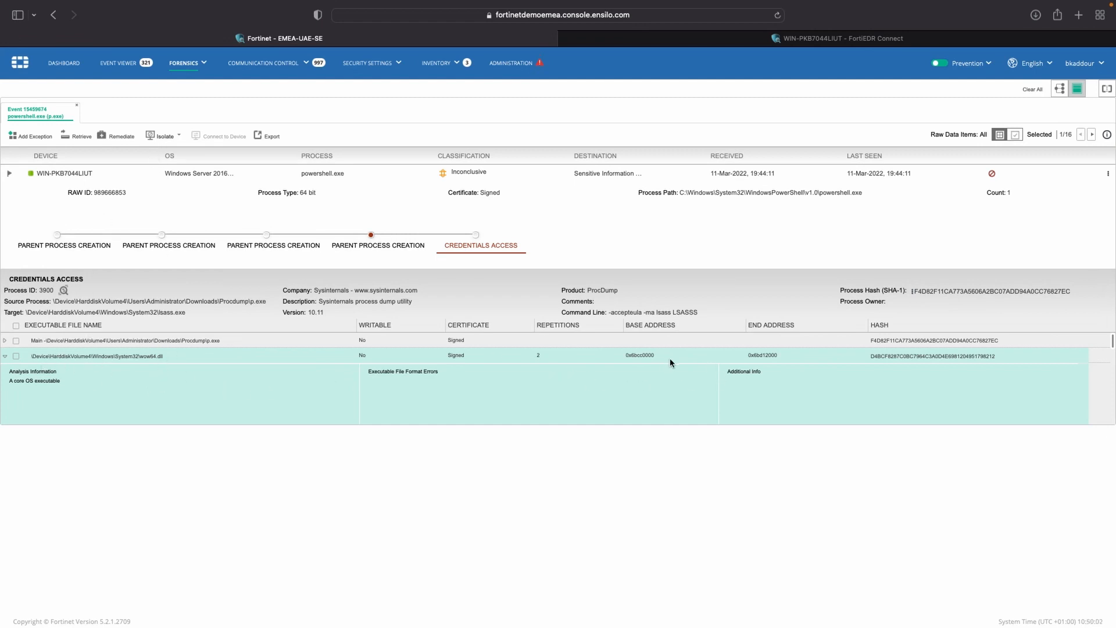
double_click(640, 355)
right_click(652, 361)
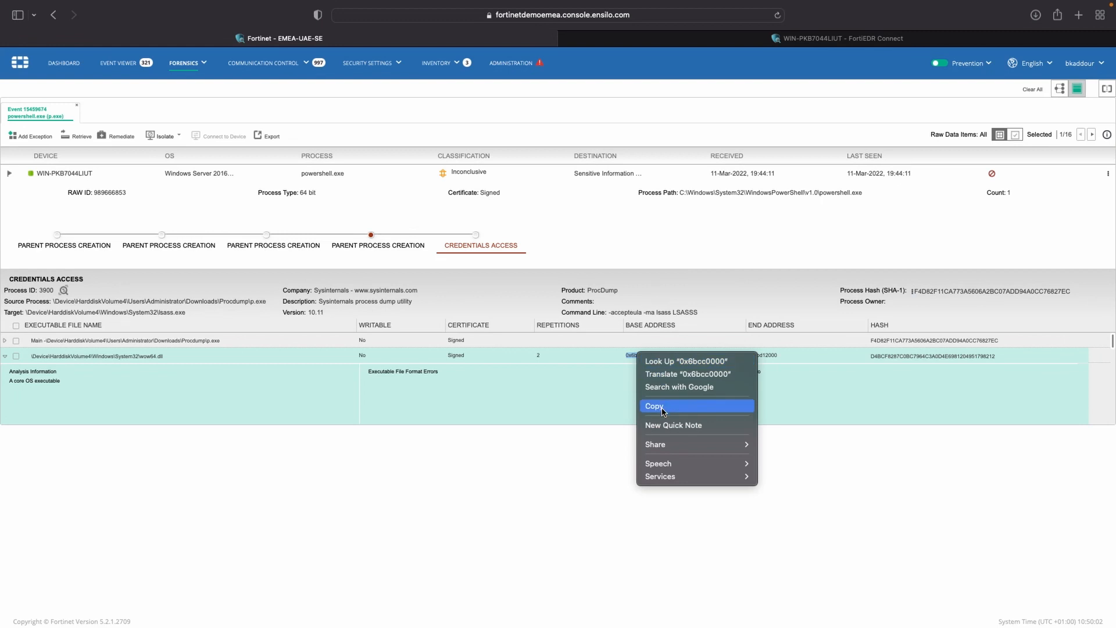
left_click(663, 405)
- Preview the Memory/File retrieval options for p.exe, including retrieval by memory region, and cancel without retrieving anything
left_click(77, 140)
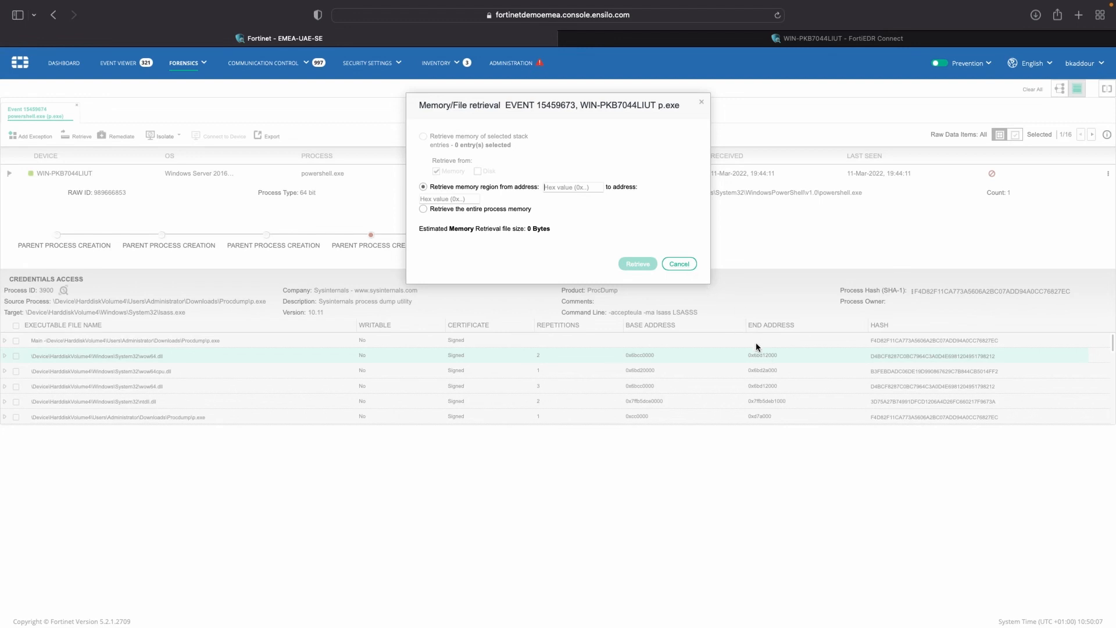
left_click(680, 265)
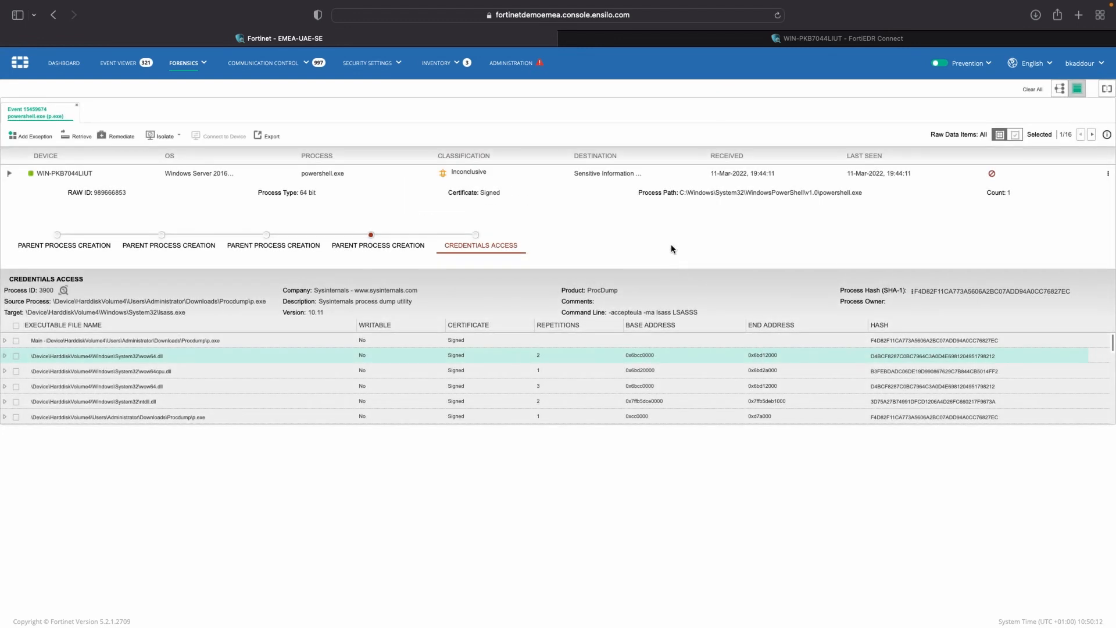
mouse_move(168, 355)
mouse_move(261, 349)
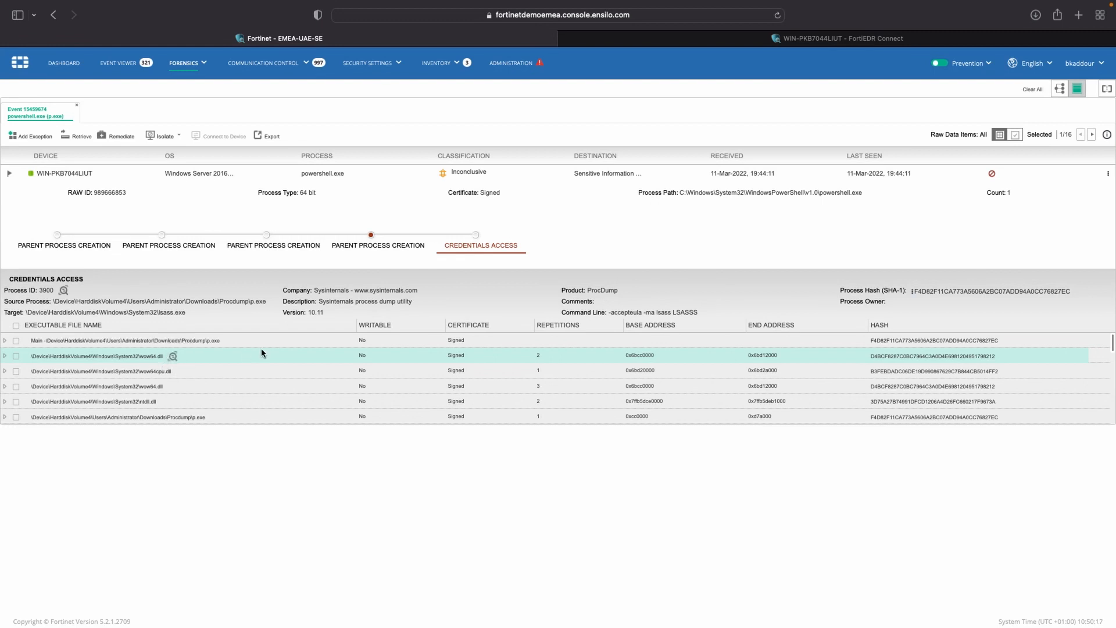